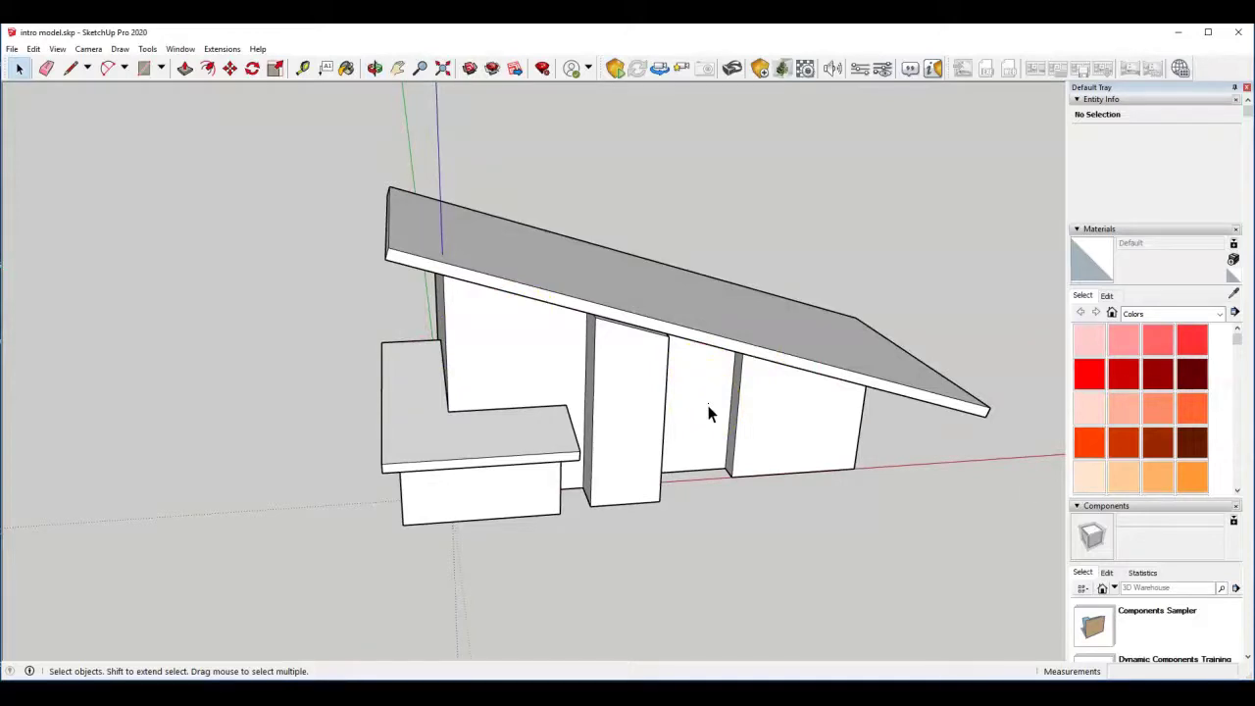
Draw a rectangle about 25' long and 11" high along the base of the house's low end wall
middle_drag(702, 399, 521, 342)
scroll(701, 412, up, 3)
mouse_move(714, 420)
middle_down()
mouse_move(653, 394)
mouse_move(737, 438)
mouse_move(673, 399)
mouse_move(717, 441)
middle_up()
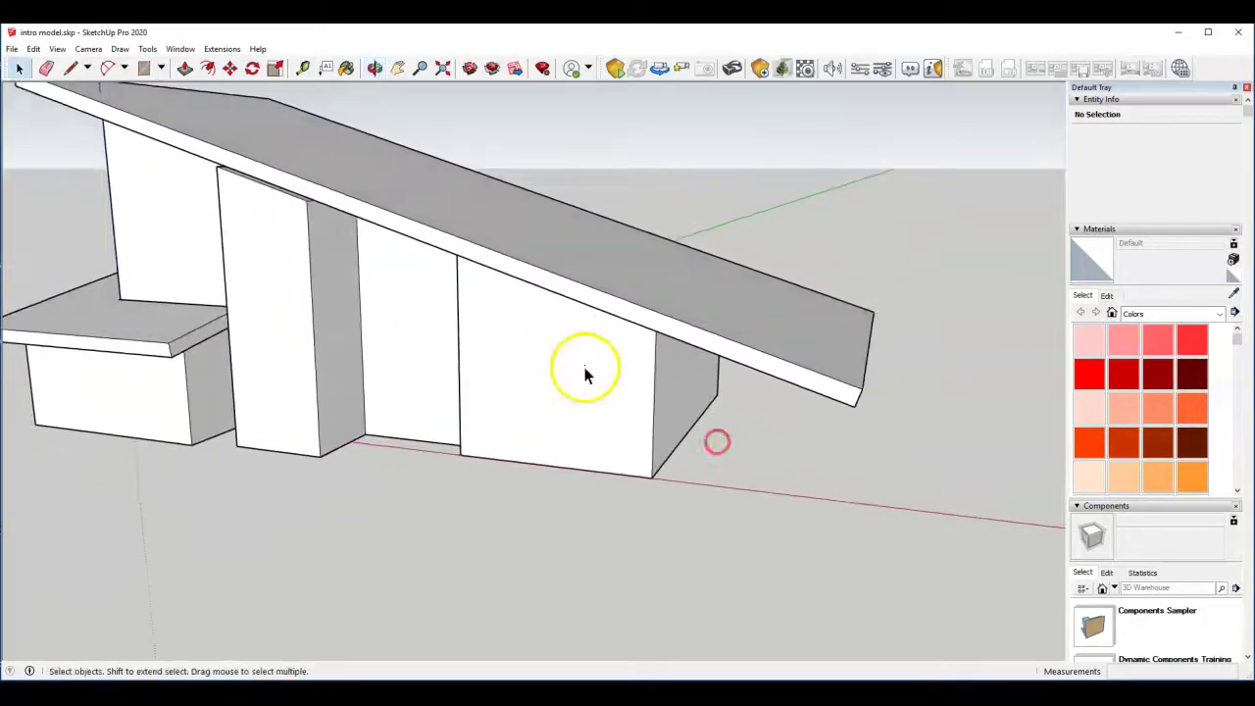
middle_drag(651, 403, 577, 453)
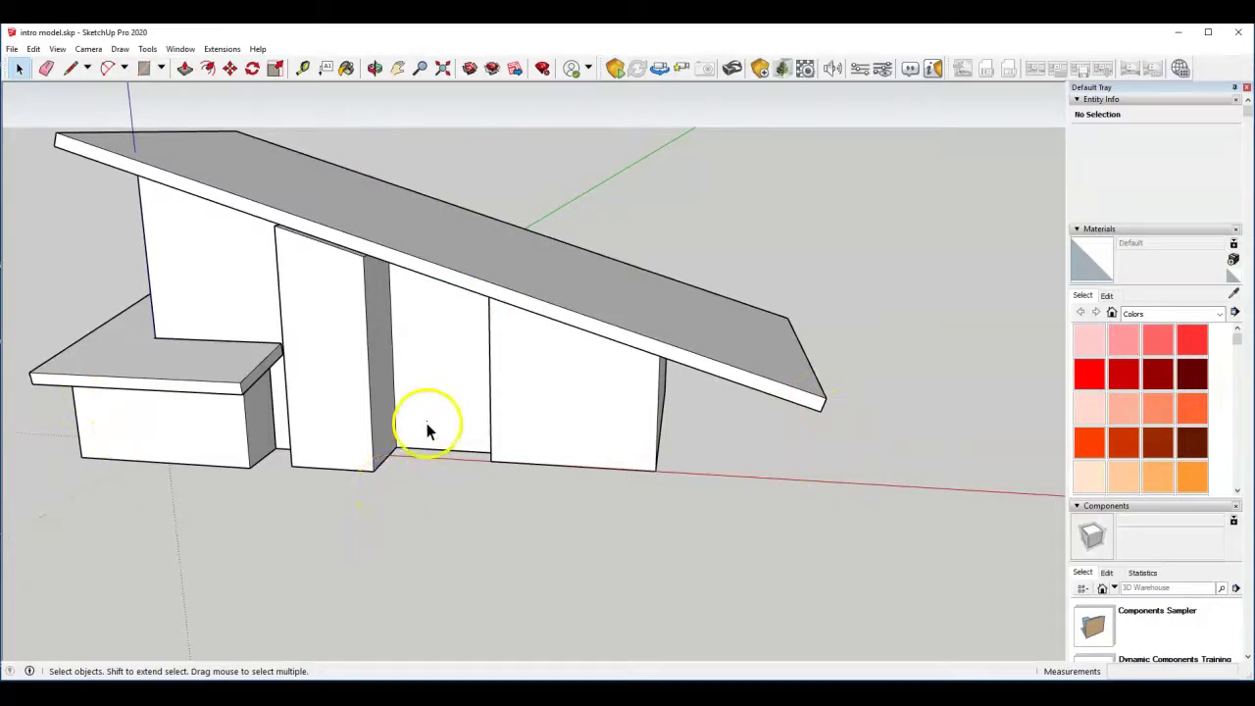
middle_drag(622, 431, 387, 373)
middle_drag(647, 473, 656, 378)
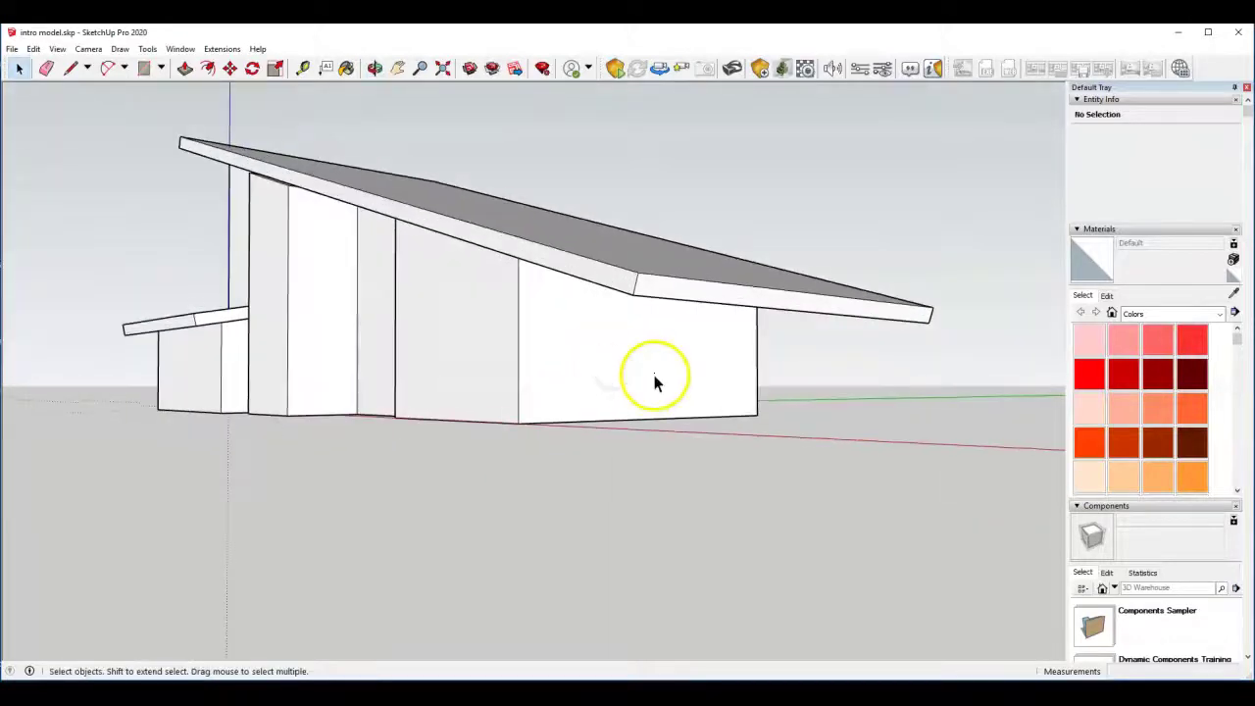
click(142, 65)
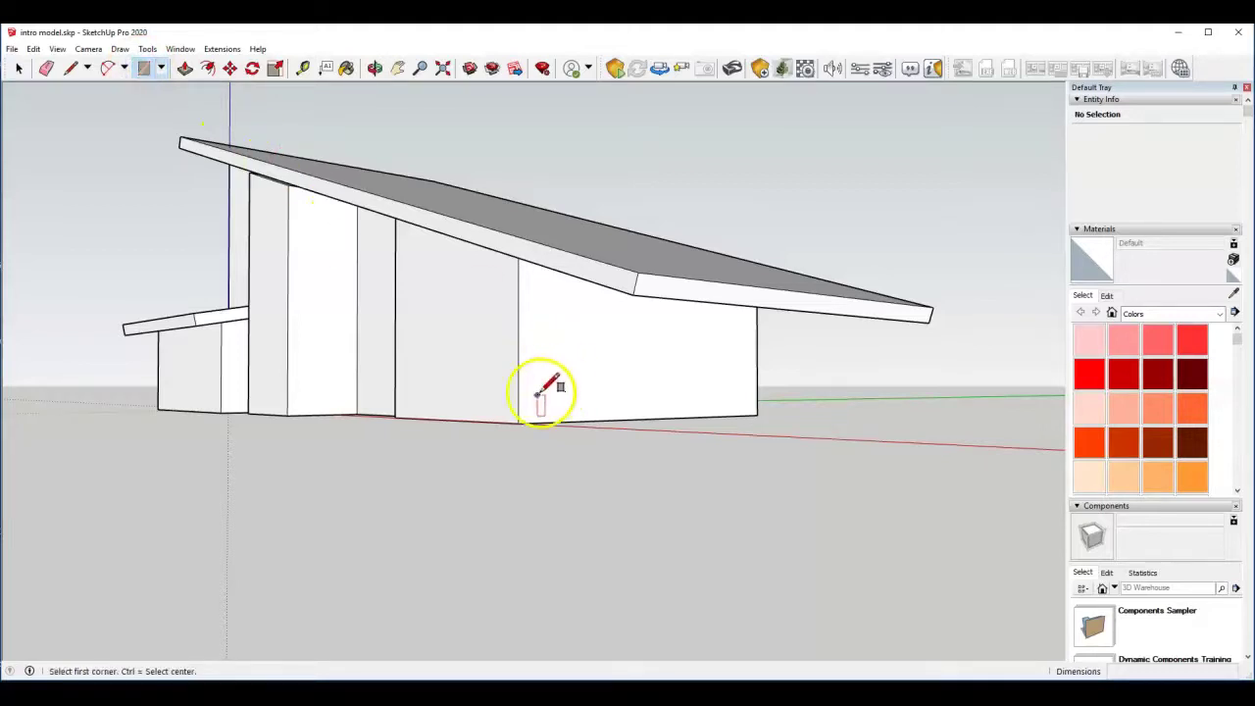
click(519, 424)
scroll(765, 392, up, 3)
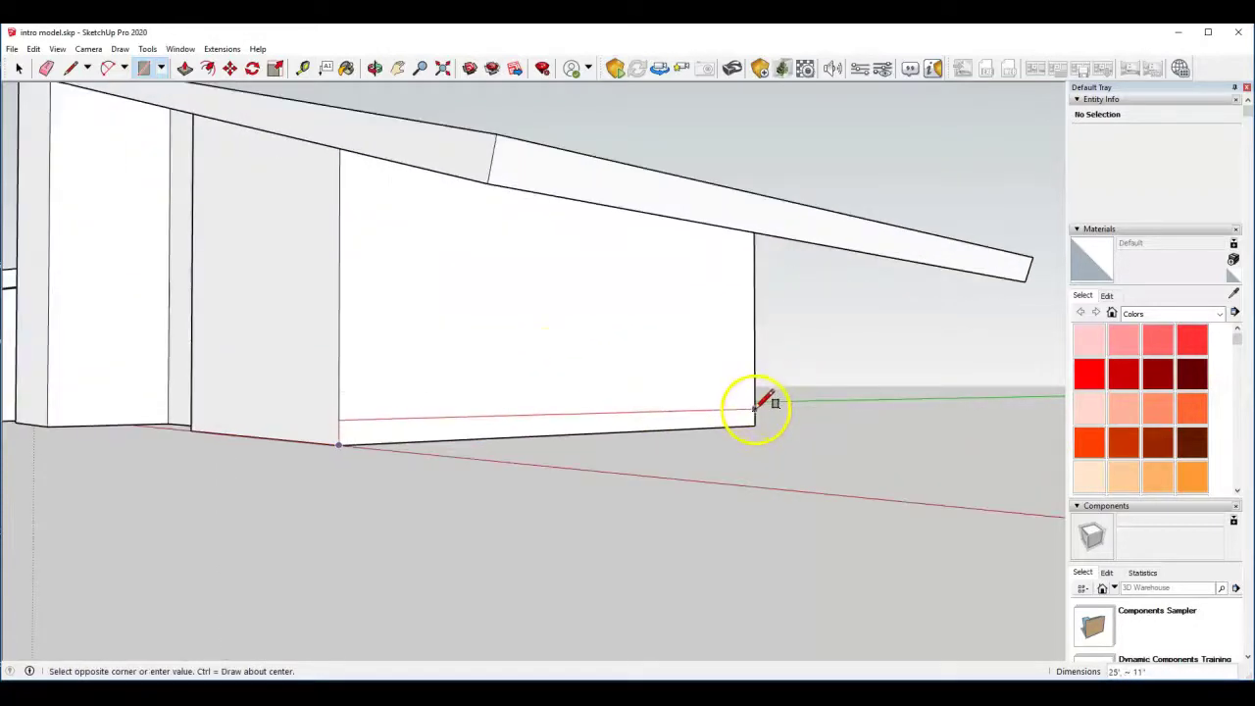
click(755, 407)
Push/Pull the base strip outward about 12' 7" to align with the lower corner of the roof overhang, forming a deck slab
middle_drag(426, 449, 526, 476)
scroll(628, 451, up, 3)
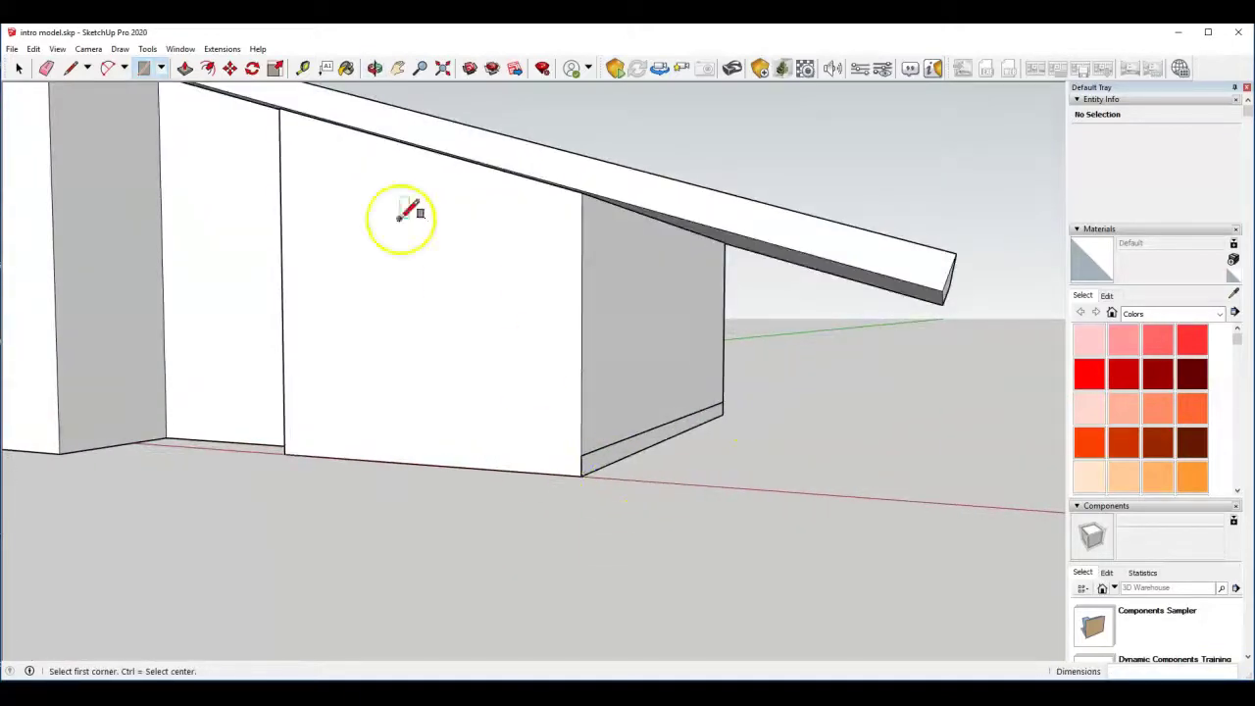
click(186, 68)
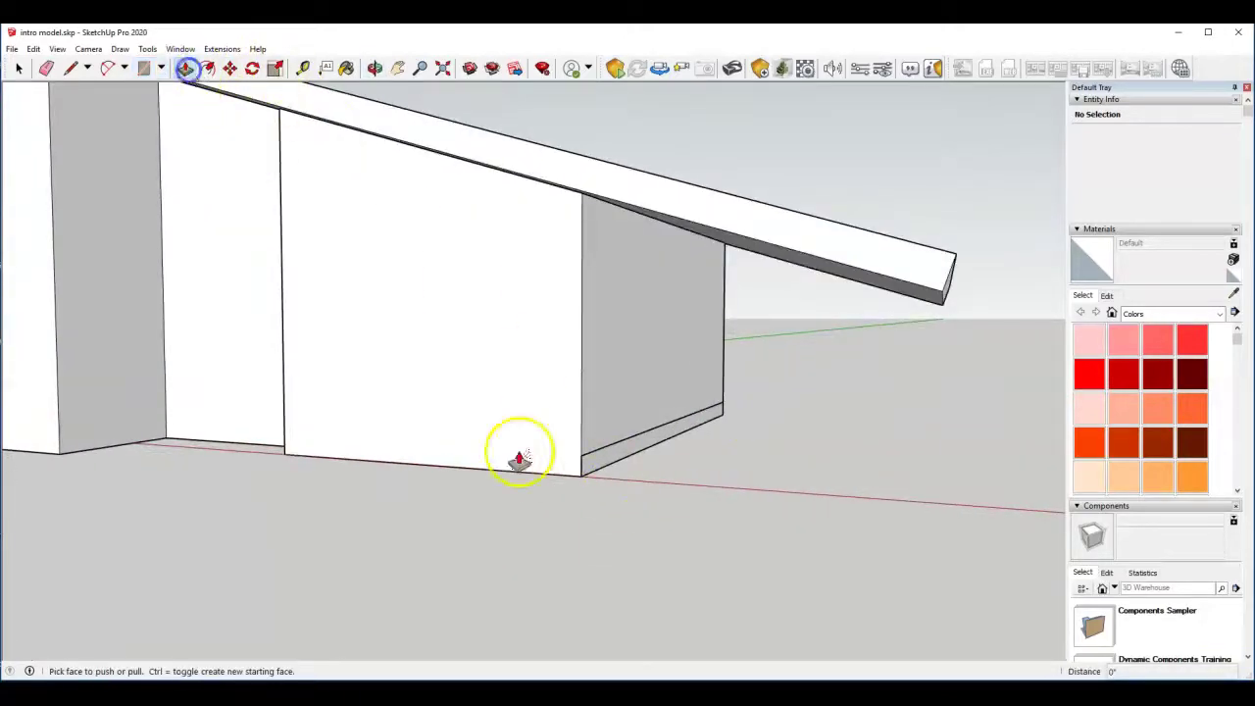
click(597, 465)
middle_drag(667, 462, 793, 426)
middle_drag(895, 436, 794, 415)
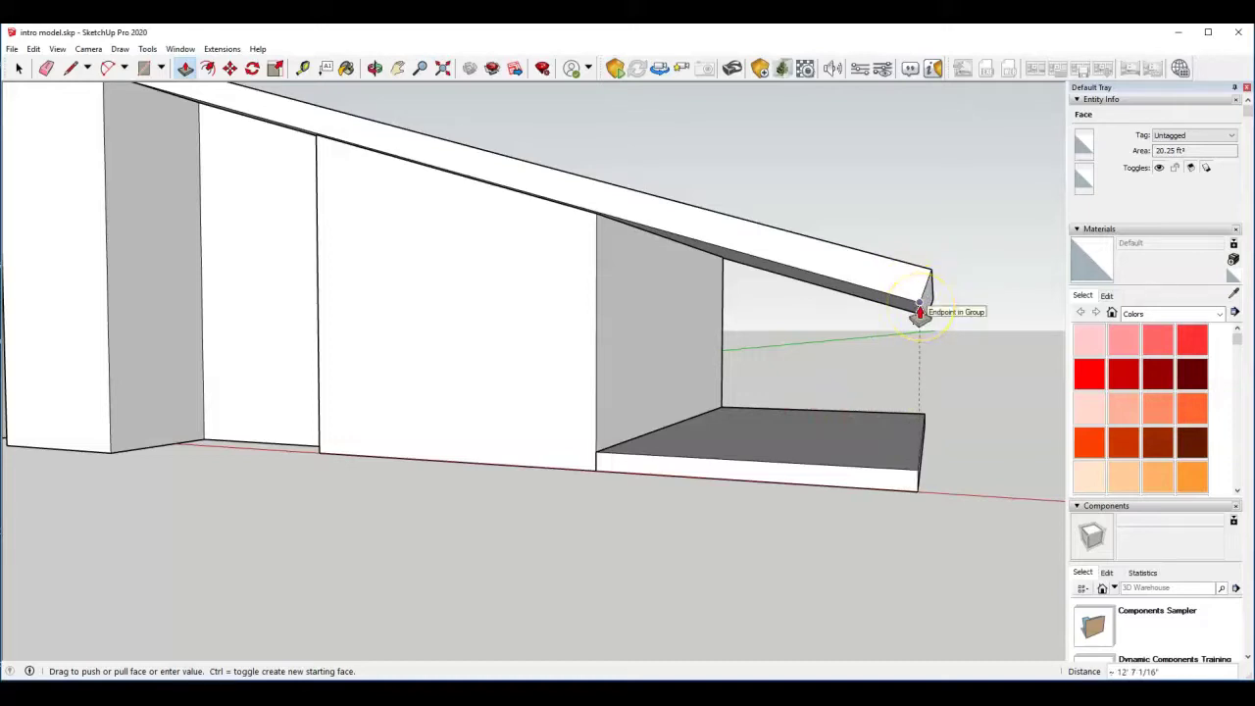
click(918, 314)
Select all of the new deck slab's connected geometry and make it a group
middle_drag(909, 324, 824, 477)
click(22, 71)
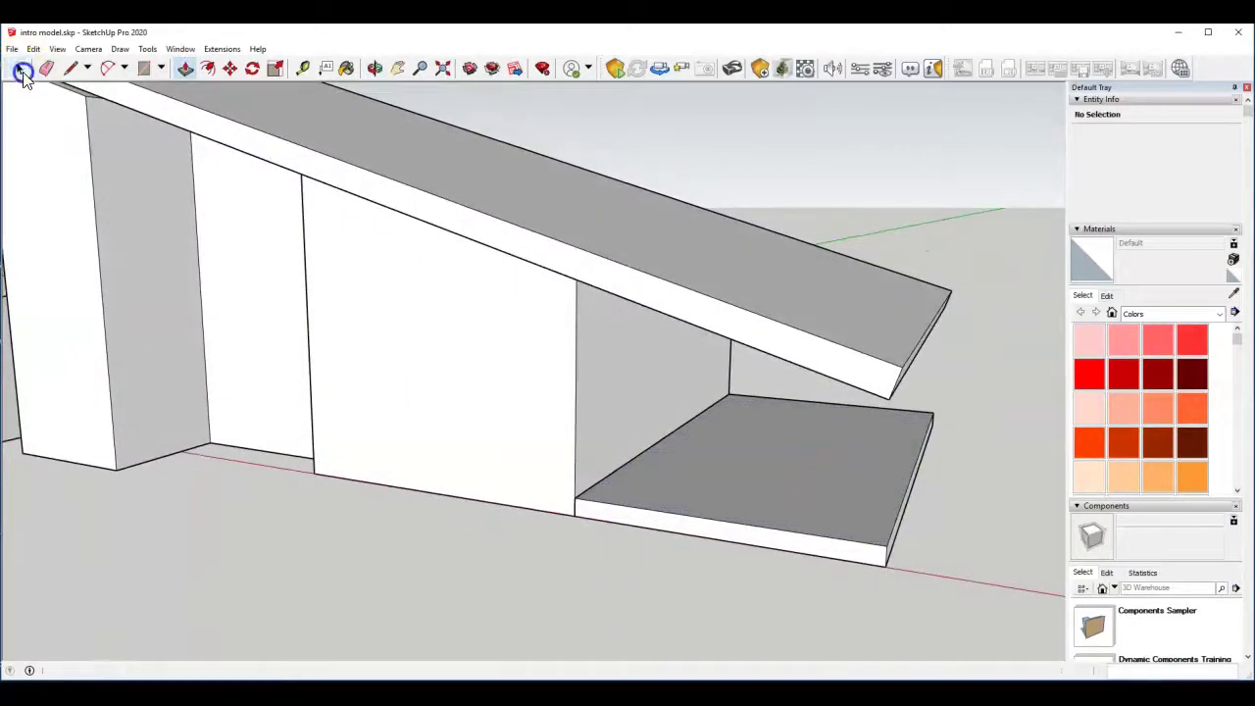
triple_click(824, 497)
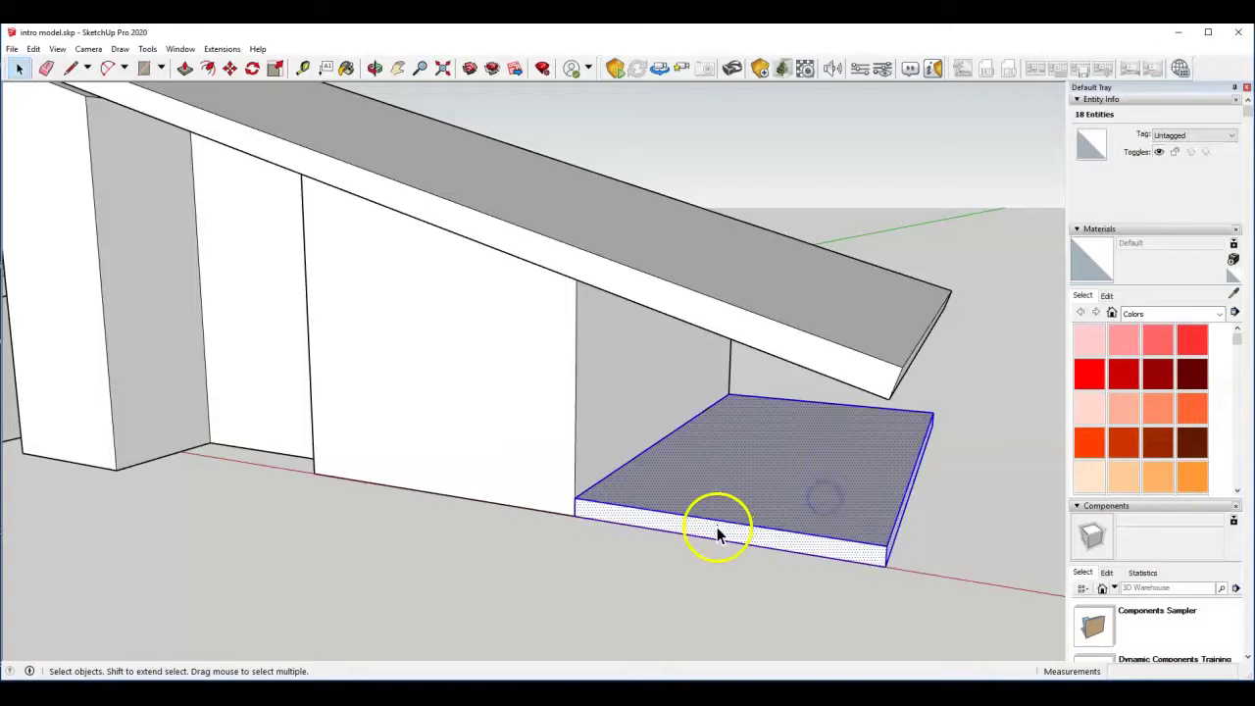
right_click(717, 470)
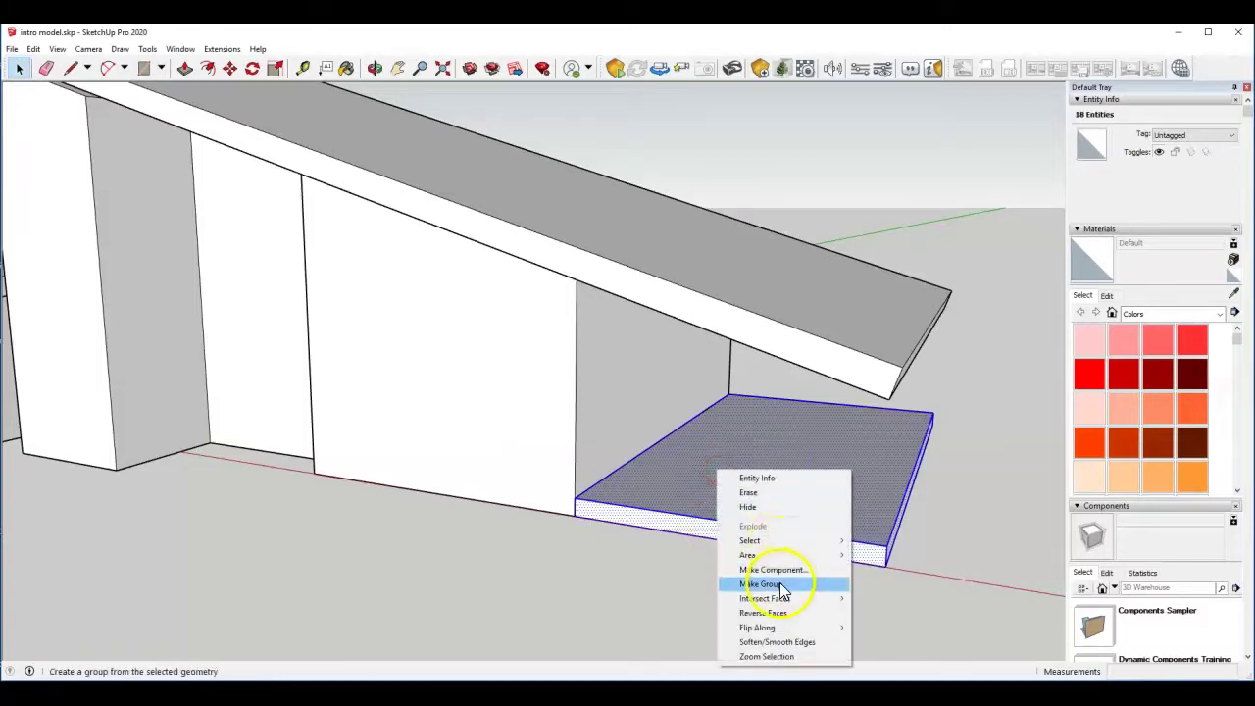
click(775, 584)
middle_drag(638, 421, 526, 442)
click(781, 609)
Draw a rectangle about 2' 11" by 5' 1" on the ground just beyond the deck's outer edge
middle_drag(647, 534, 583, 468)
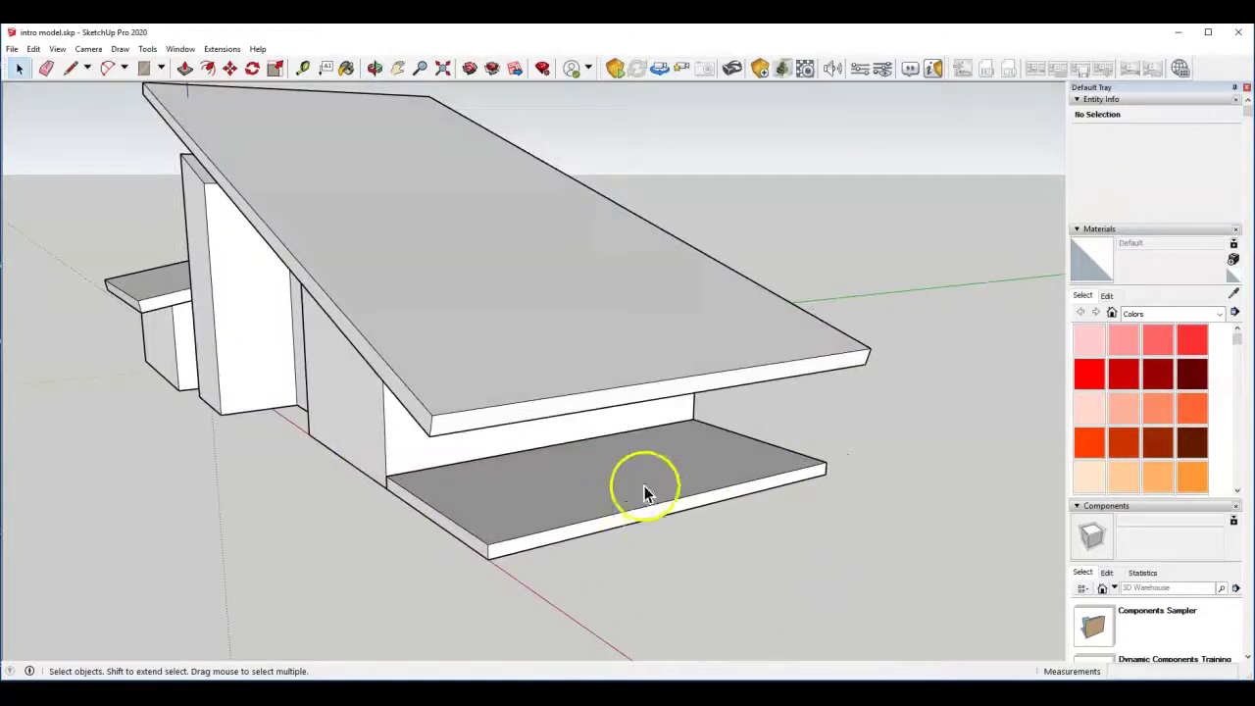
click(146, 69)
scroll(628, 451, up, 5)
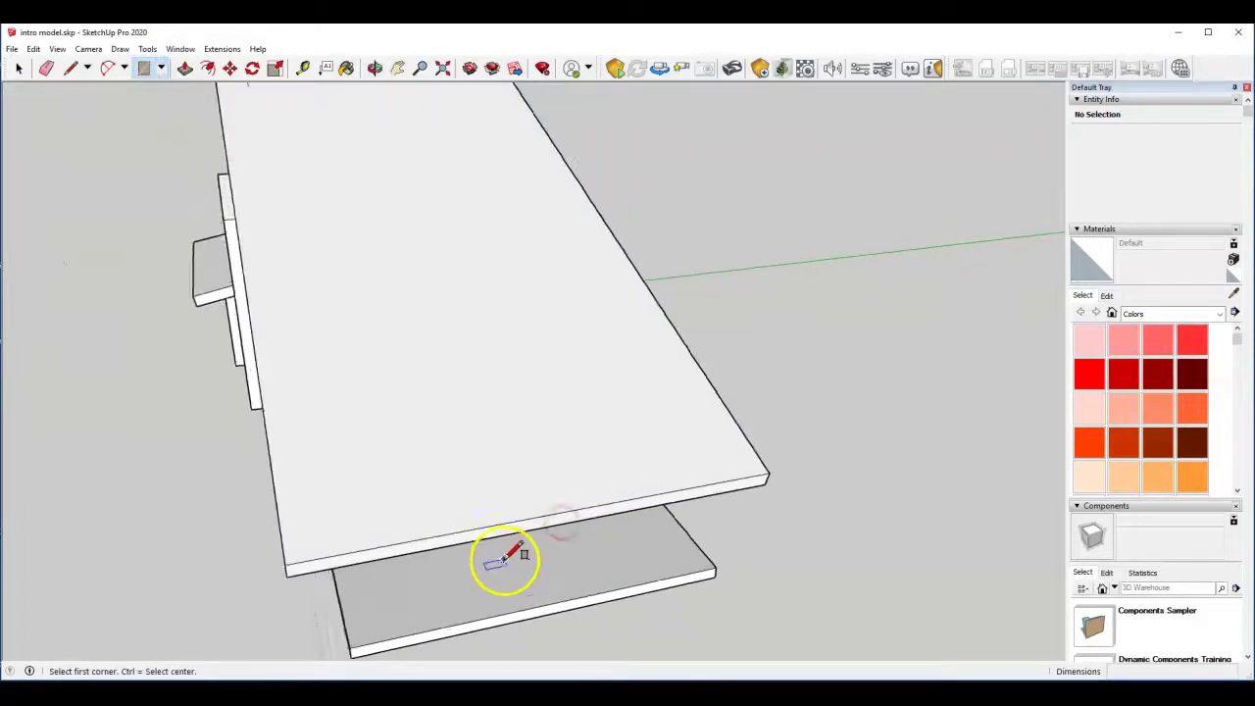
scroll(506, 610, up, 1)
middle_drag(510, 618, 465, 618)
scroll(477, 540, down, 4)
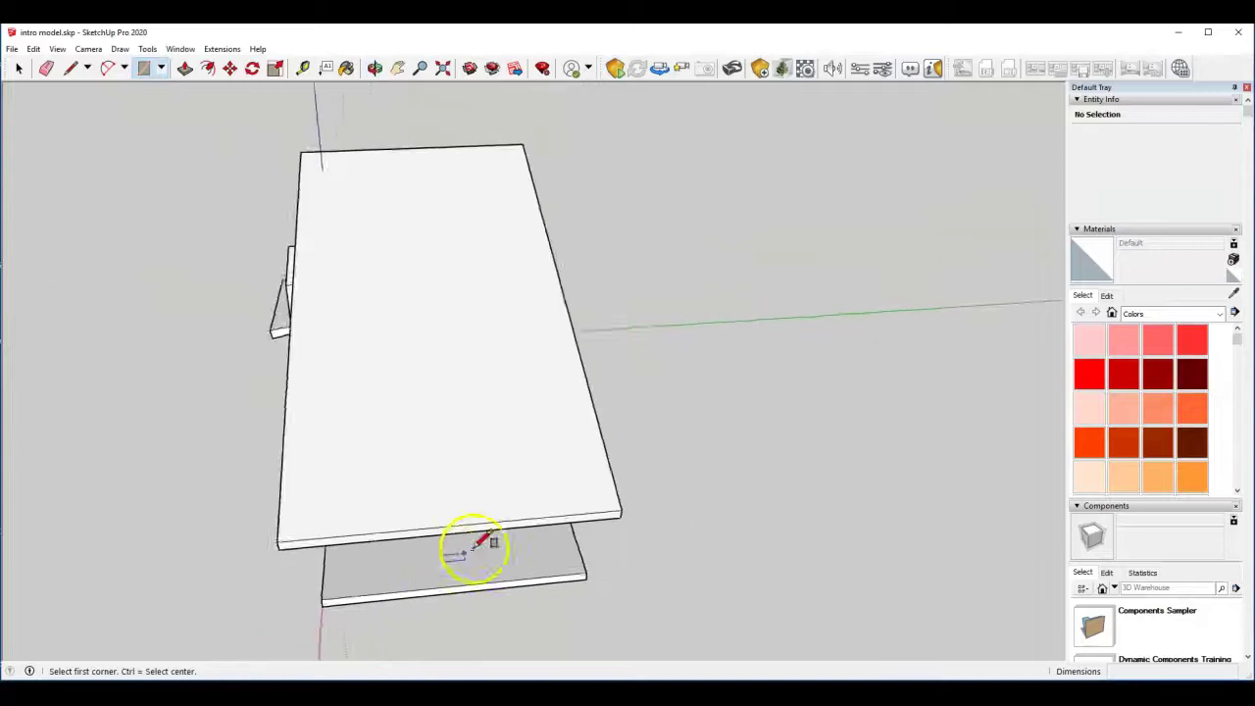
click(409, 598)
middle_drag(481, 611, 698, 547)
scroll(774, 513, up, 4)
click(715, 550)
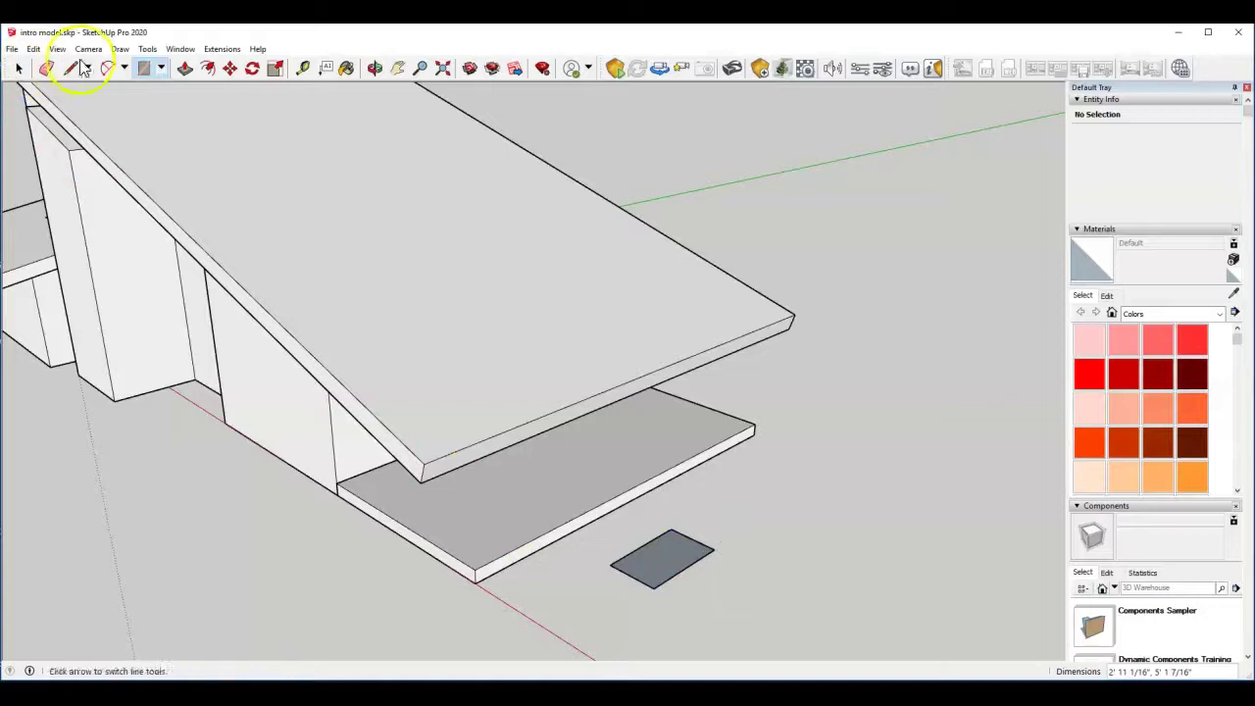
Push/Pull the ground rectangle up about 10' 11 9/16" to form a rectangular column
click(185, 68)
click(682, 551)
middle_drag(665, 449, 790, 337)
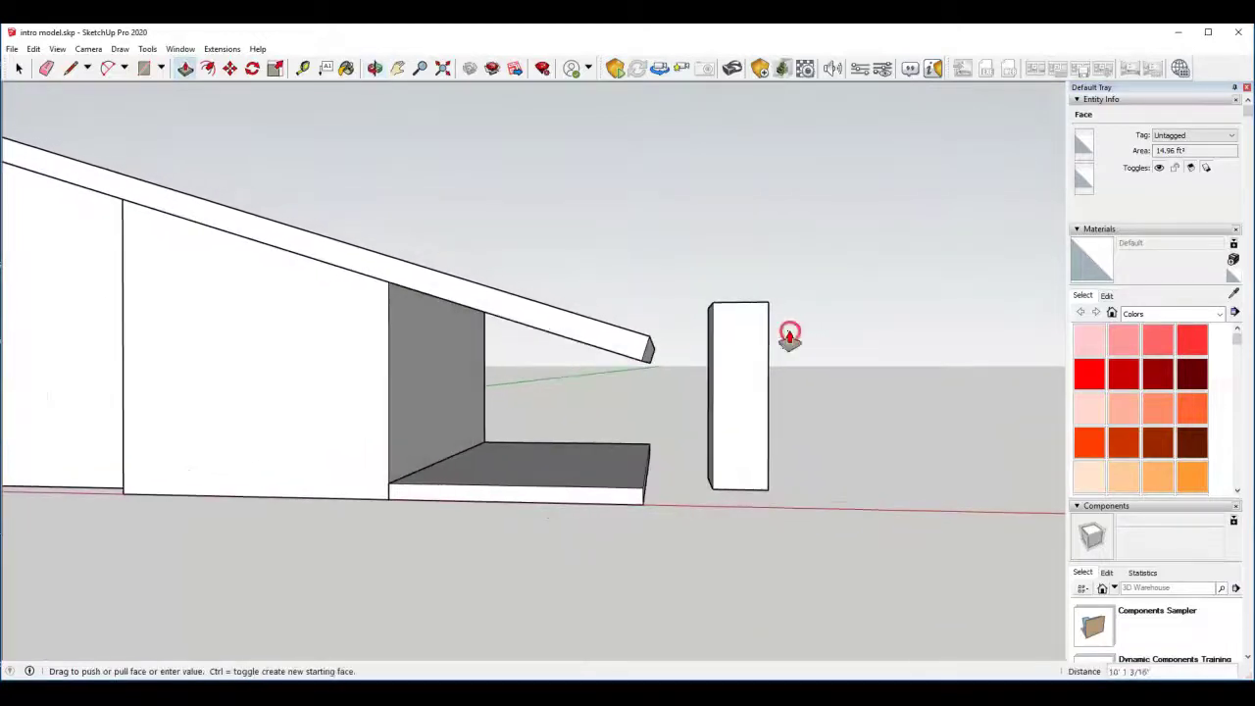
click(763, 308)
click(763, 293)
middle_drag(726, 344, 696, 512)
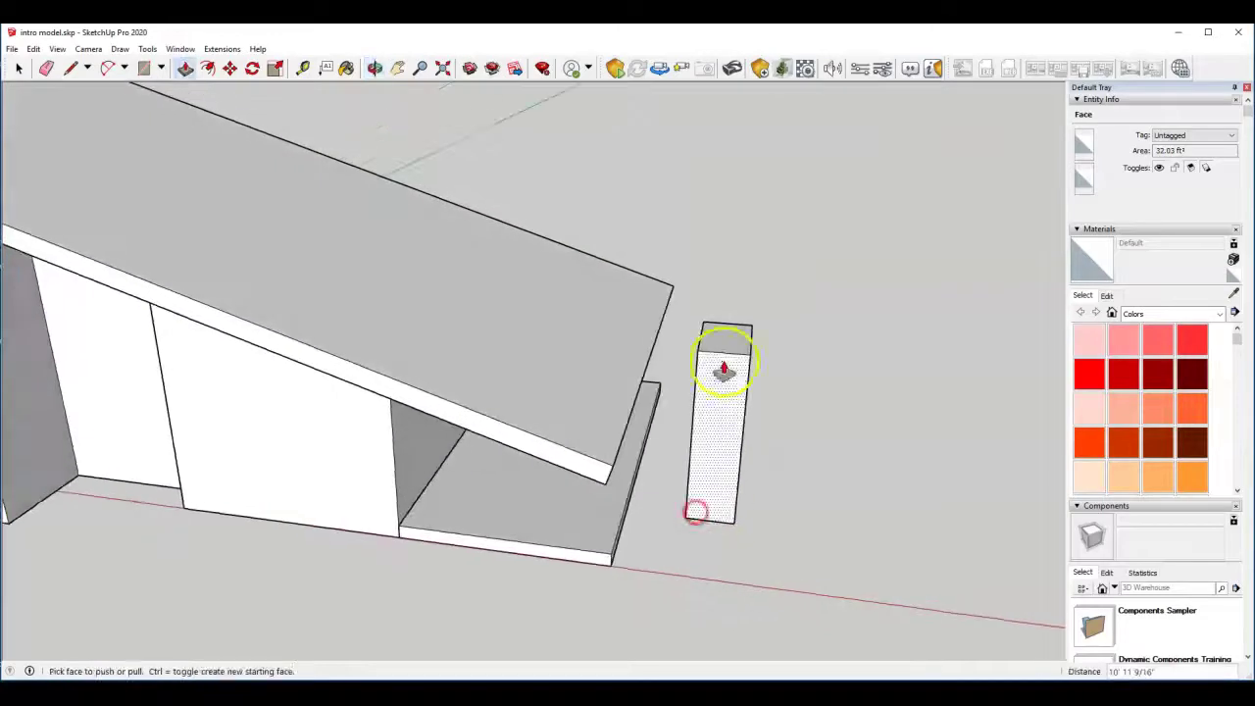
Select the whole column geometry and make it a group
click(17, 68)
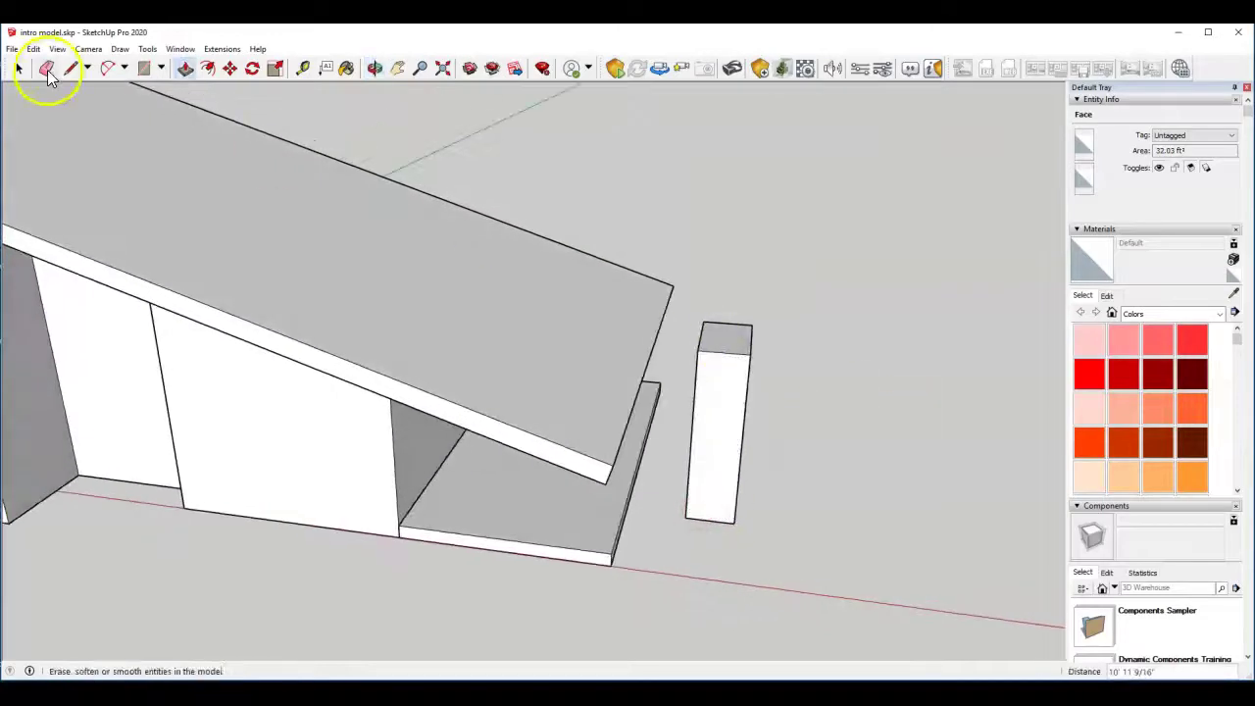
click(701, 404)
right_click(702, 397)
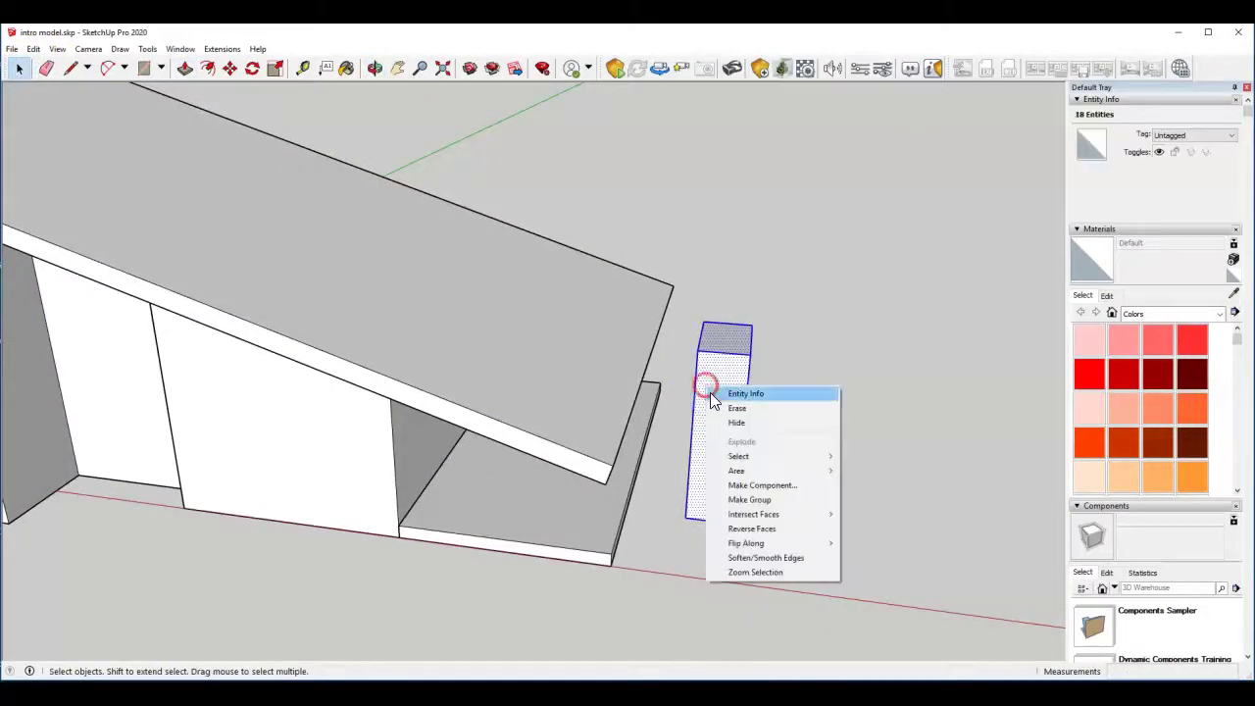
click(743, 504)
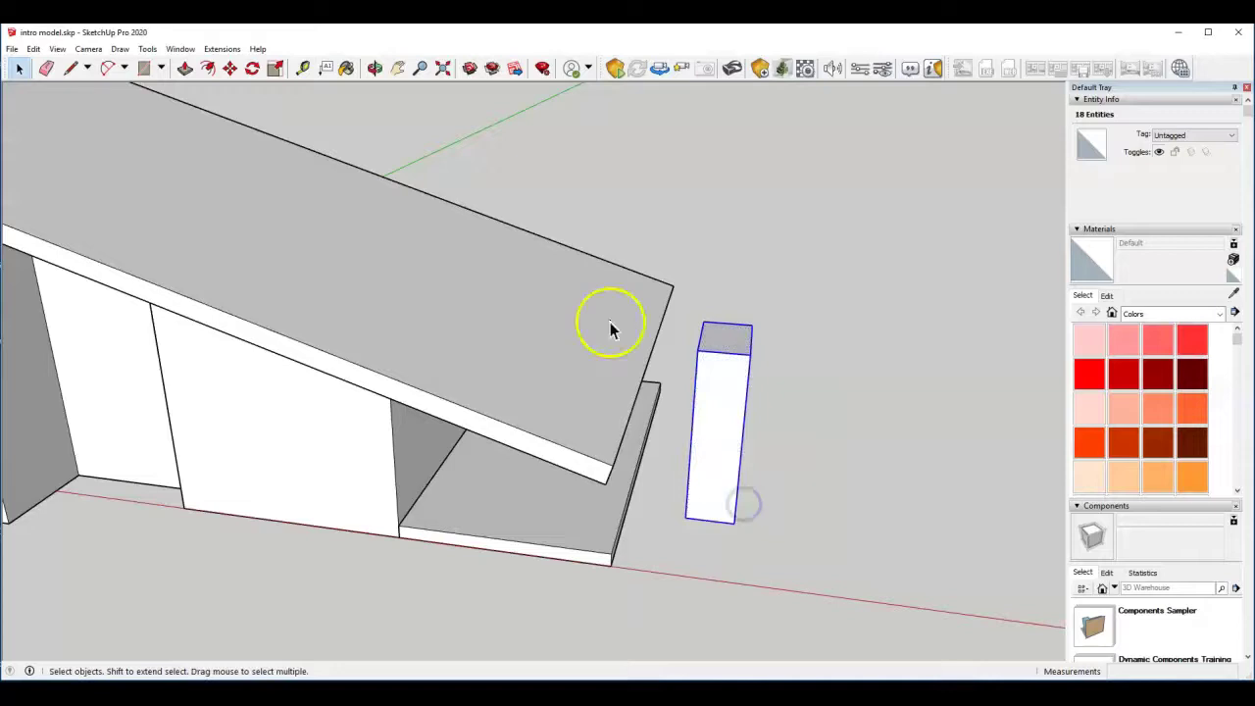
Move the column by the midpoint of its inner bottom edge to the midpoint of the deck slab's outer bottom edge
click(230, 71)
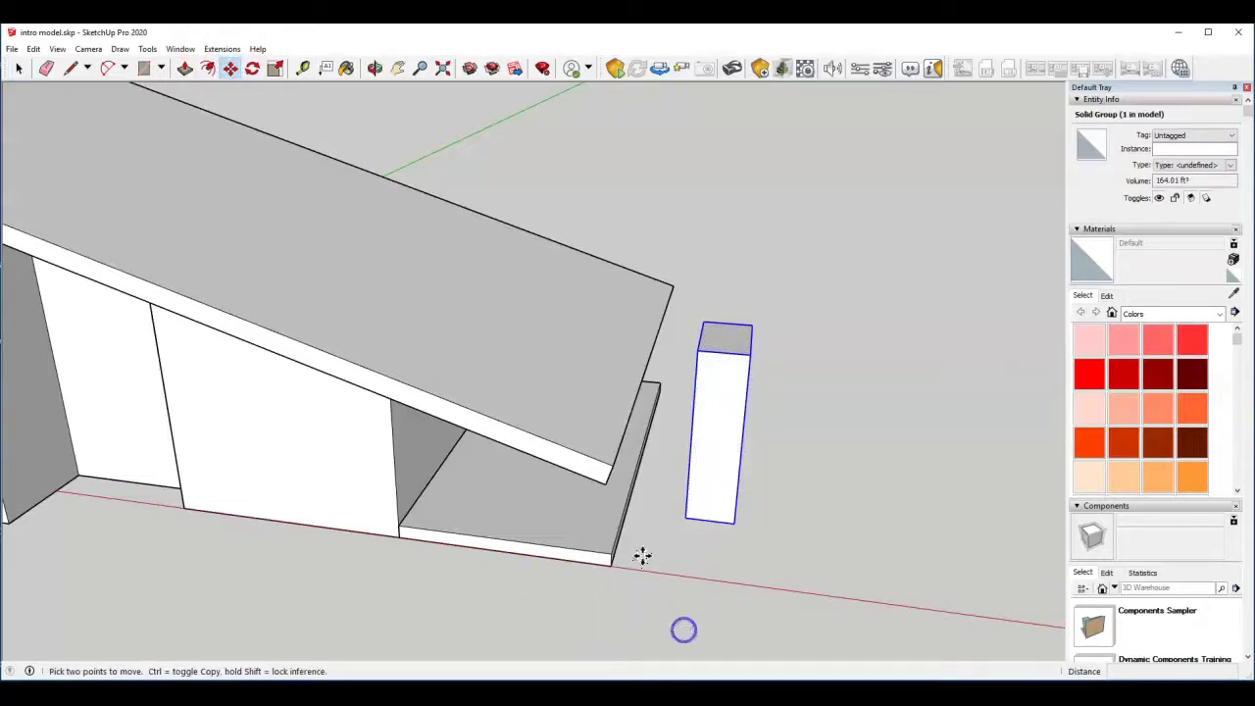
middle_drag(642, 555, 768, 580)
scroll(745, 505, up, 5)
middle_drag(680, 491, 683, 434)
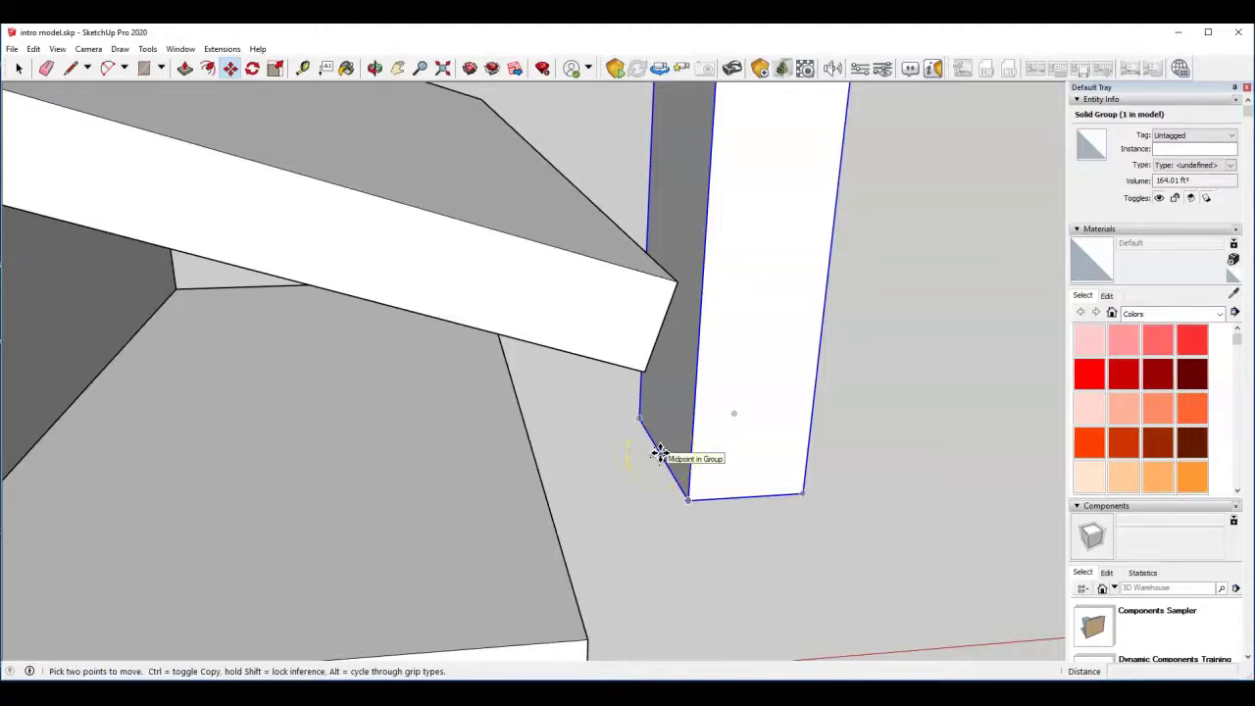
click(660, 454)
middle_drag(611, 415, 481, 417)
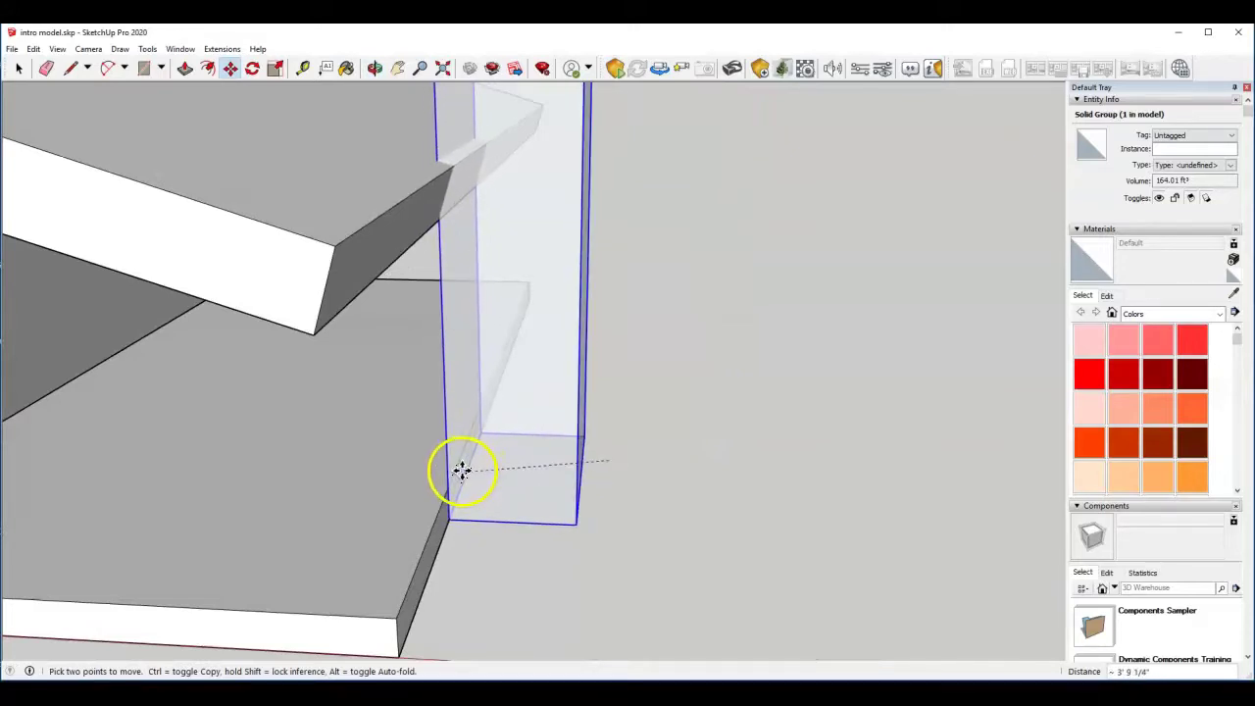
middle_drag(474, 458, 386, 440)
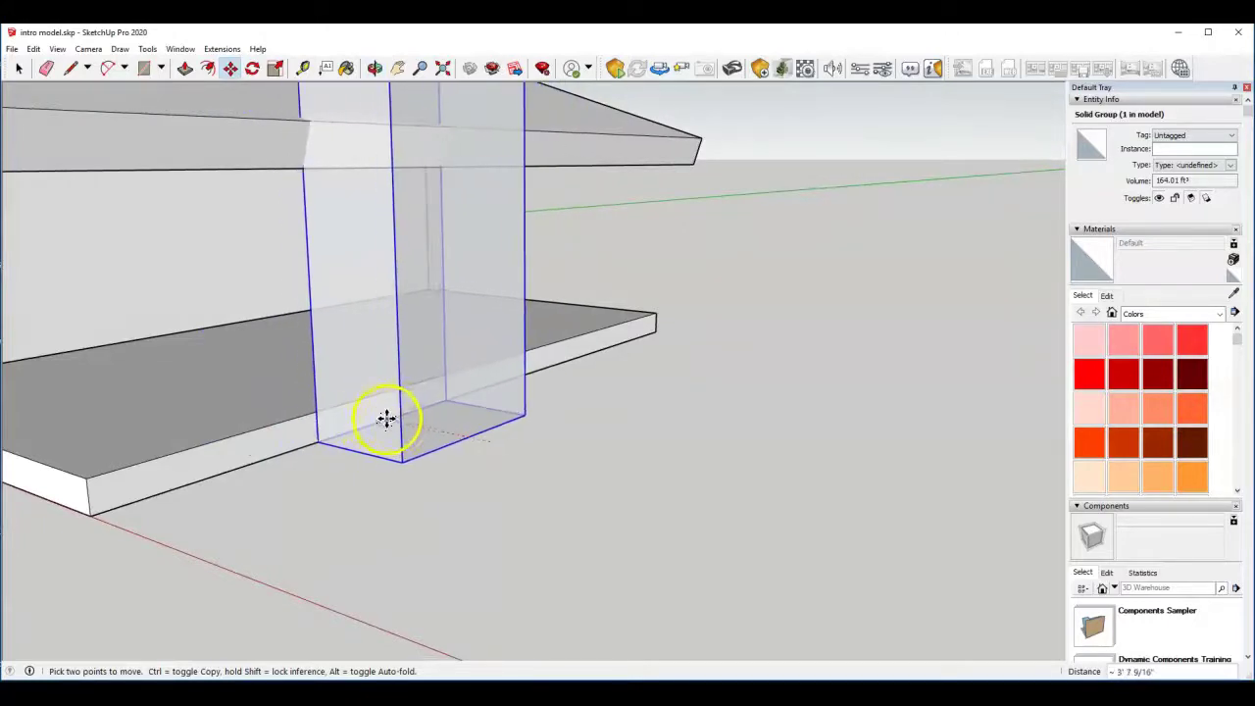
middle_drag(366, 423, 451, 388)
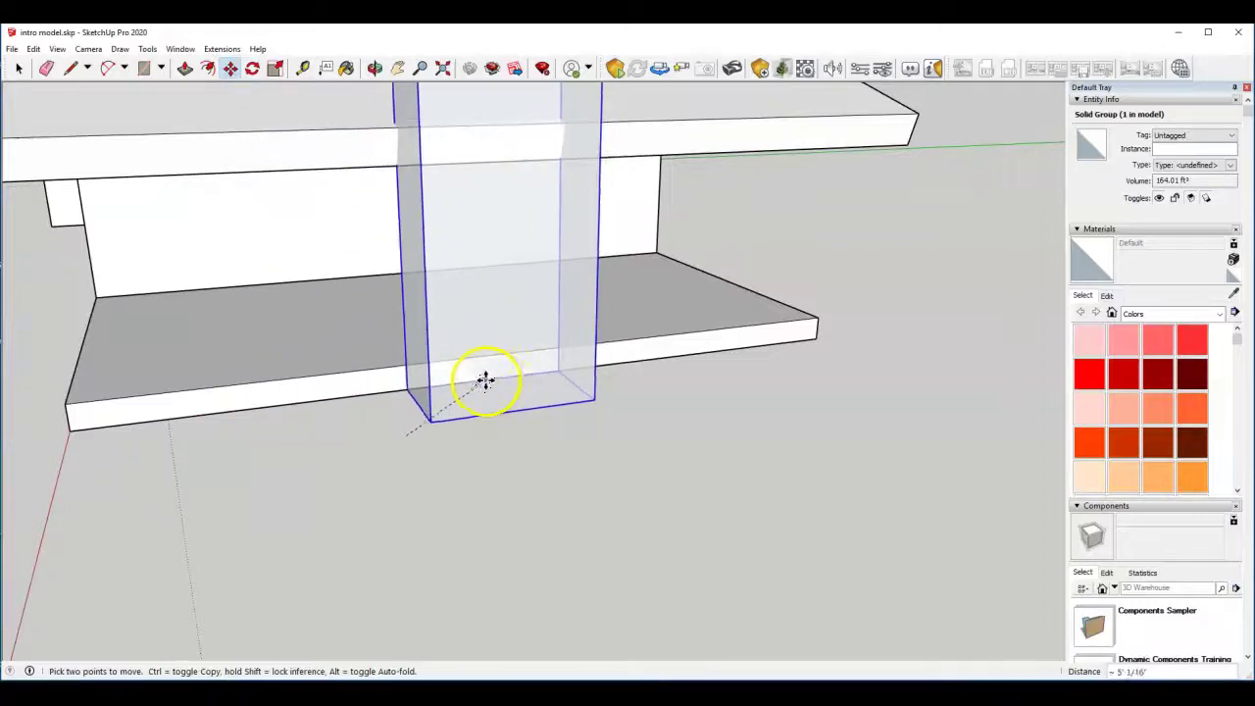
click(489, 380)
Move the column about 1' 4 3/4" toward the house along the red axis so it overlaps the deck and roof edge
middle_drag(168, 310, 690, 396)
middle_drag(575, 440, 573, 388)
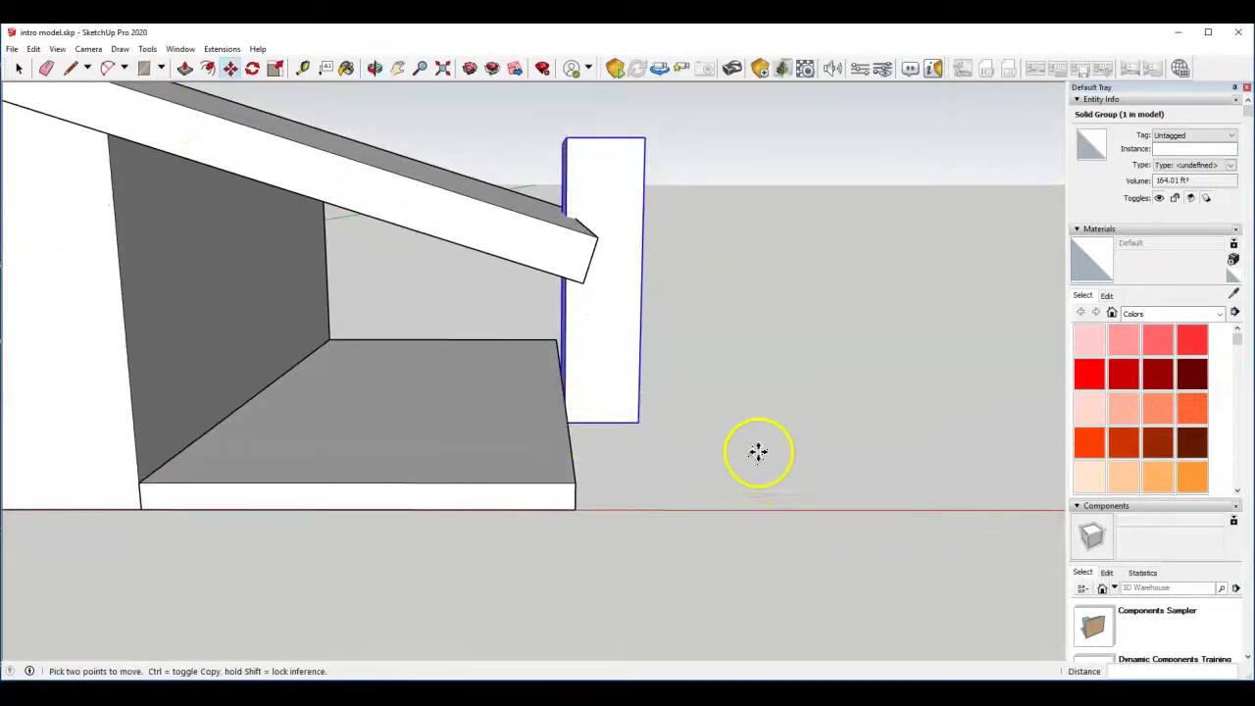
click(912, 476)
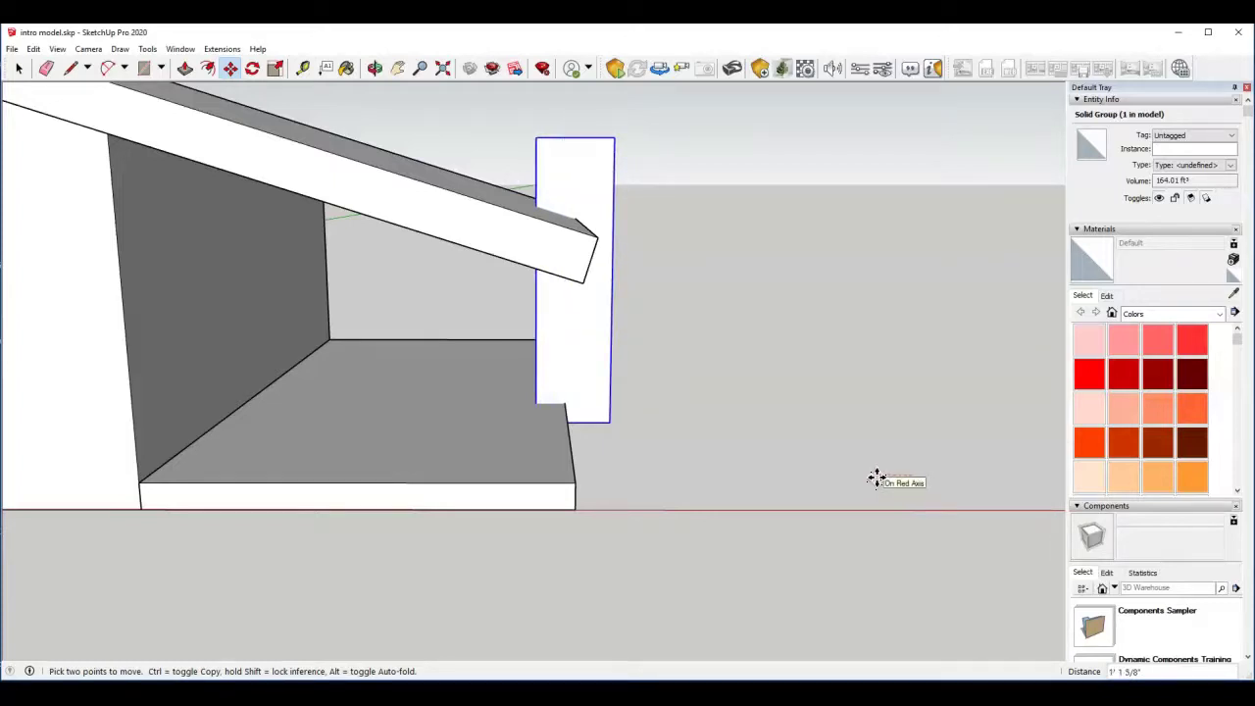
click(869, 479)
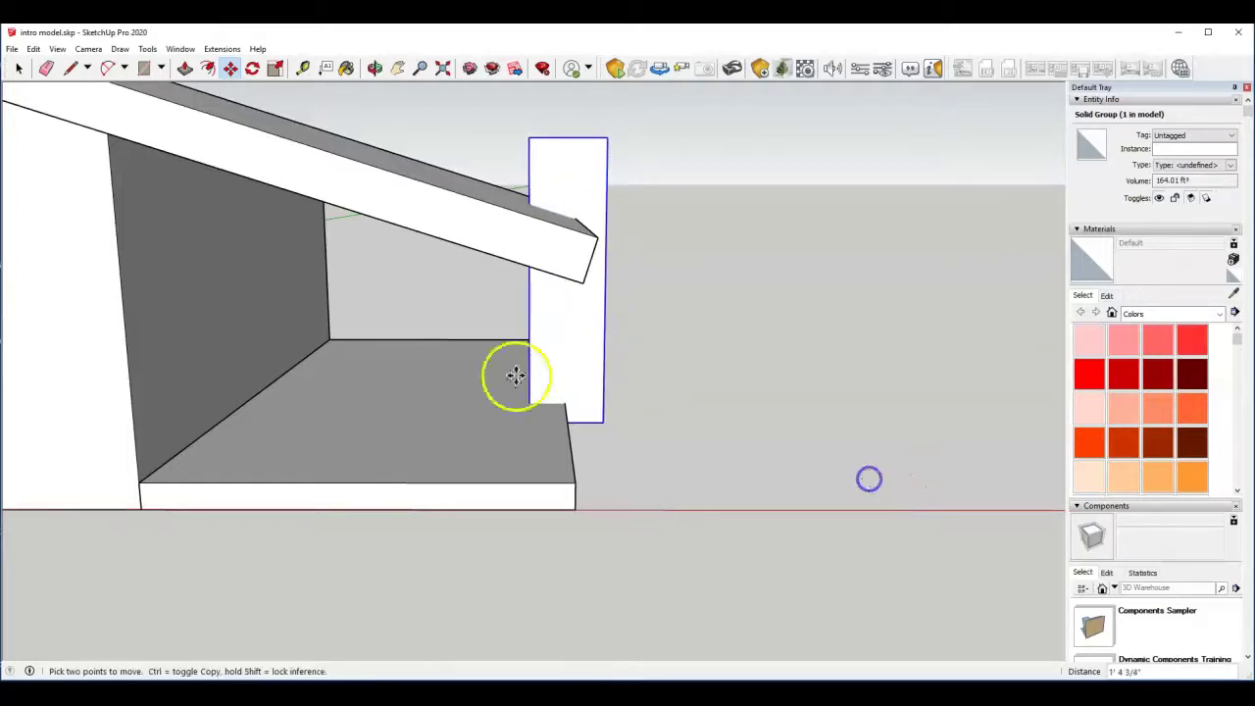
click(577, 255)
click(532, 429)
middle_drag(532, 429, 899, 339)
scroll(752, 343, down, 3)
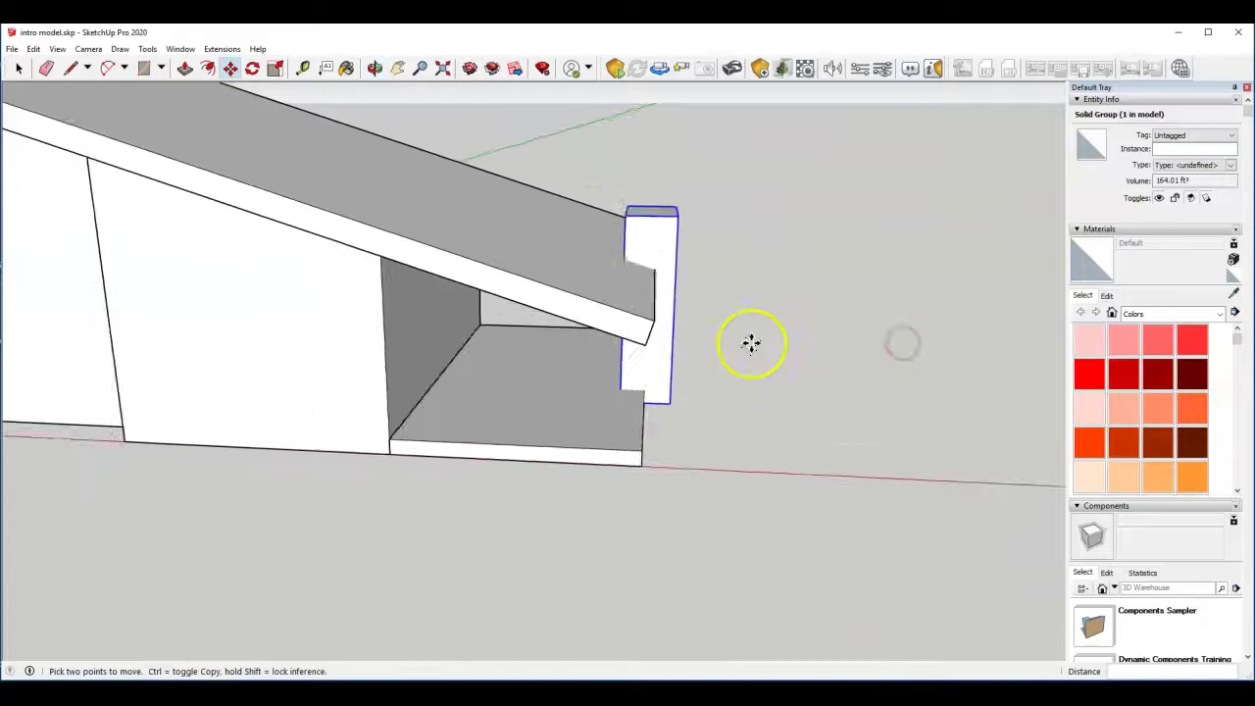
Deselect the column and open the main house wall group for editing
middle_drag(479, 357, 597, 440)
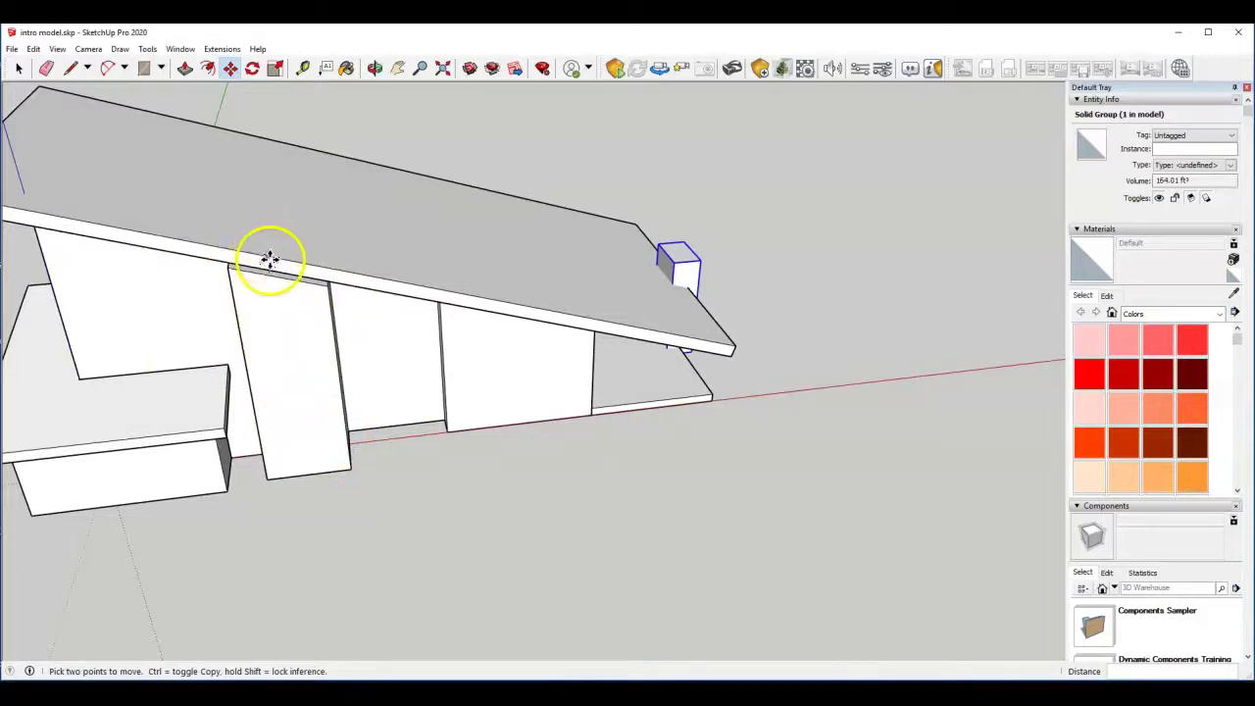
click(19, 68)
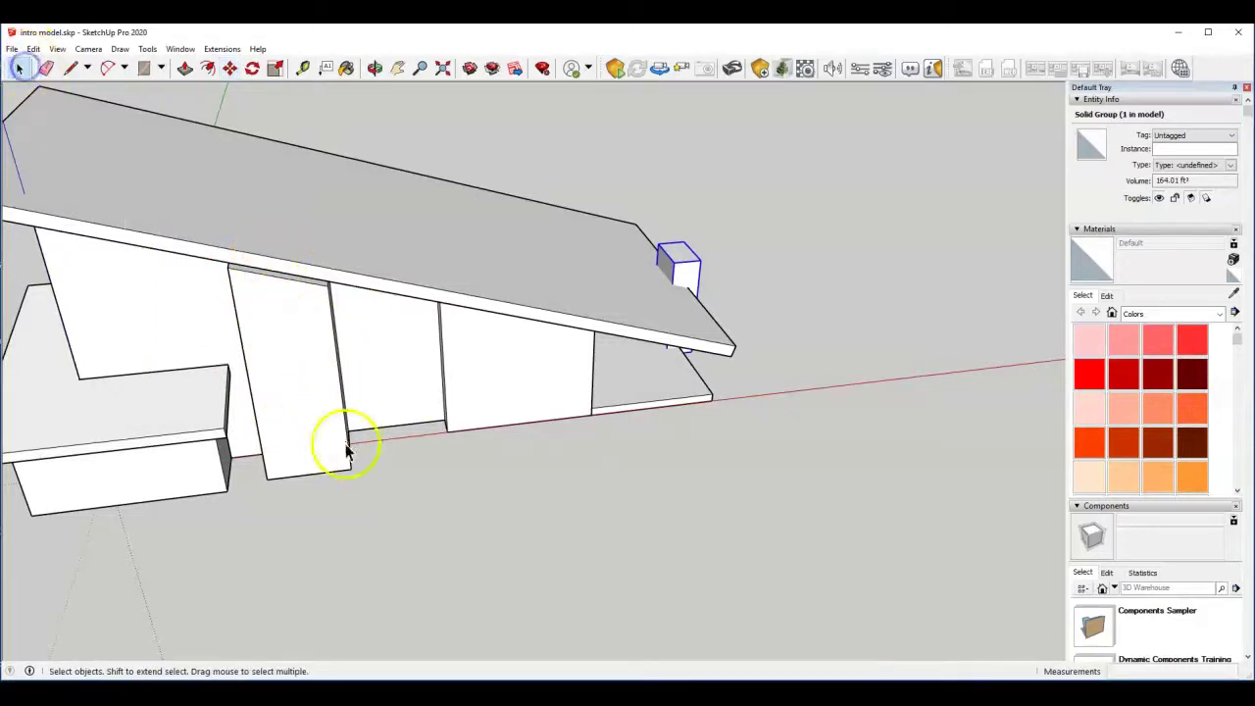
click(449, 522)
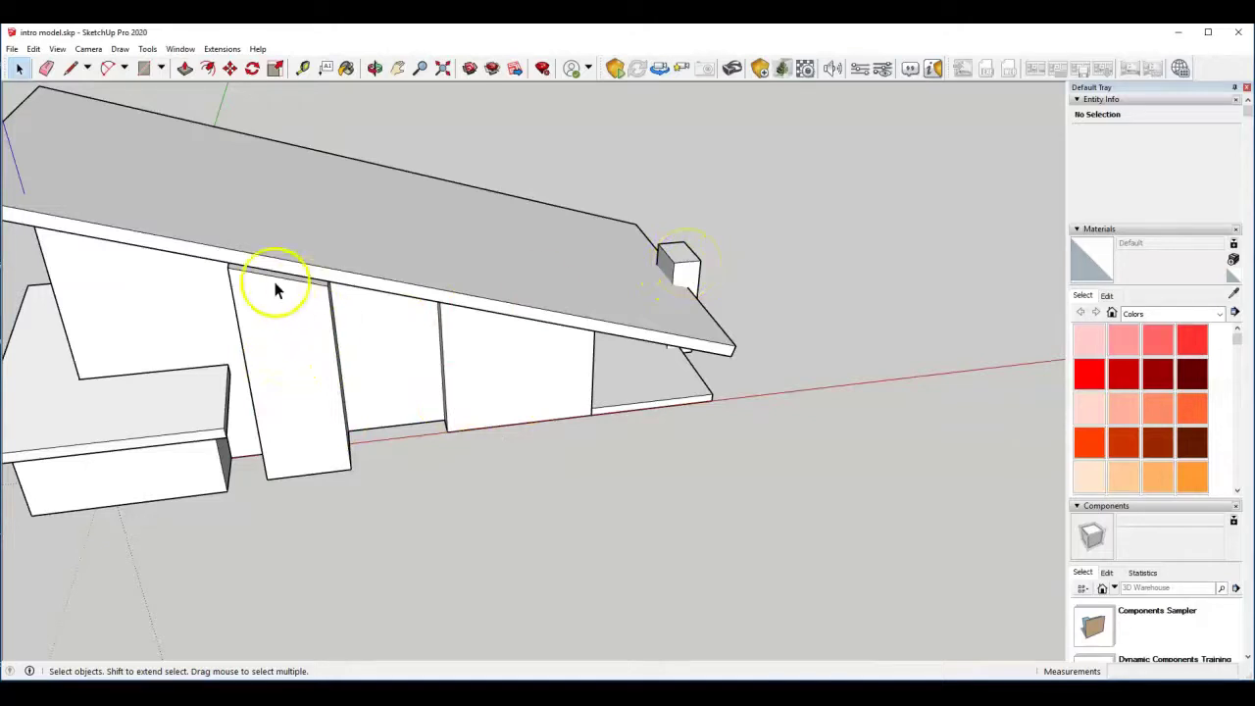
click(271, 349)
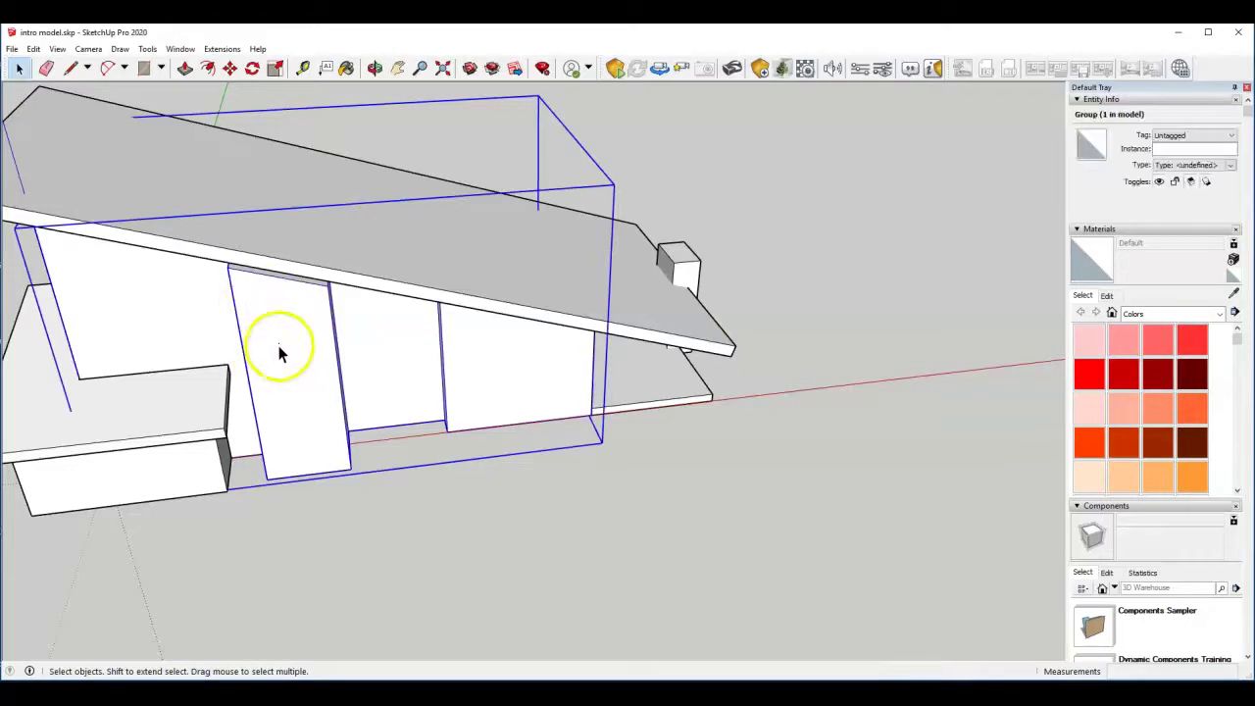
double_click(270, 348)
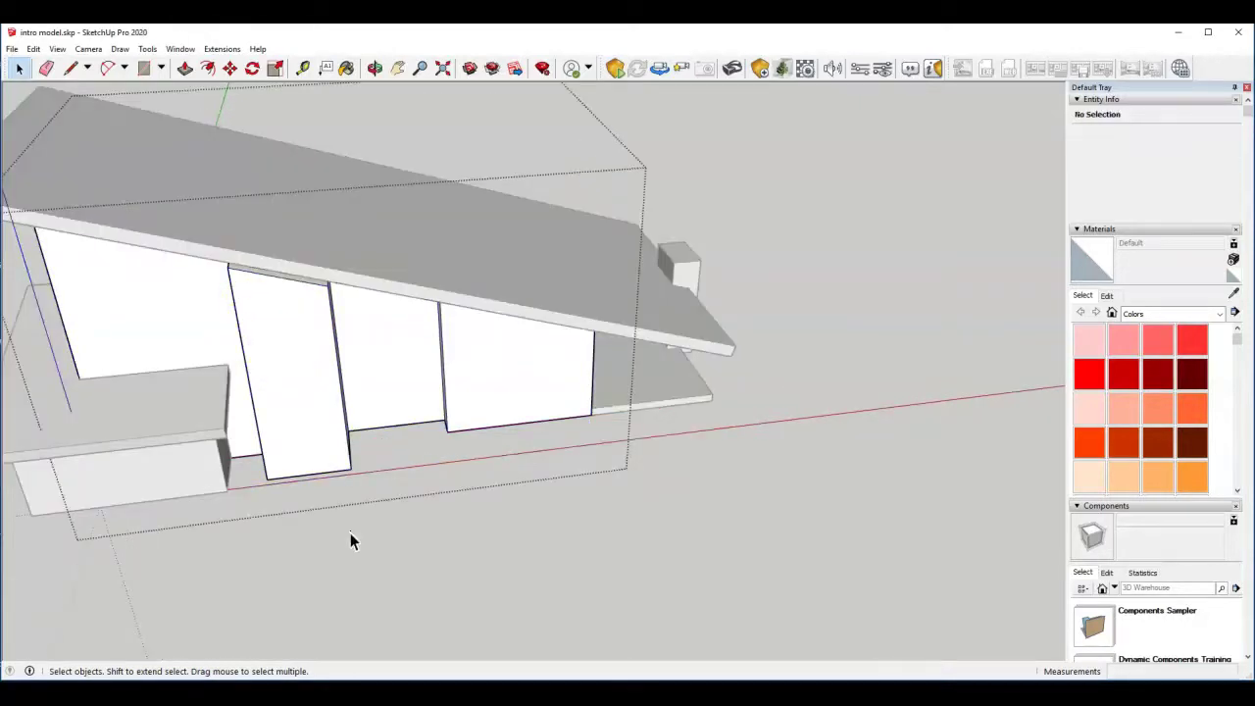
scroll(252, 308, up, 2)
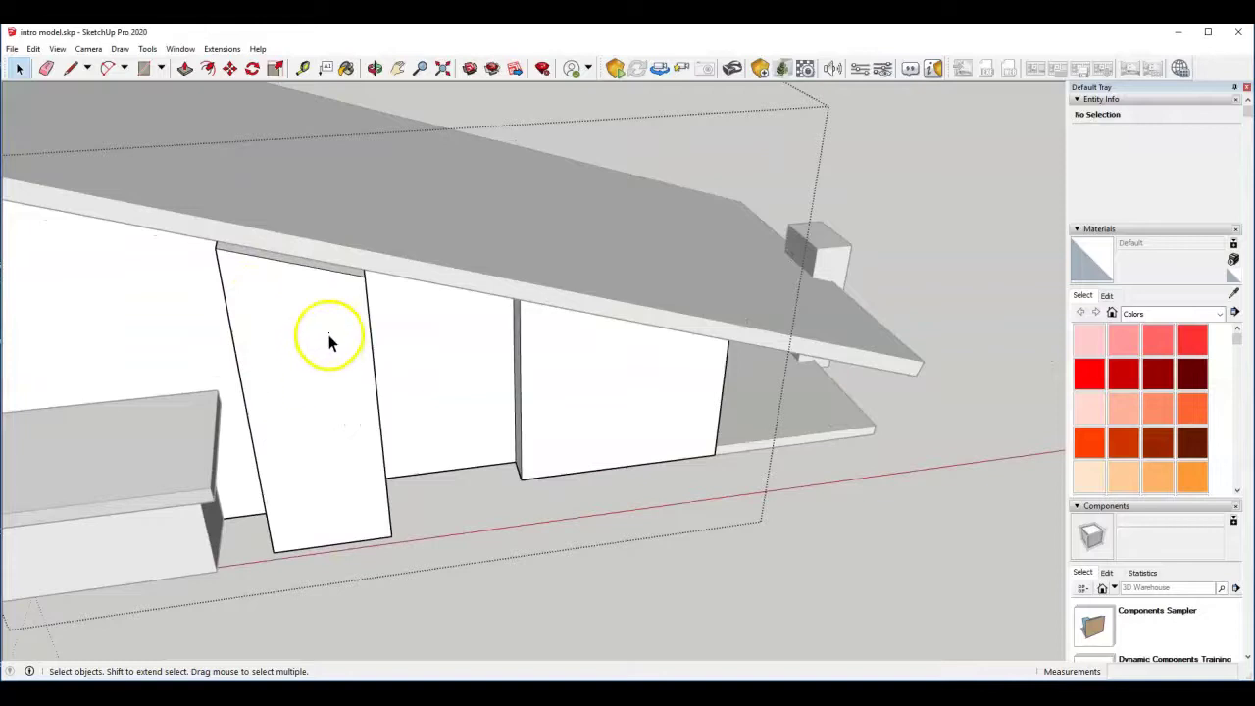
Push the projecting wall panel back about 4' 7/8" so it is flush with the adjoining wall, and close the wall group
middle_drag(328, 346, 260, 402)
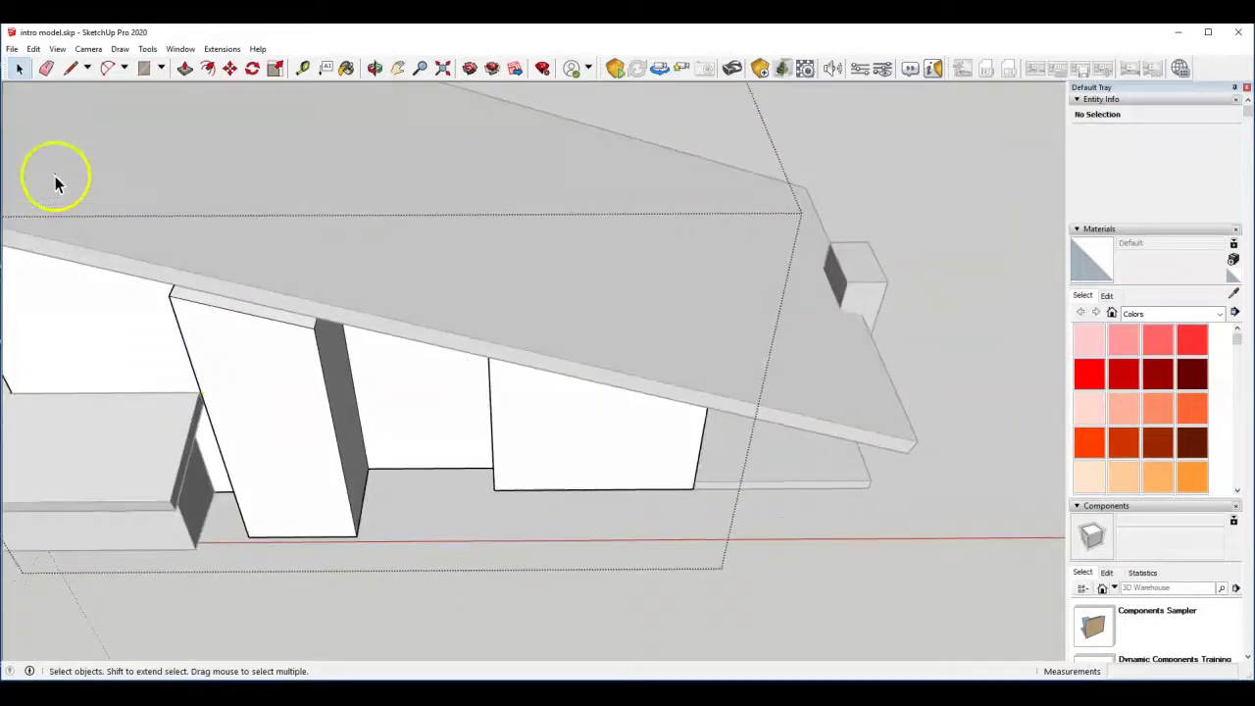
click(184, 67)
middle_drag(246, 401, 392, 316)
click(372, 381)
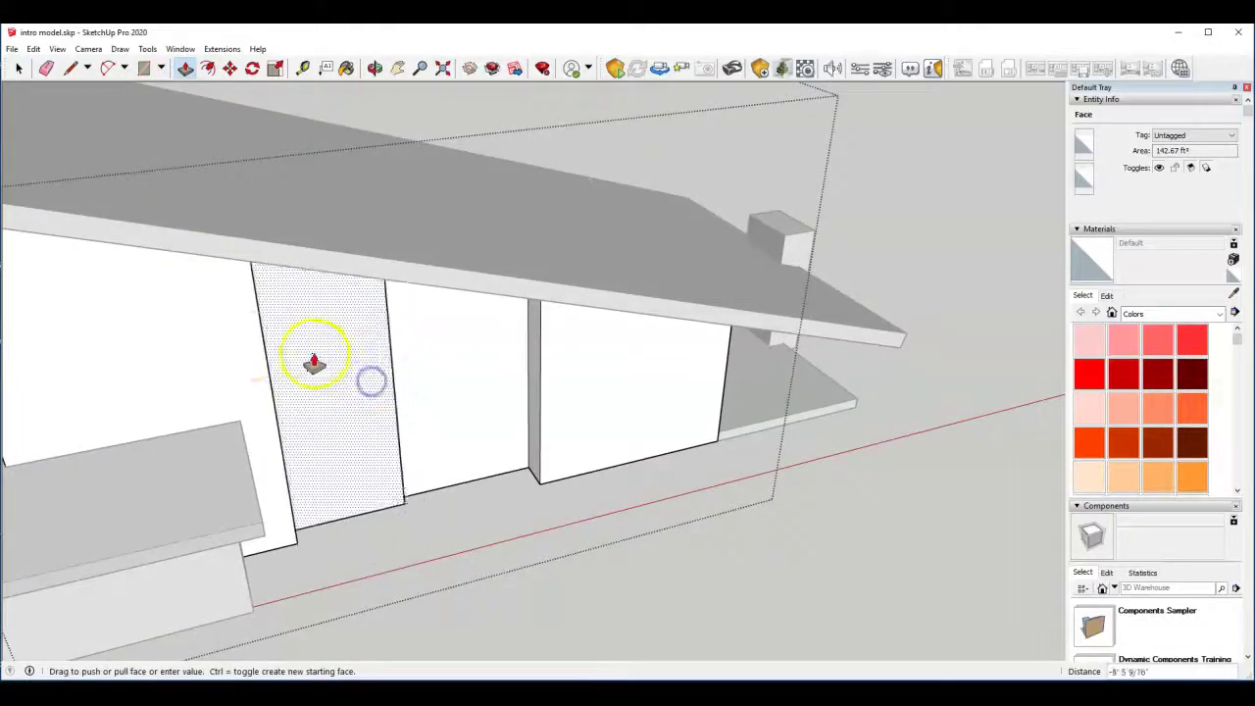
click(197, 355)
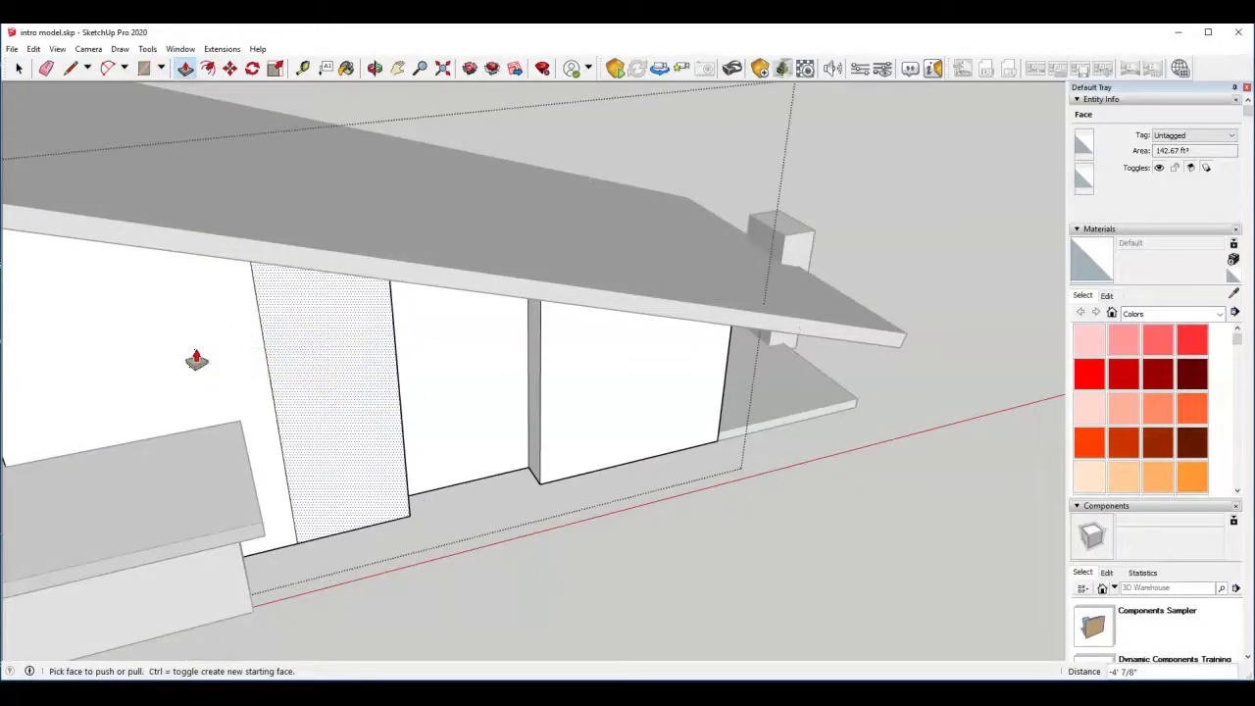
middle_drag(196, 359, 225, 206)
key(space)
middle_drag(407, 551, 348, 488)
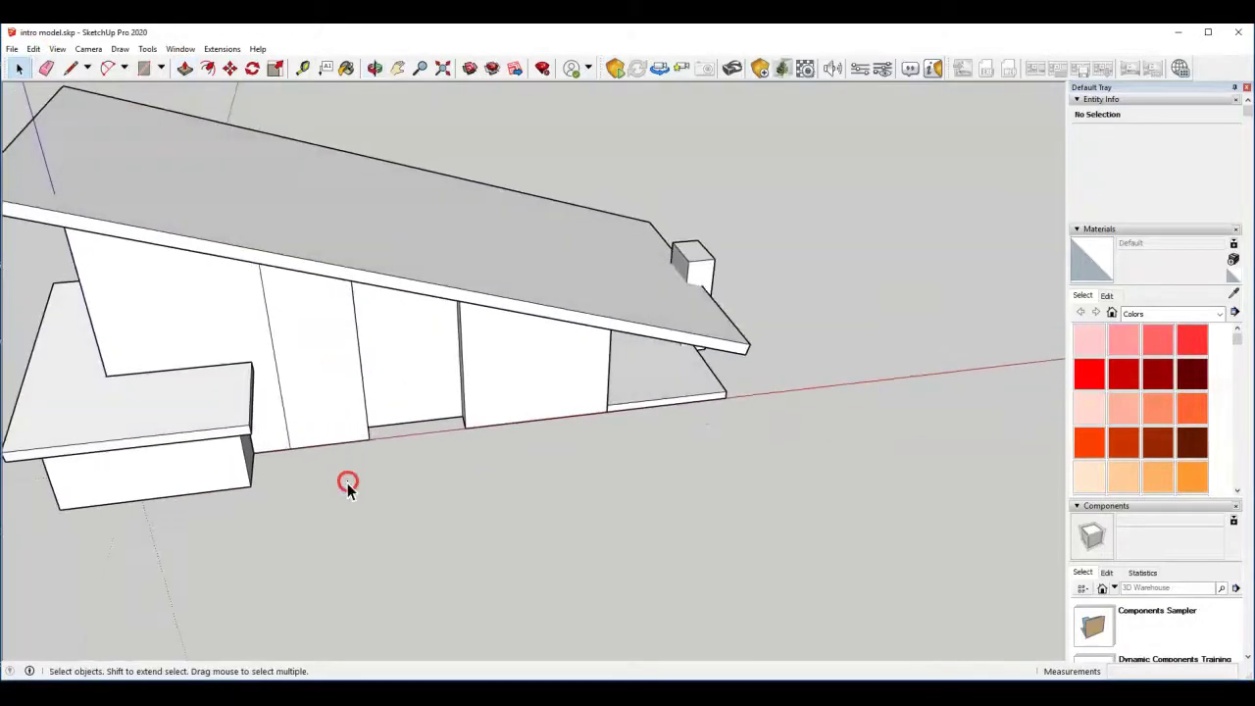
Draw a closed rectangular outline about 7' 4" by 3' 9" on the ground against the front of the flattened wall panel
click(72, 70)
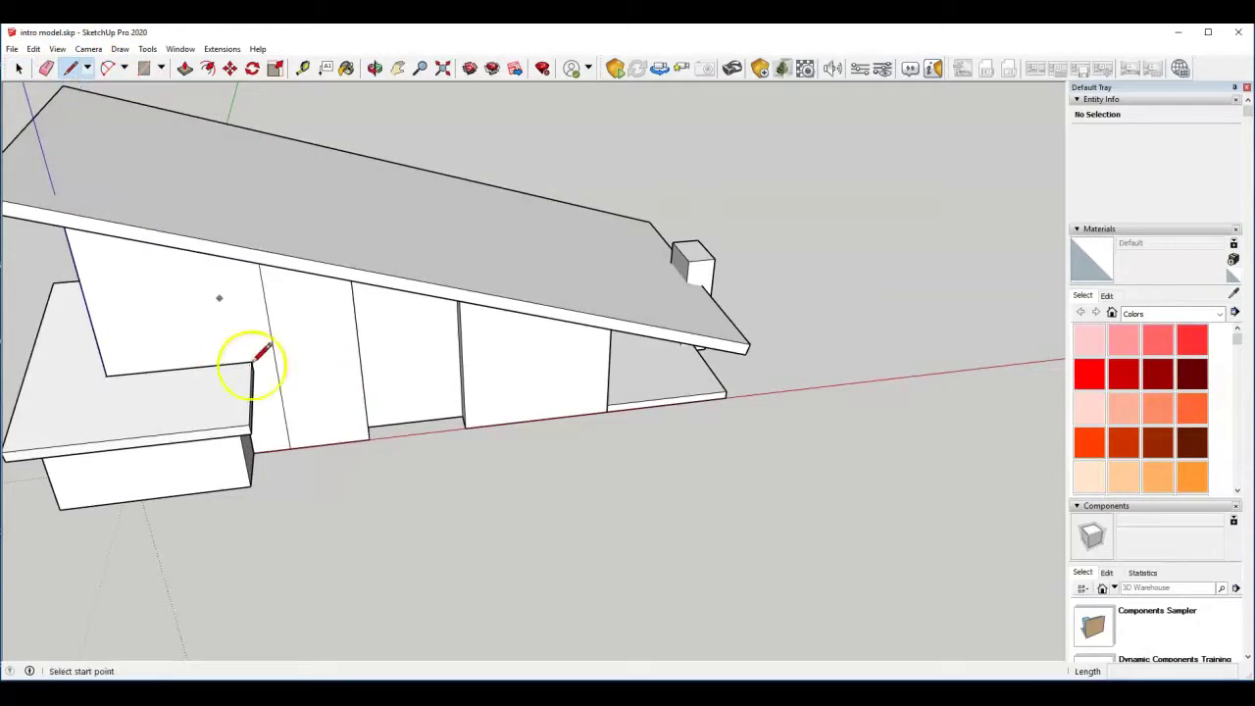
click(290, 449)
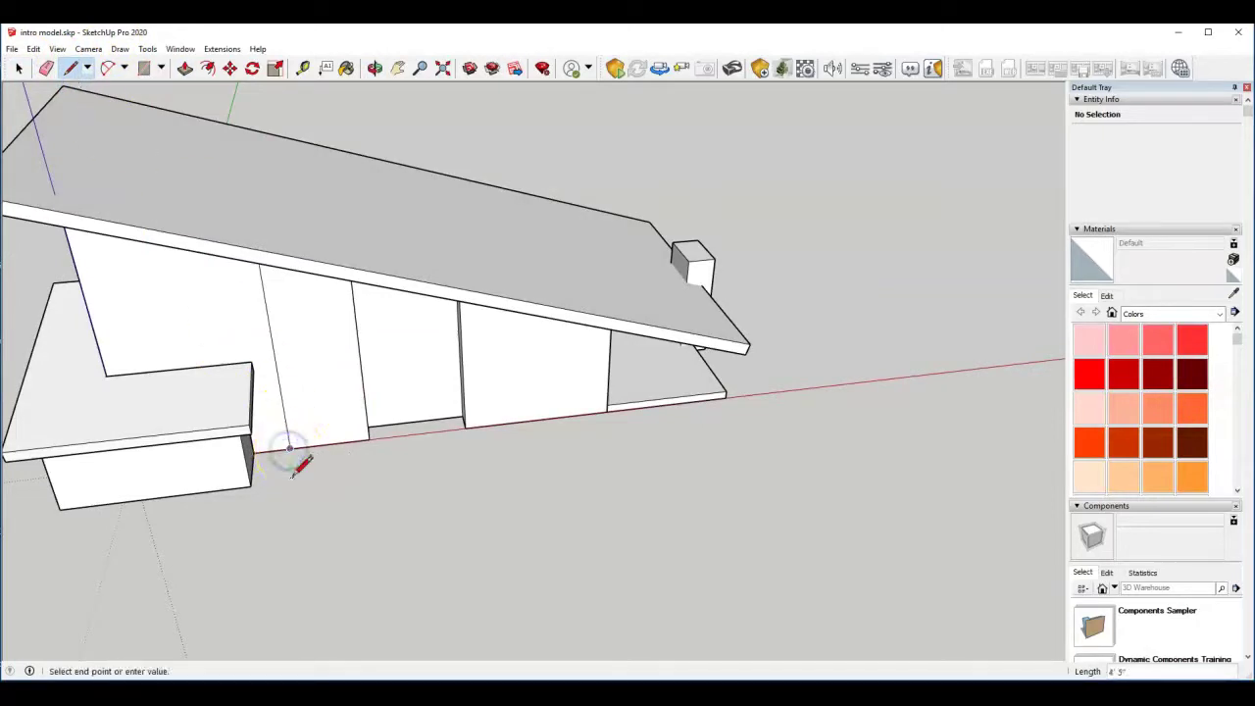
scroll(301, 465, up, 2)
click(290, 472)
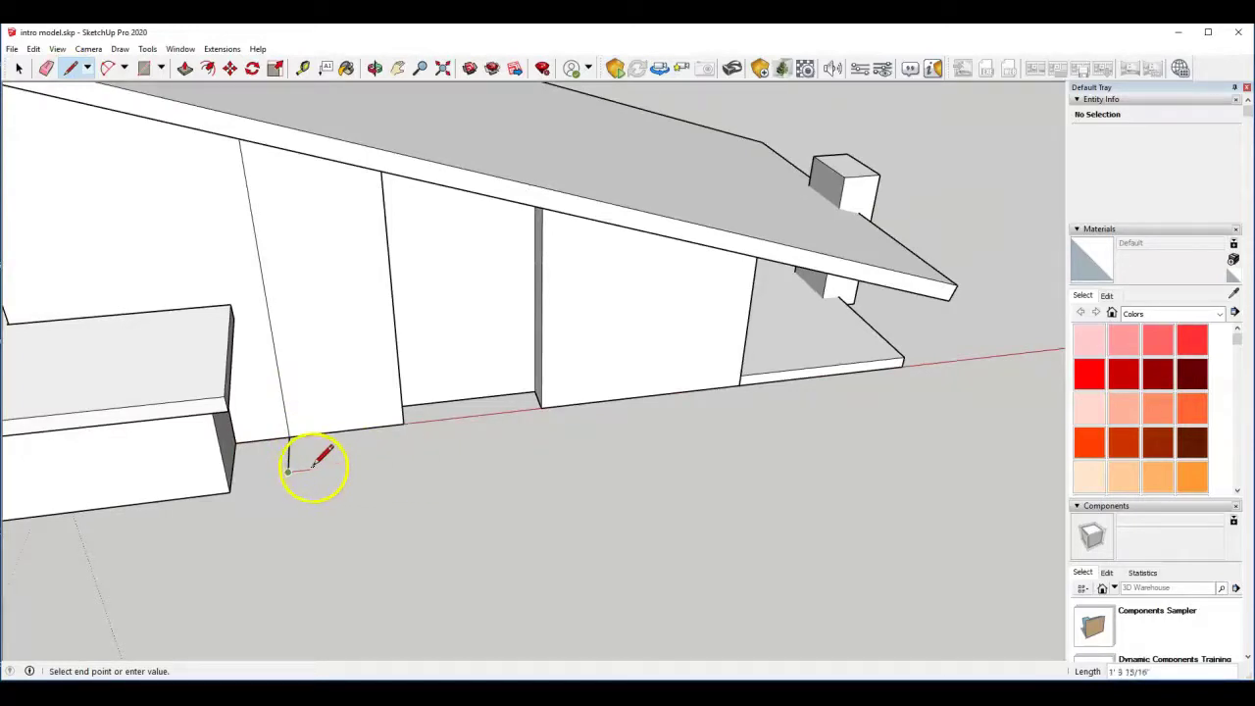
click(404, 423)
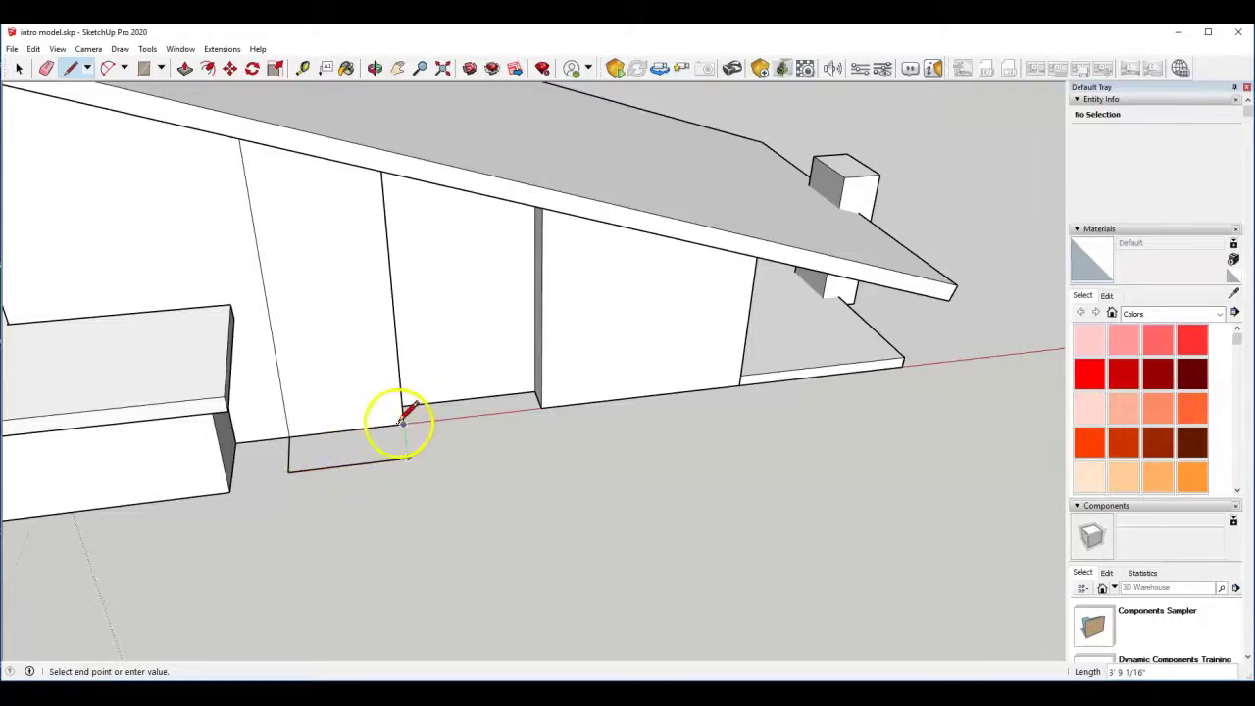
click(288, 438)
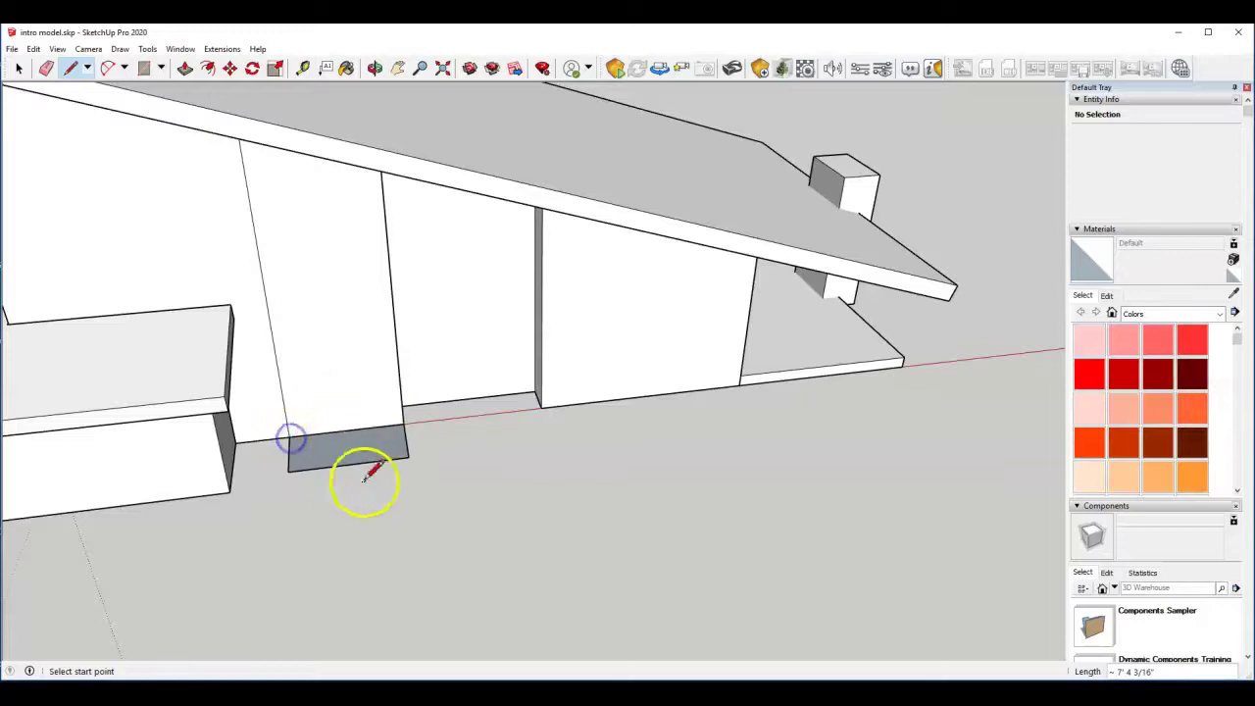
Extrude the ground rectangle upward into a column and raise its top above the sloping roof
click(183, 69)
click(337, 457)
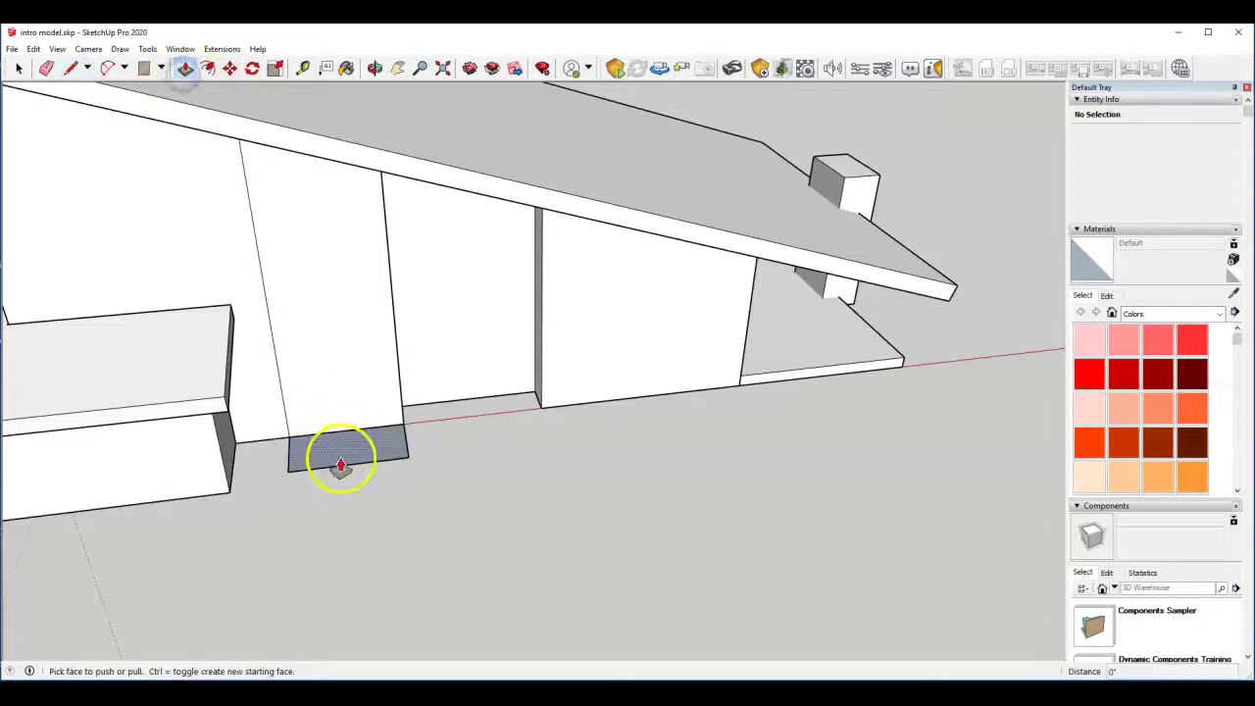
click(266, 240)
middle_drag(266, 241, 127, 286)
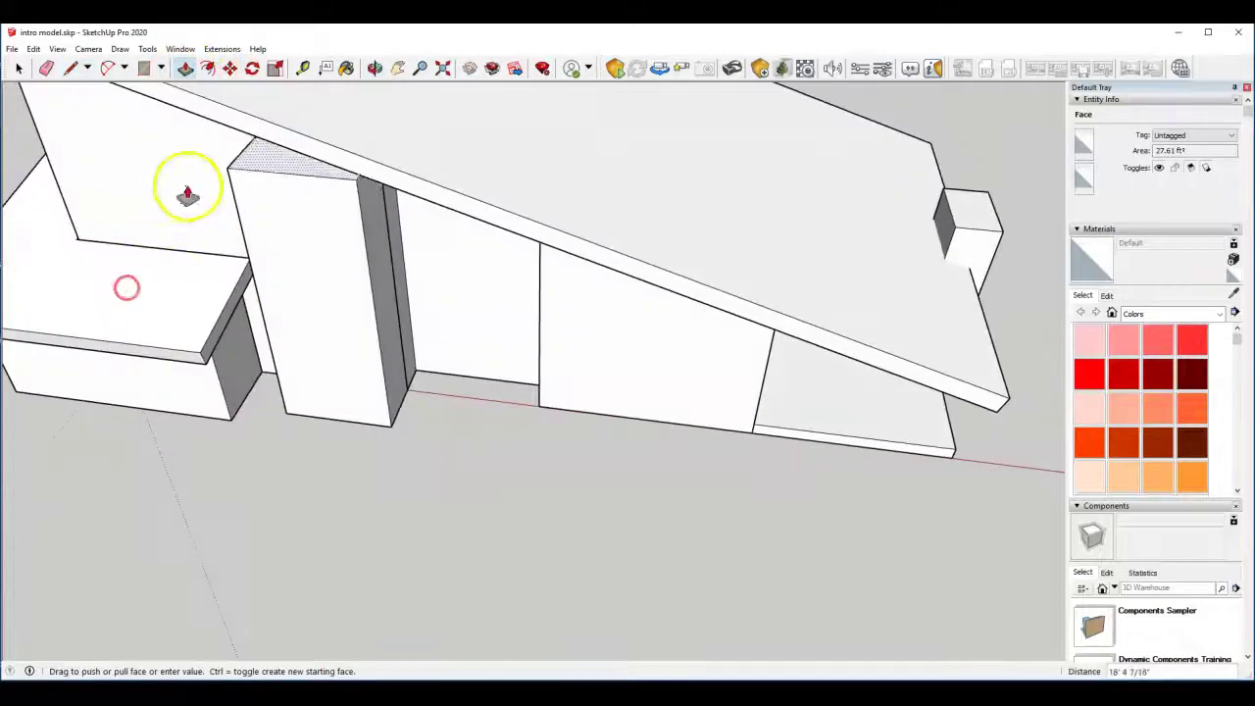
scroll(292, 211, down, 3)
click(300, 131)
middle_drag(293, 176, 524, 36)
click(248, 154)
Pull the column's back face about 2' 11 13/16" into the house through the roof
middle_drag(248, 154, 350, 308)
click(624, 266)
click(735, 281)
middle_drag(426, 333, 425, 240)
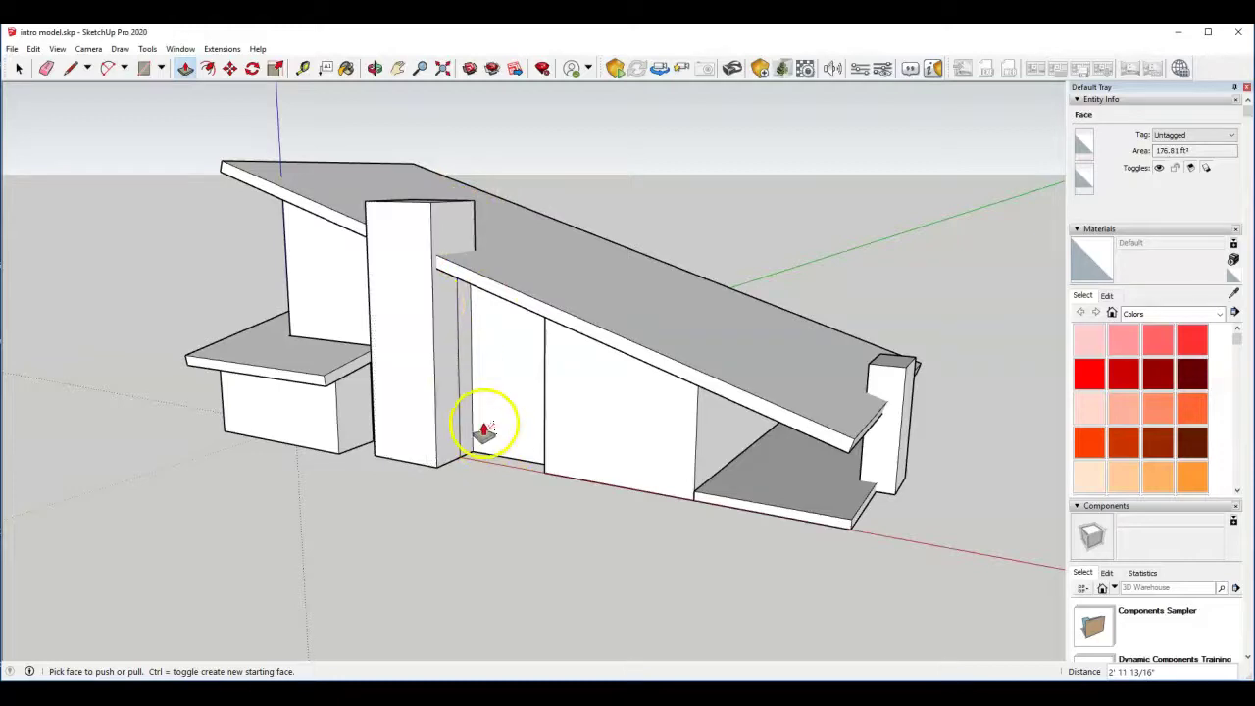
Select the whole tall column geometry, make it a group, and deselect it
middle_drag(401, 330, 582, 401)
click(18, 67)
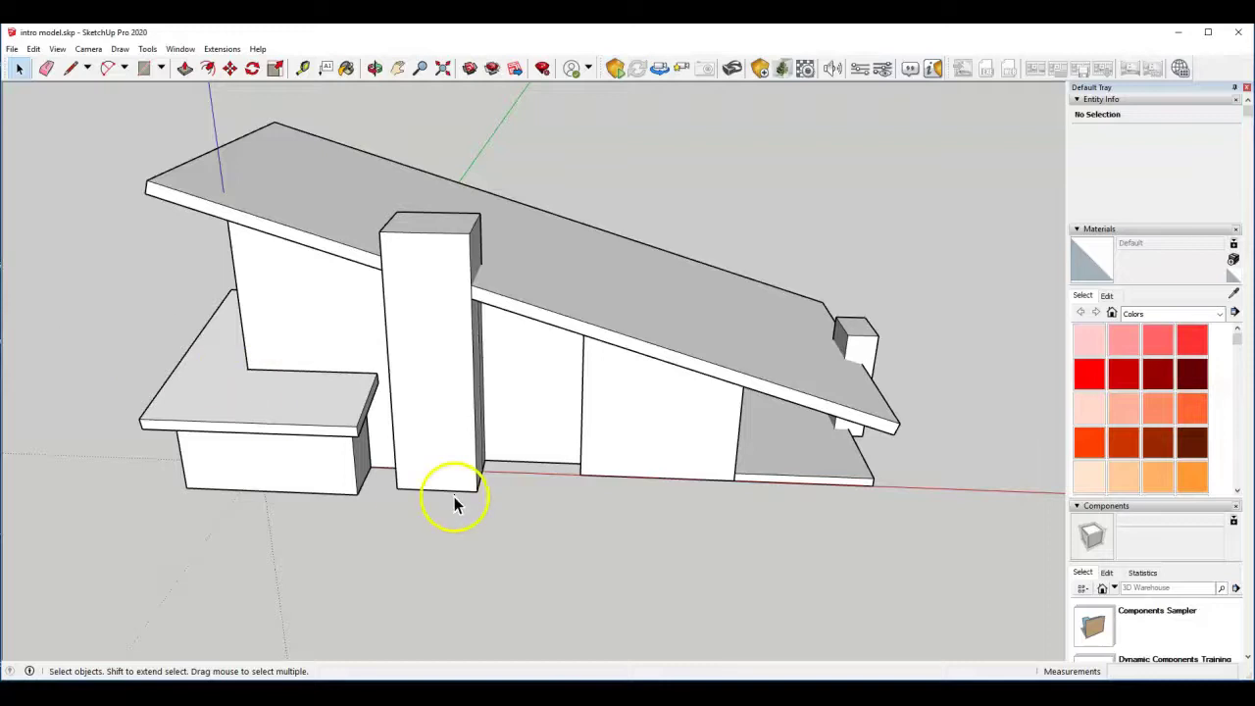
triple_click(415, 412)
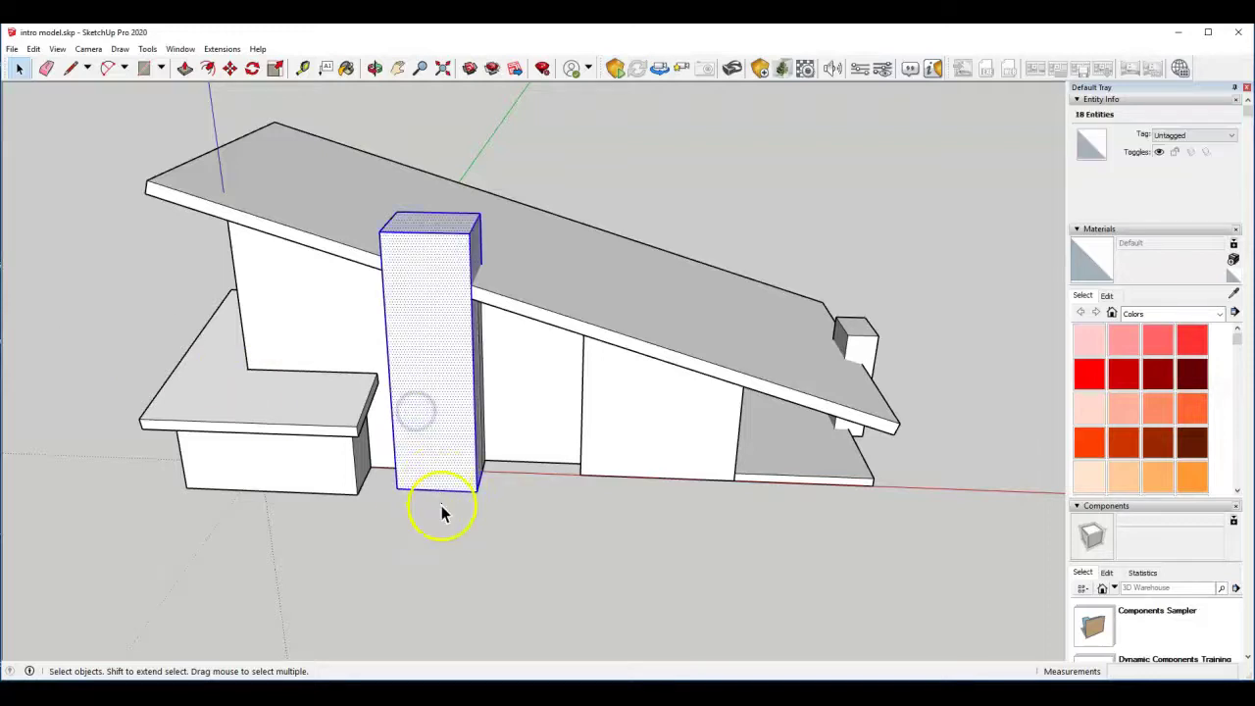
right_click(413, 345)
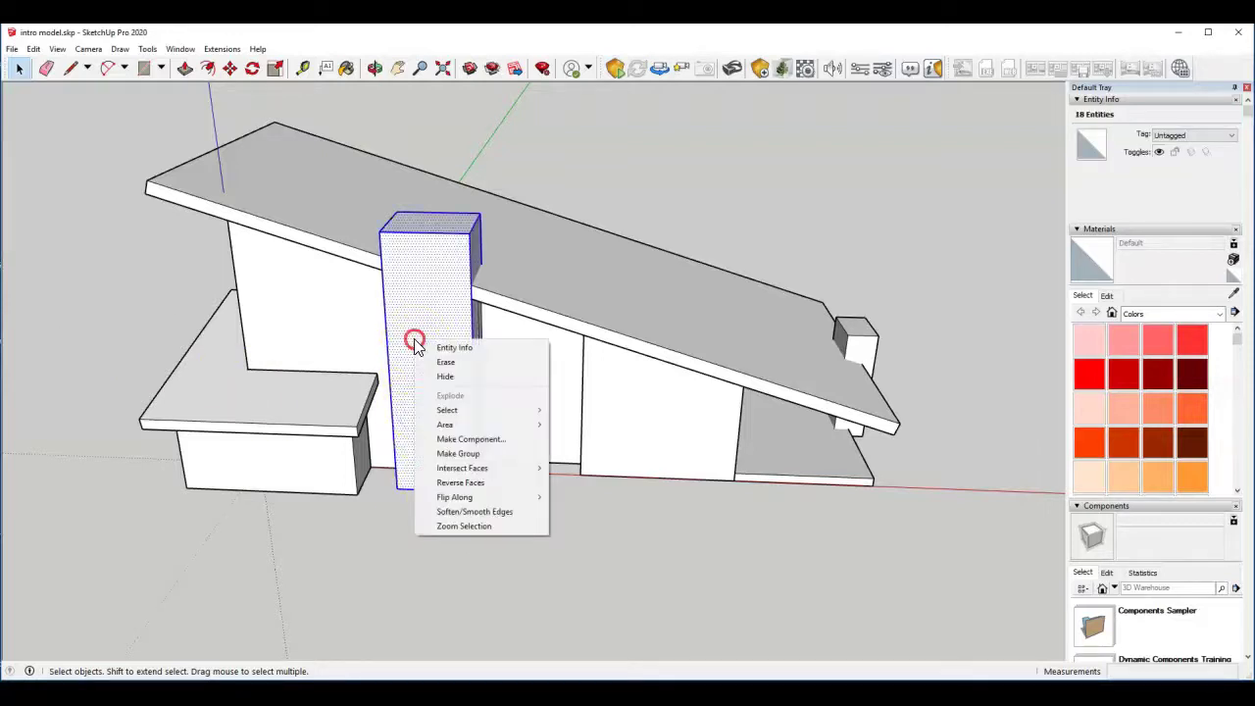
click(468, 453)
click(470, 545)
Draw a rectangle about 9' 3 3/8" by 2' 1 13/16" on the ground filling the wall recess beside the tall column
middle_drag(462, 449, 457, 415)
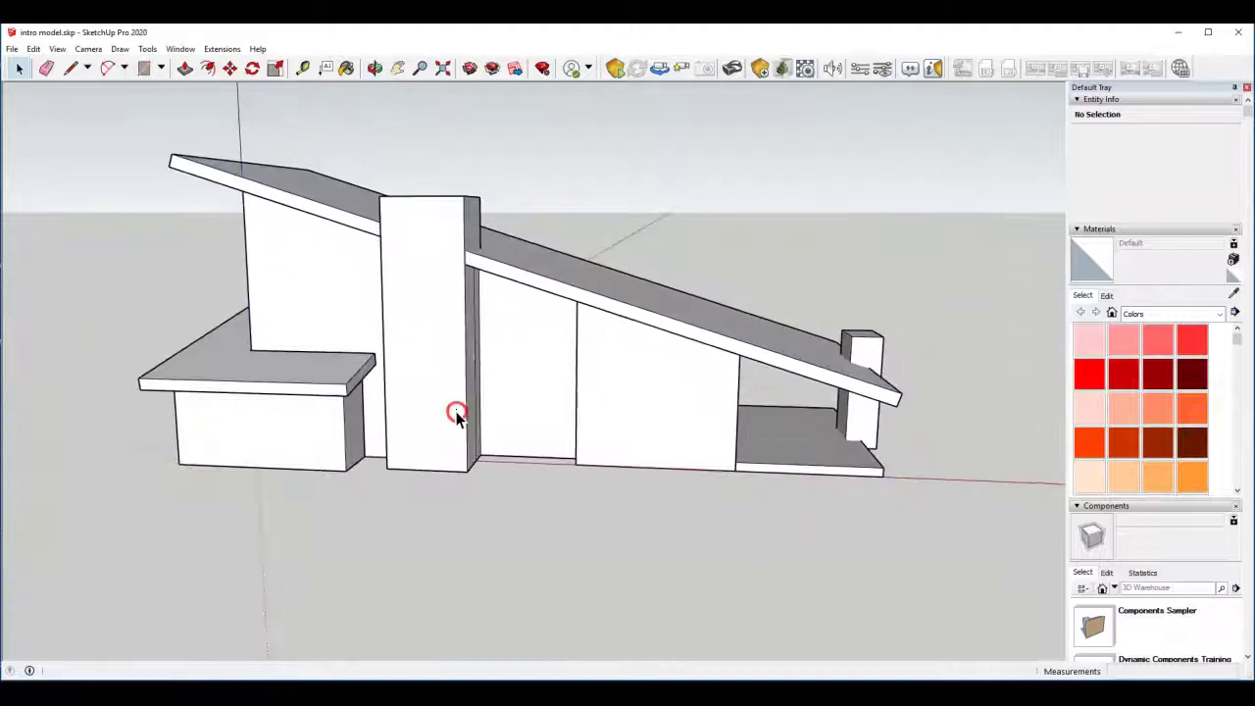
middle_drag(378, 373, 365, 476)
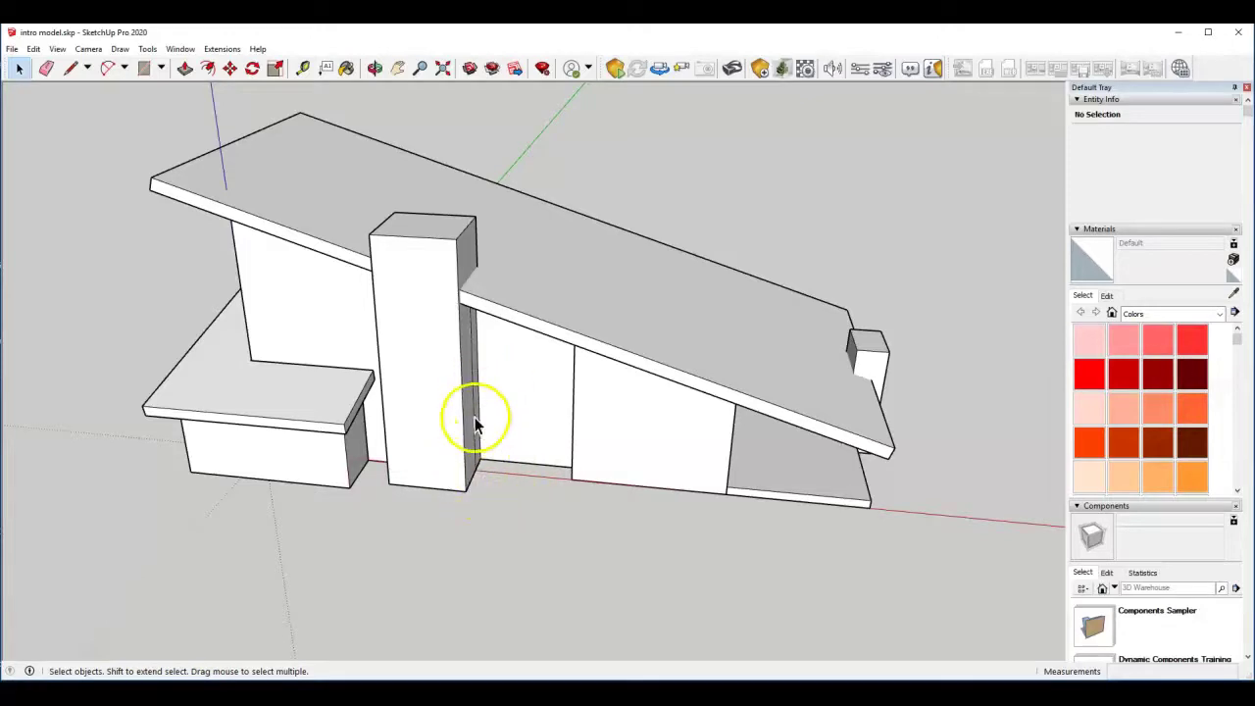
scroll(414, 422, down, 1)
middle_drag(417, 414, 465, 504)
scroll(489, 498, up, 2)
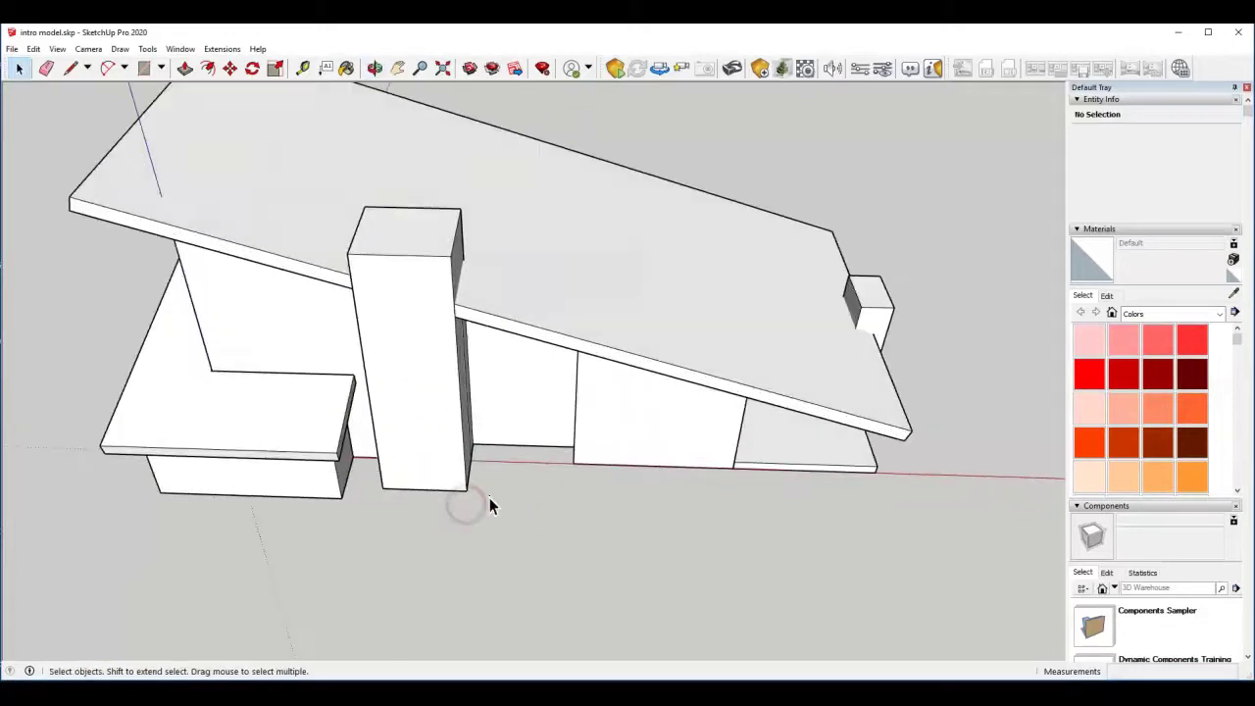
click(143, 68)
scroll(533, 448, up, 3)
middle_drag(533, 448, 446, 429)
click(422, 428)
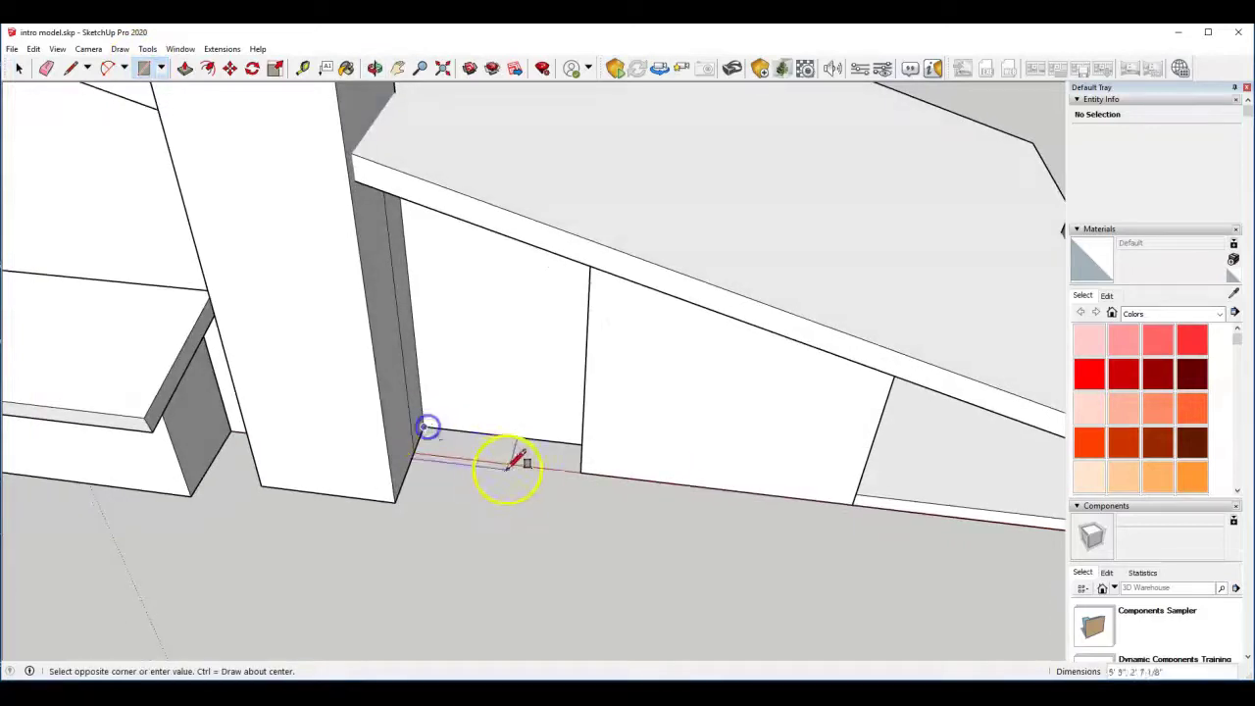
click(580, 473)
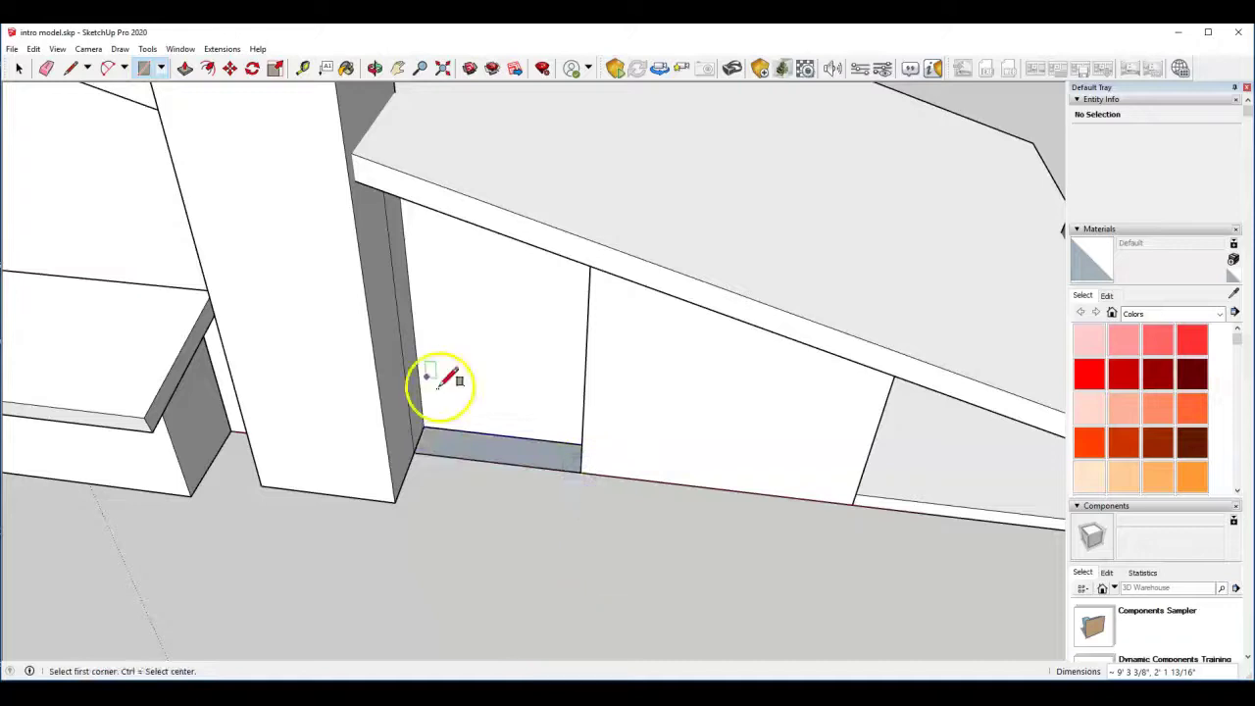
Extrude the recess rectangle 14" upward and pull the resulting slab's front face out about 5' 1"
click(184, 72)
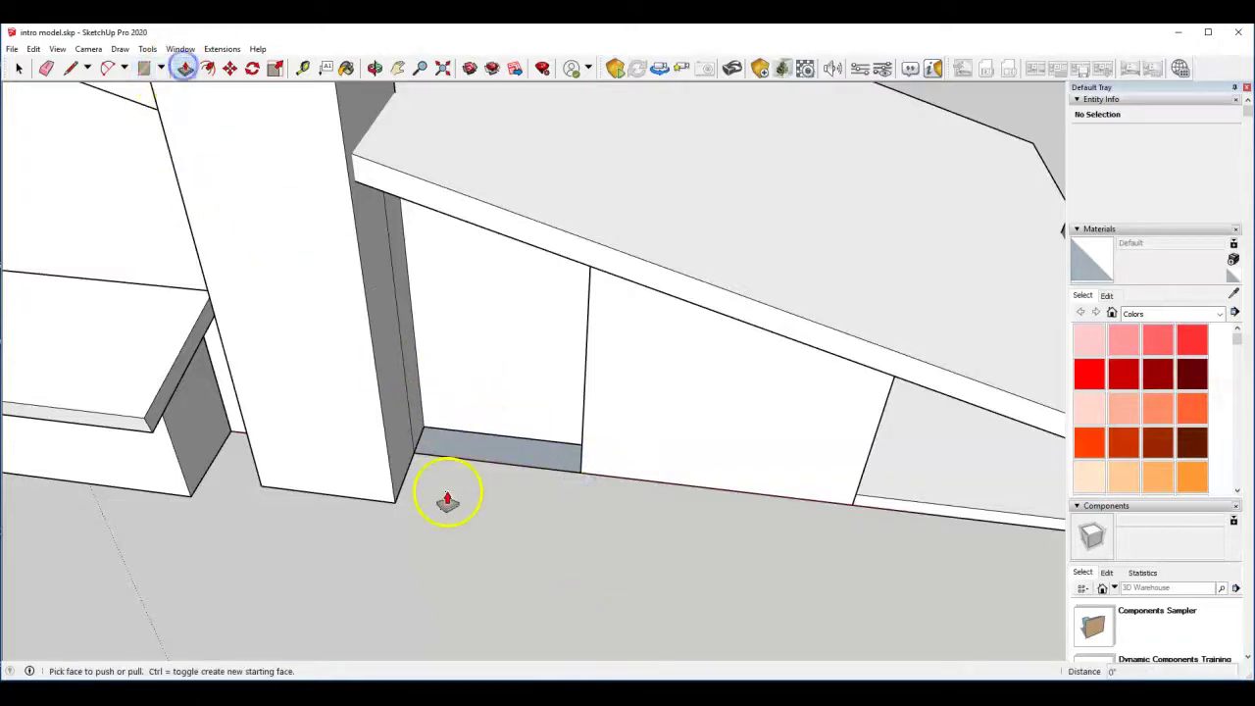
middle_drag(448, 490, 426, 394)
scroll(432, 416, up, 2)
click(429, 437)
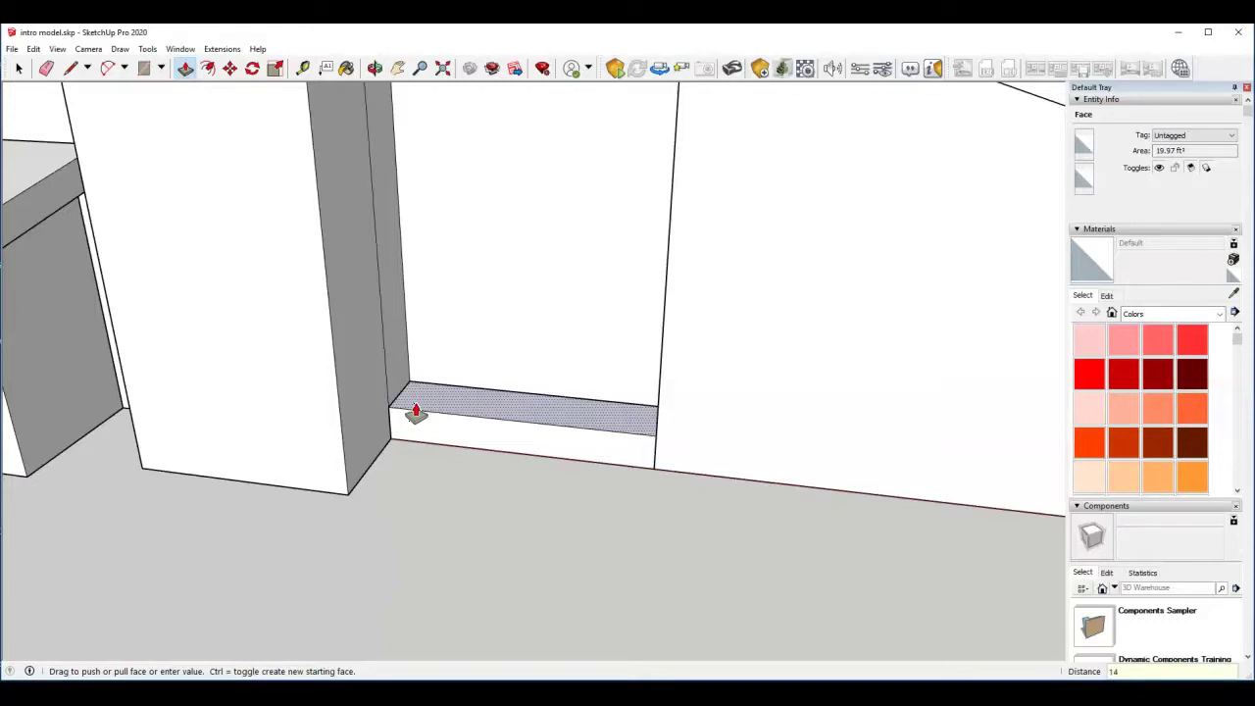
key(Return)
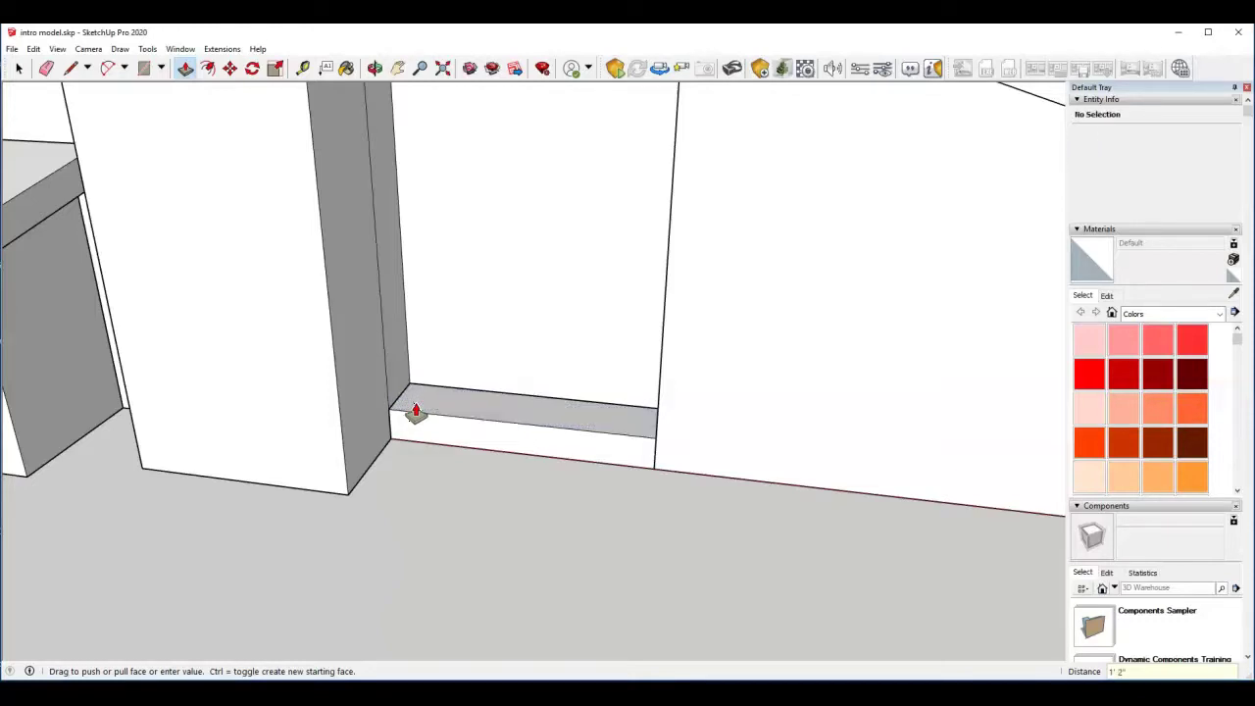
click(418, 416)
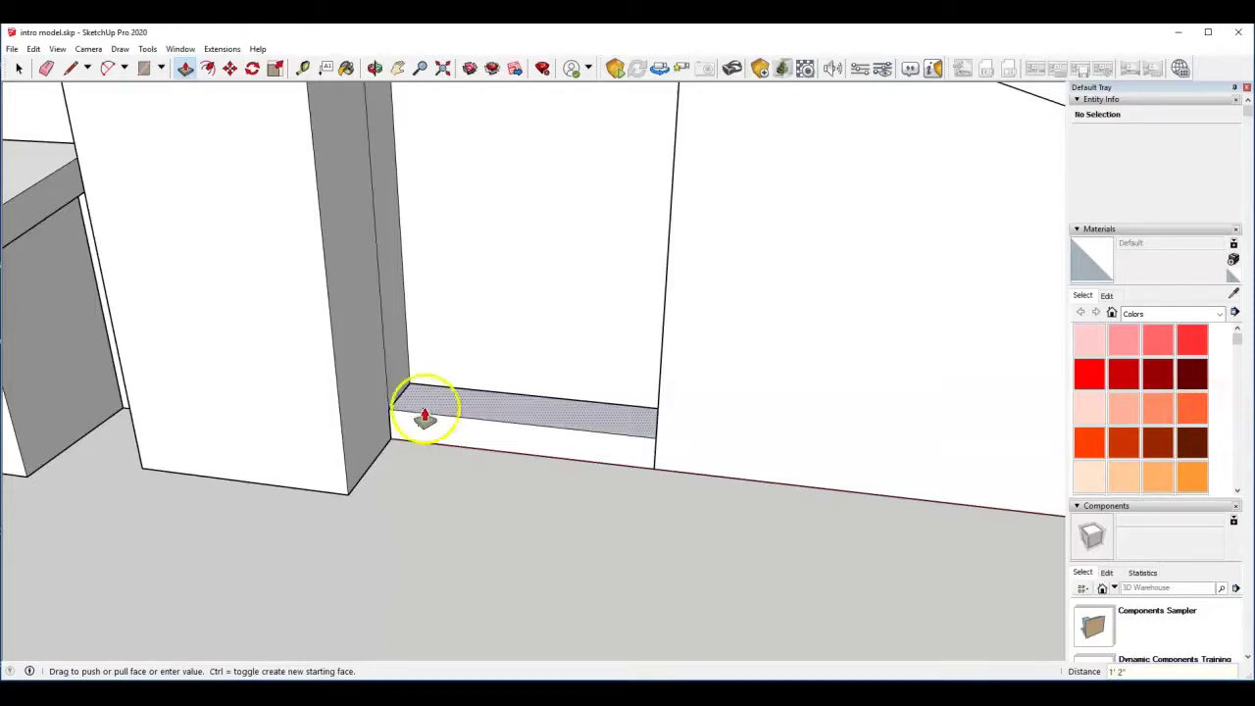
drag(431, 431, 26, 470)
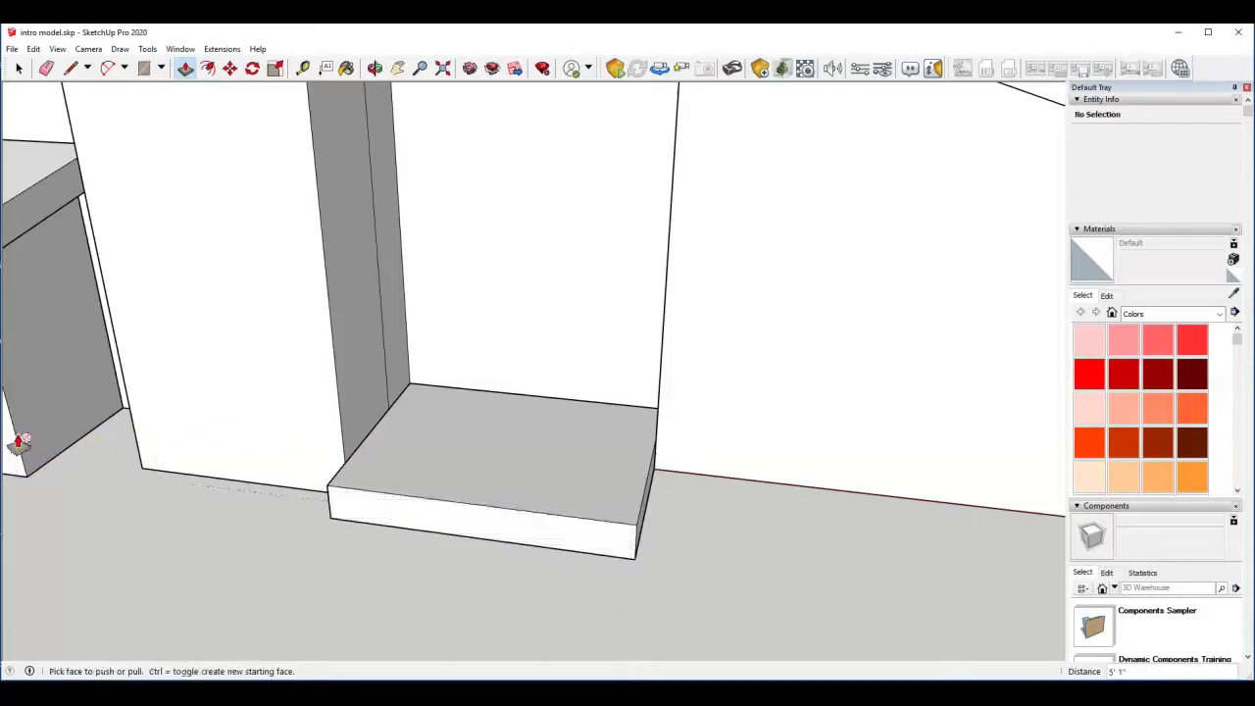
Pull the slab's end face opposite the column outward about 1' 2 1/16" along the wall
middle_drag(549, 486, 637, 525)
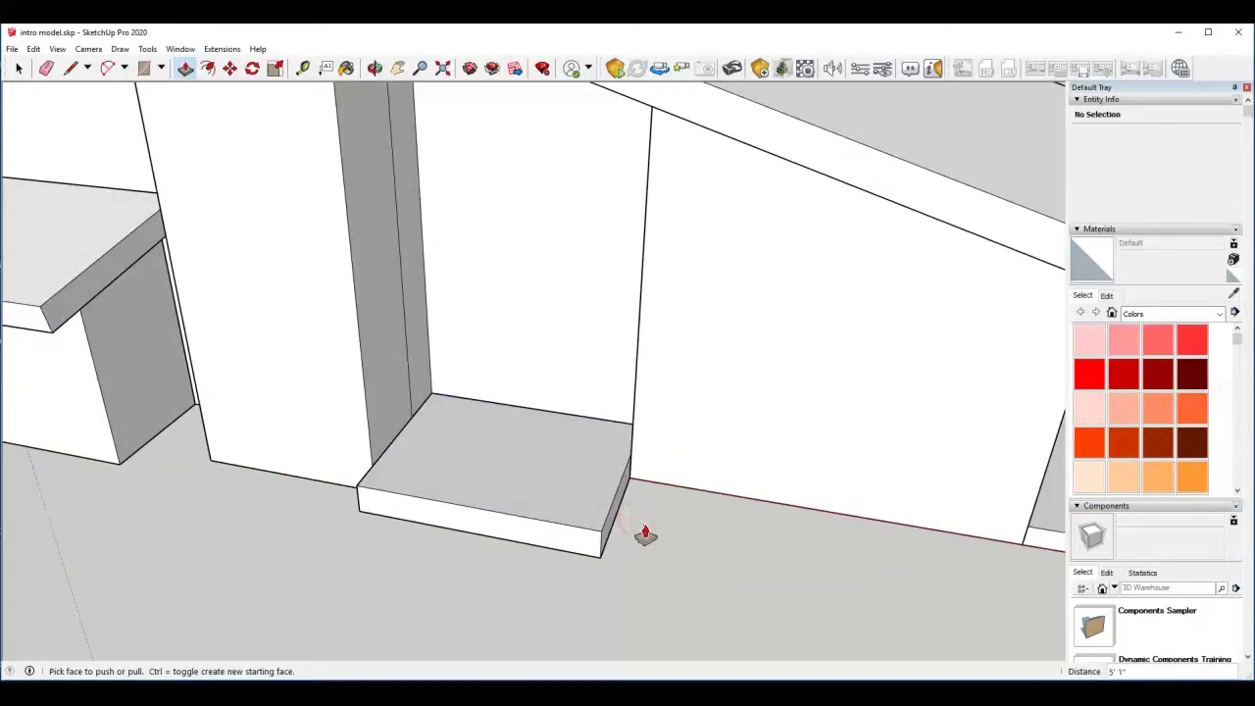
scroll(616, 527, up, 2)
click(608, 520)
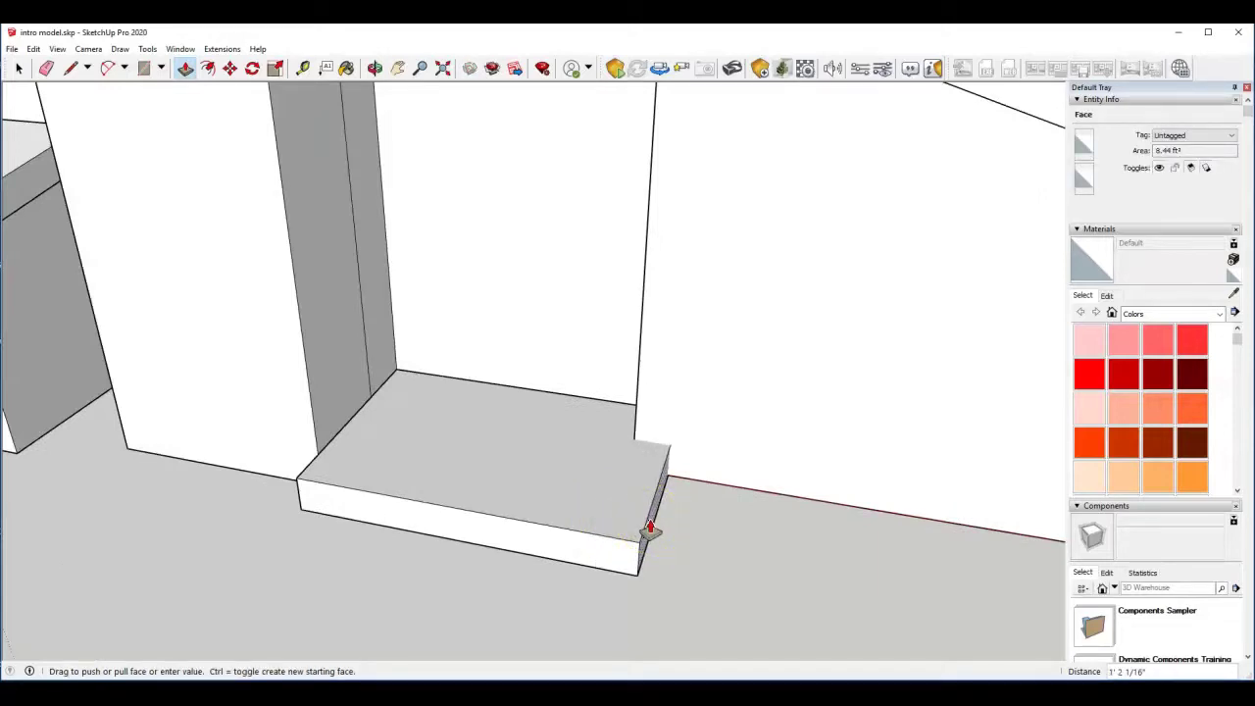
click(650, 520)
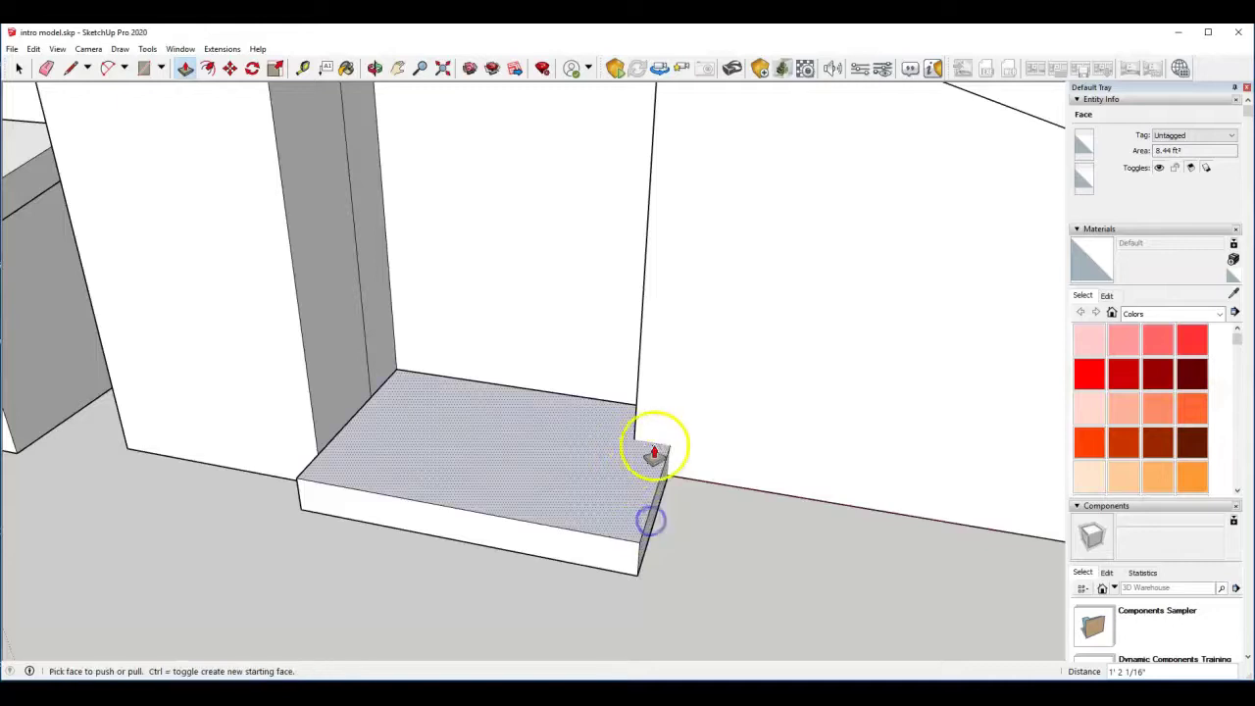
Extend the slab's front face beyond the column and pull its column-side end about 1' 3 13/16" across the column's front
middle_drag(355, 447, 401, 471)
click(622, 533)
click(582, 545)
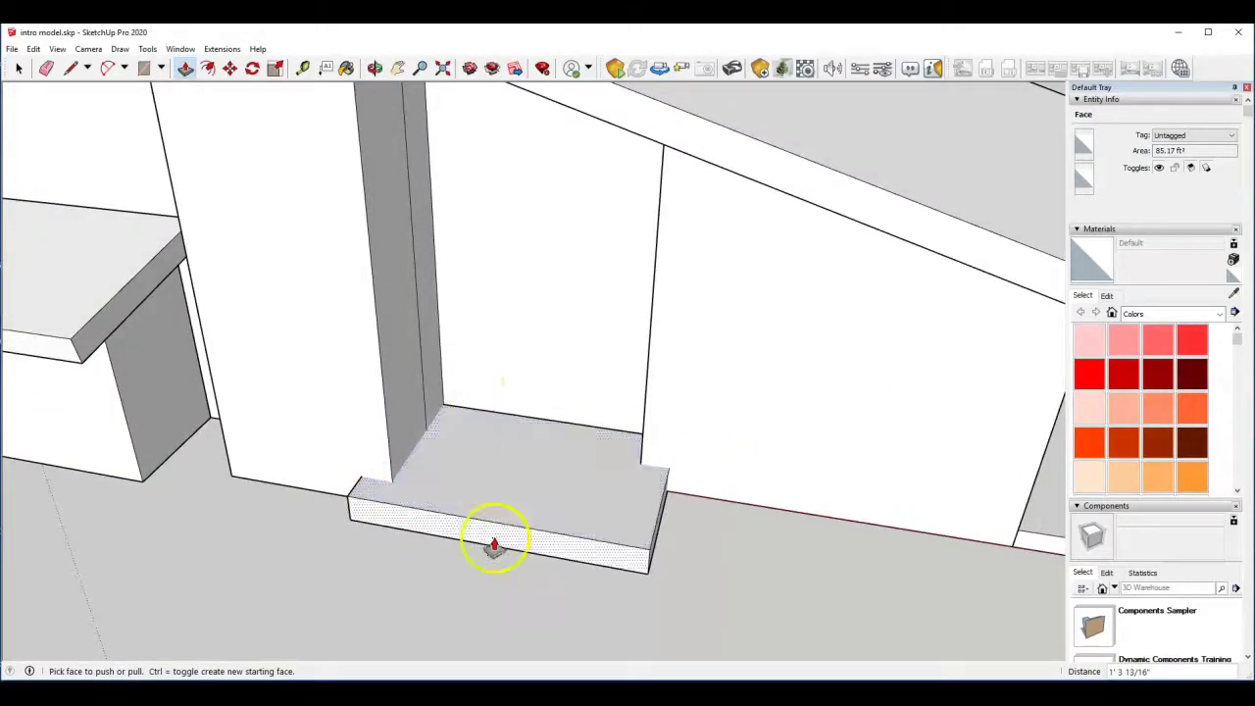
Draw edges at mid-height around the entry slab's front and both end faces, dividing its thickness into two 7" bands
middle_drag(460, 469, 524, 471)
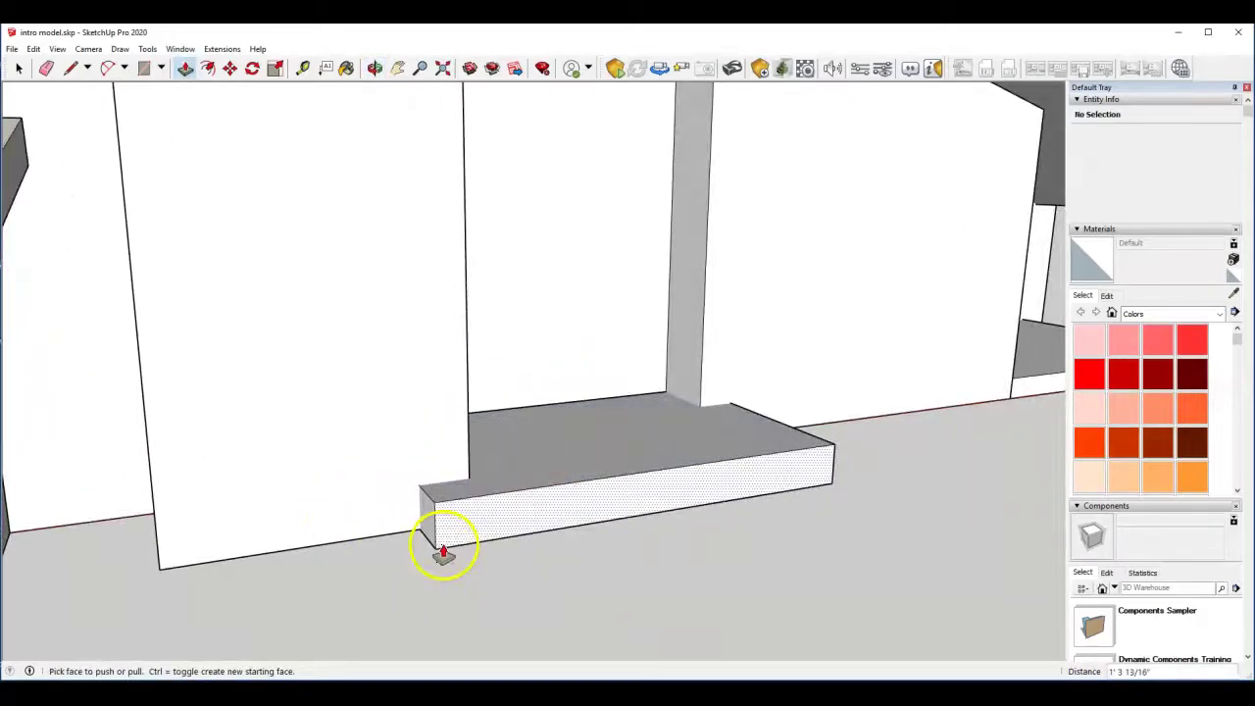
middle_drag(440, 547, 515, 520)
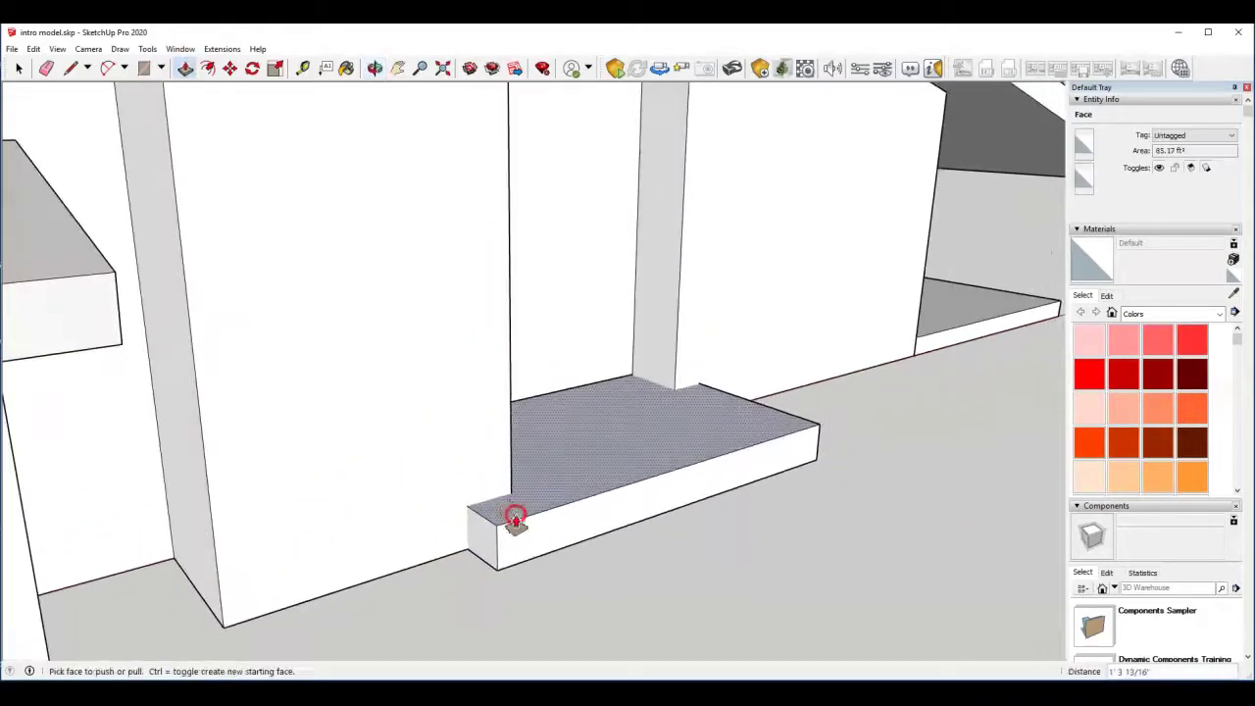
click(71, 68)
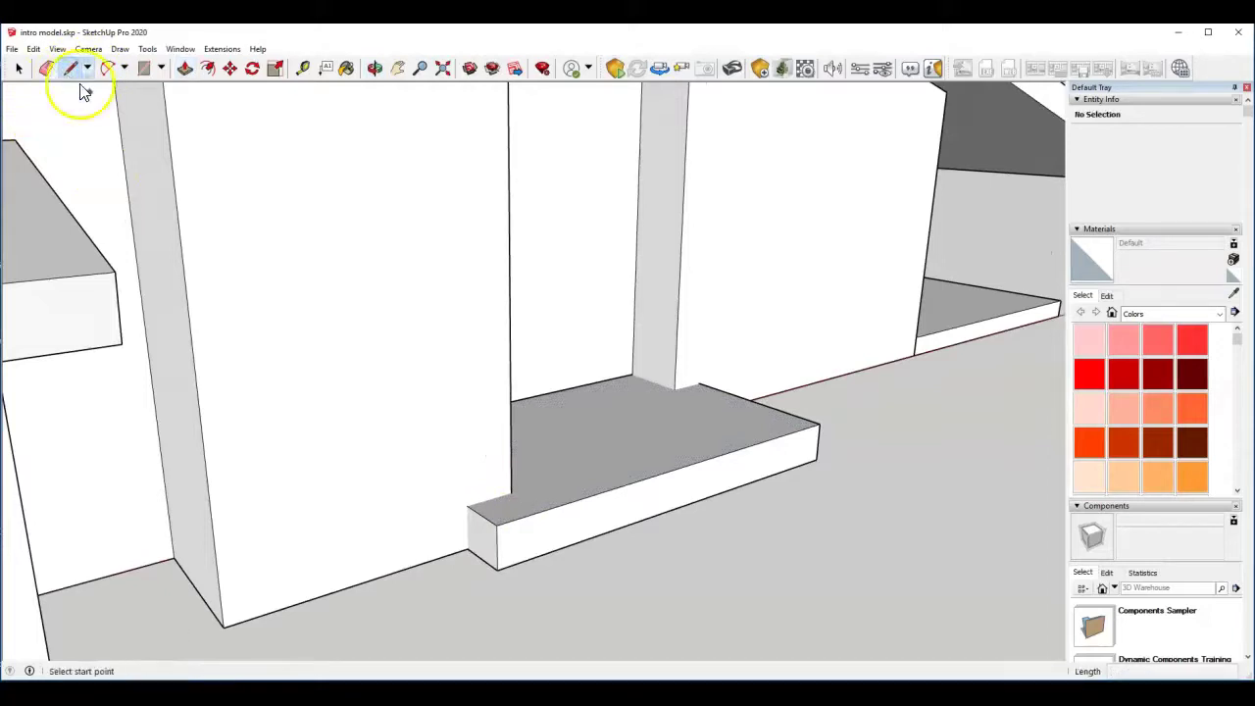
click(497, 548)
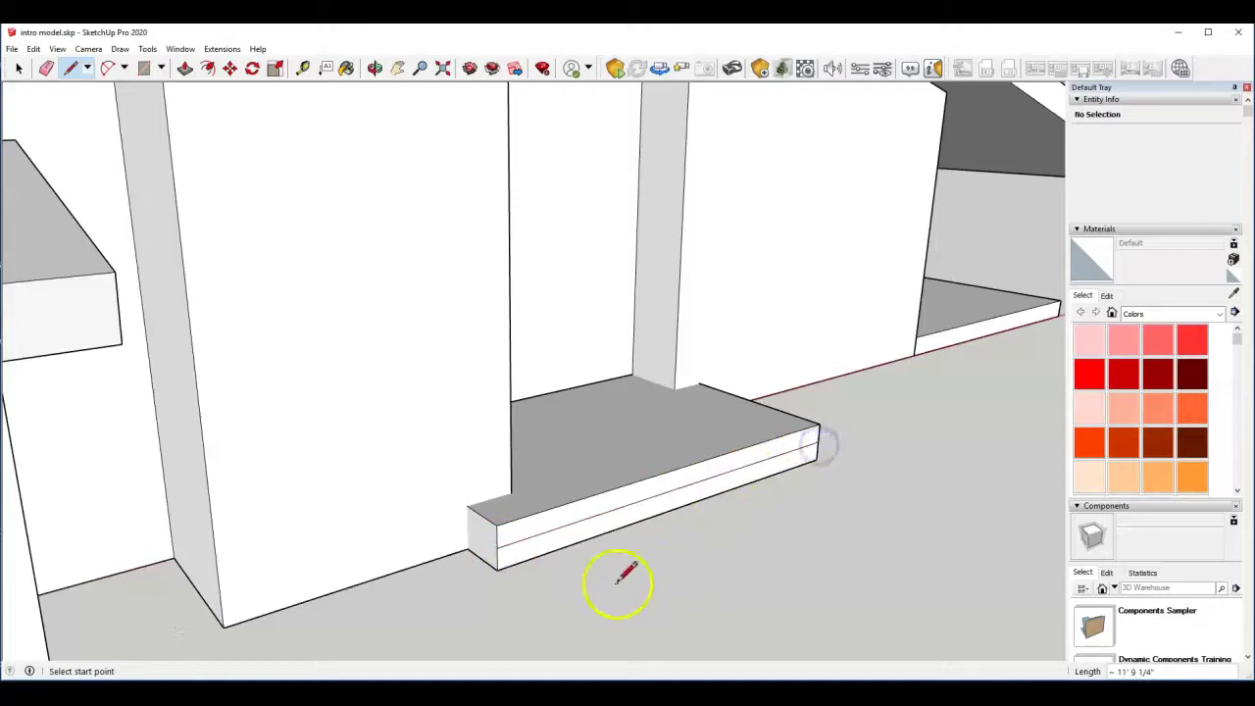
click(468, 530)
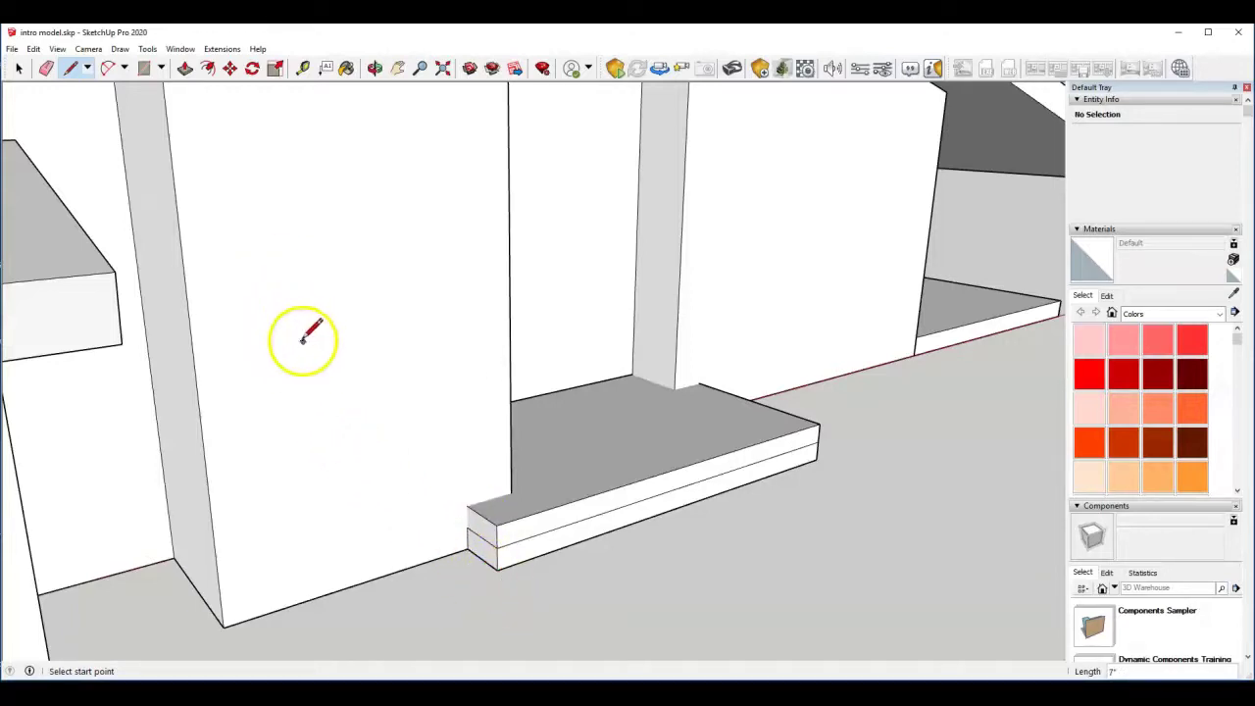
middle_drag(776, 476, 219, 504)
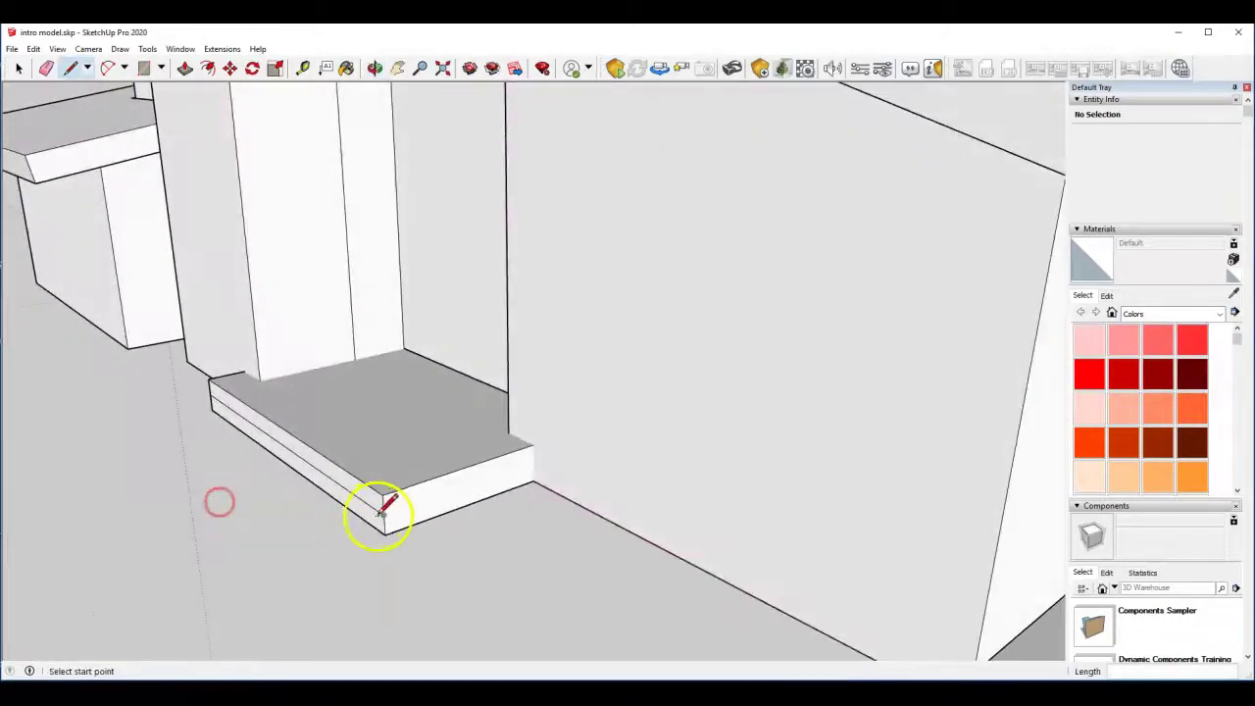
click(533, 481)
middle_drag(351, 537, 507, 463)
Push/Pull the lower band's end face opposite the column and its front face outward 12" each
click(185, 68)
click(566, 489)
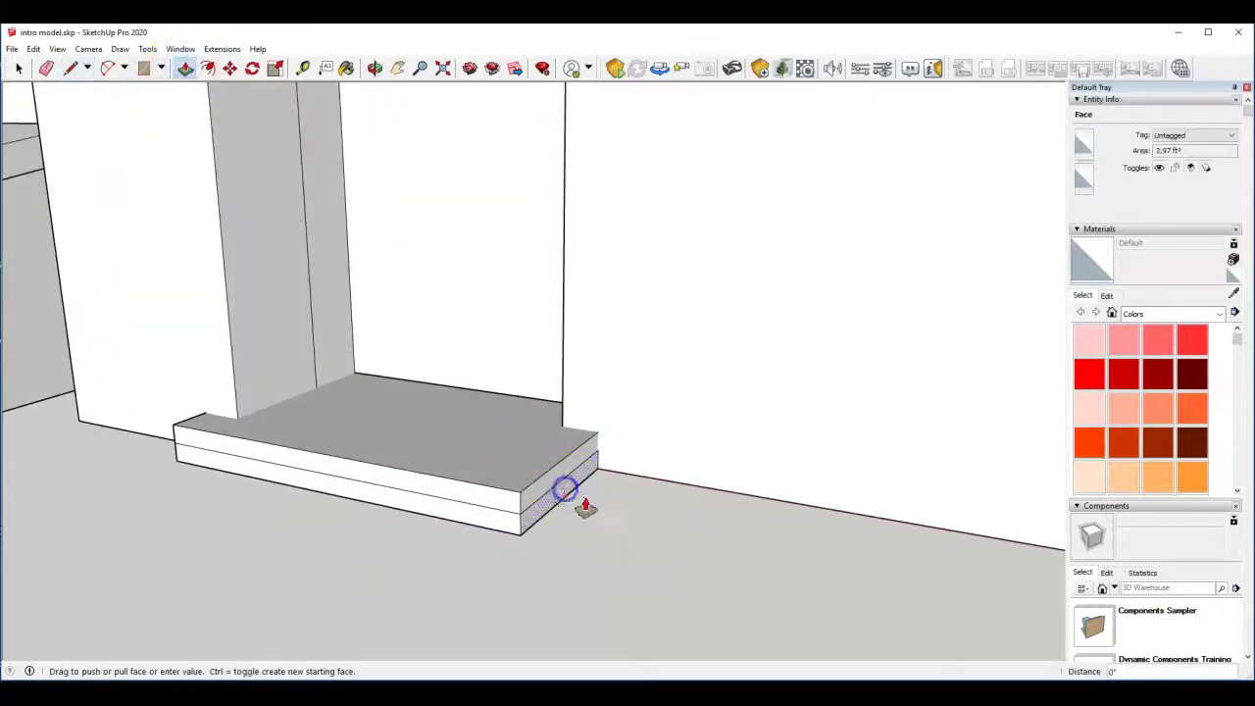
click(603, 509)
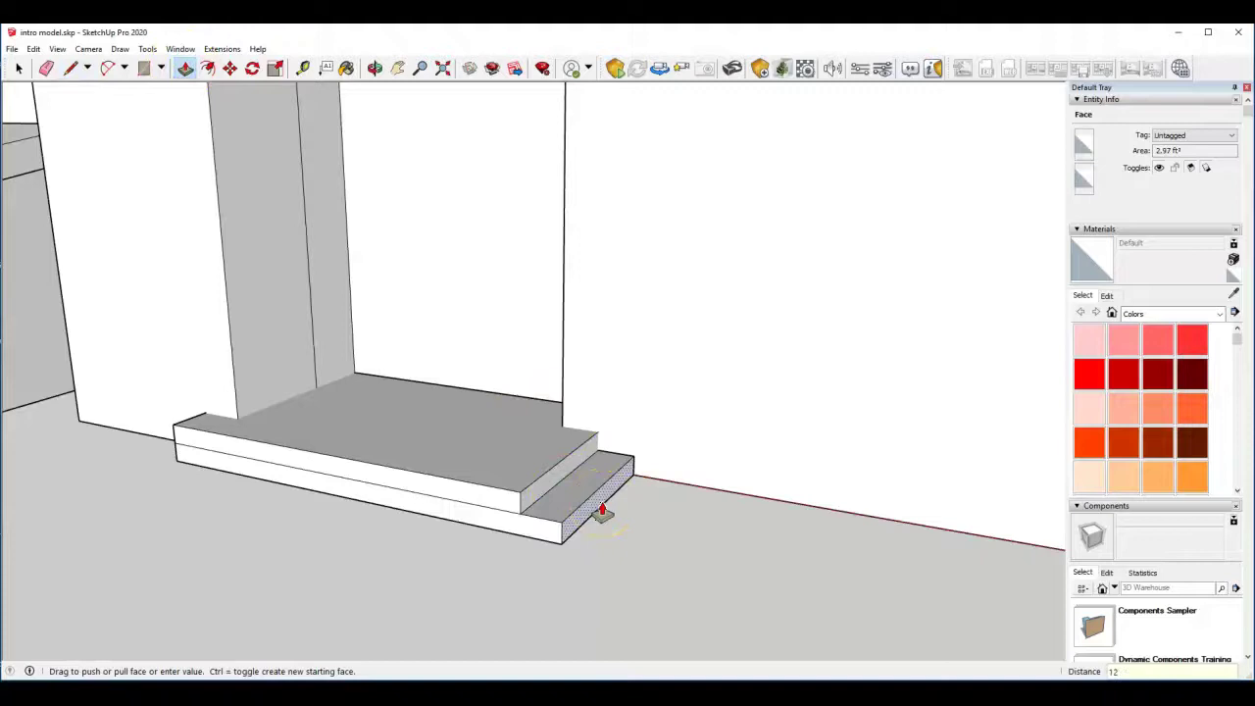
key(Return)
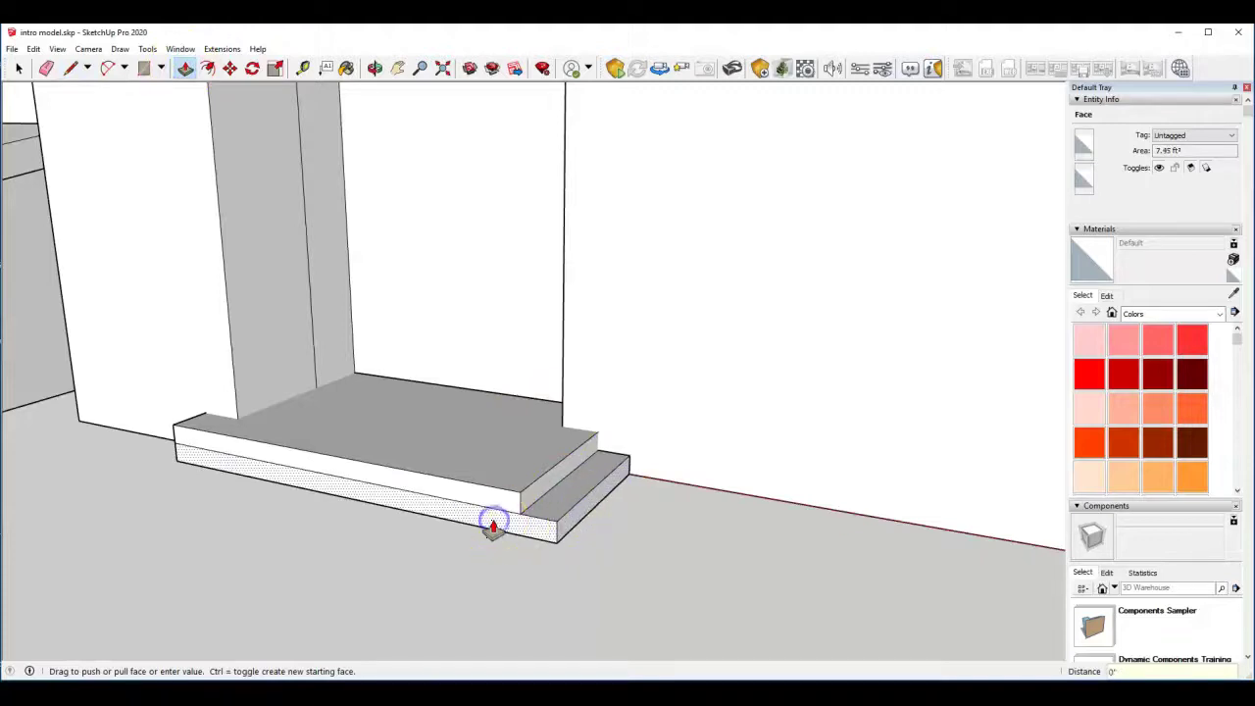
text(12)
key(Return)
Pull the lower band's column-side end face outward 12" across the column's front
middle_drag(290, 464, 984, 442)
middle_drag(773, 447, 517, 409)
middle_drag(847, 392, 353, 381)
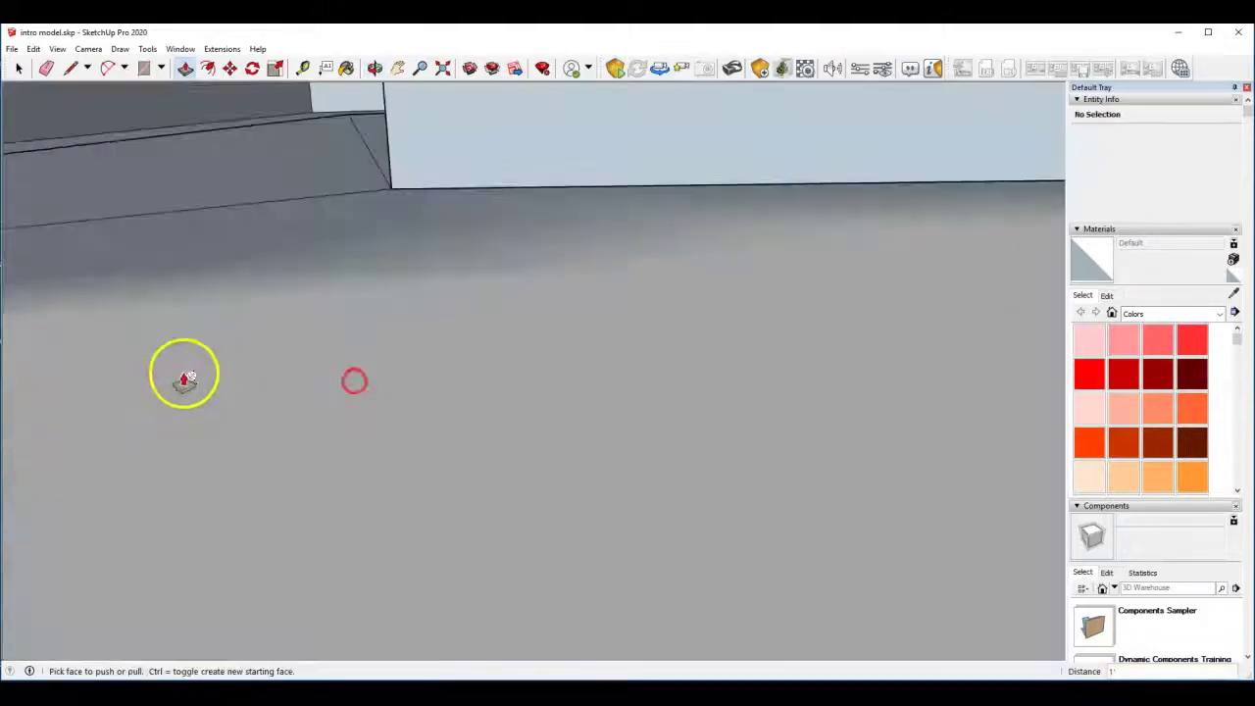
scroll(178, 400, down, 5)
scroll(182, 410, down, 10)
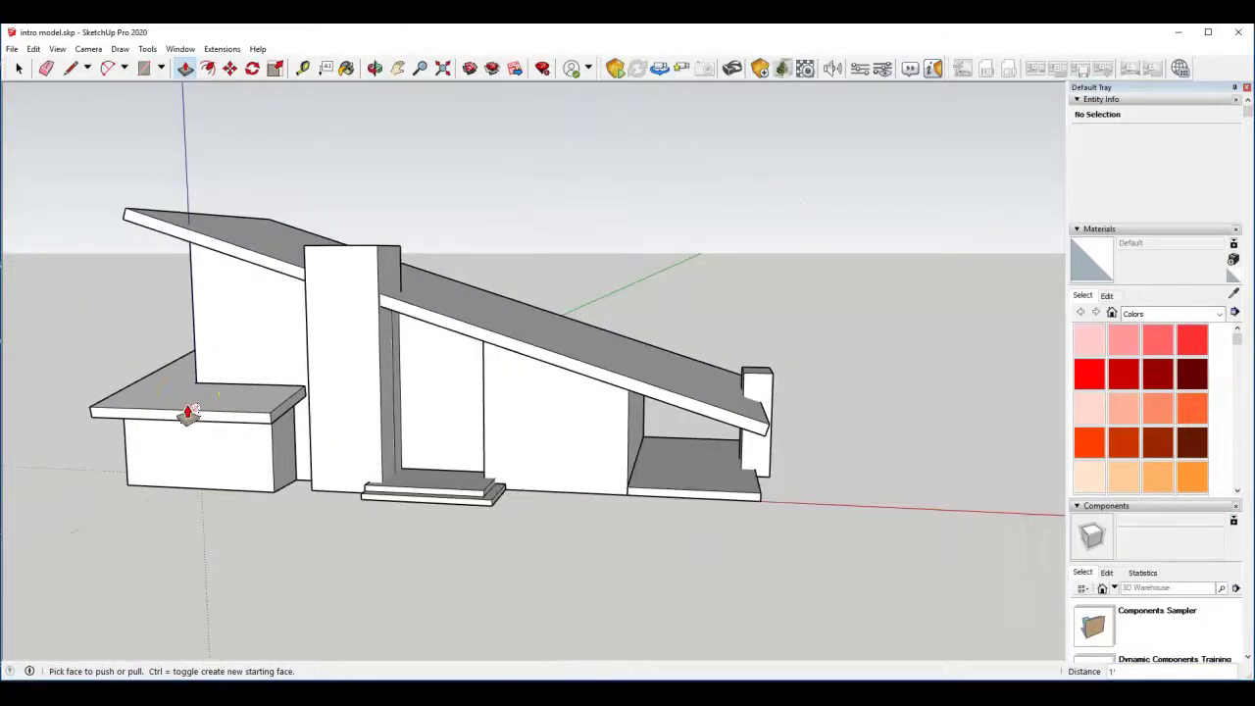
middle_drag(344, 494, 646, 528)
scroll(492, 545, up, 8)
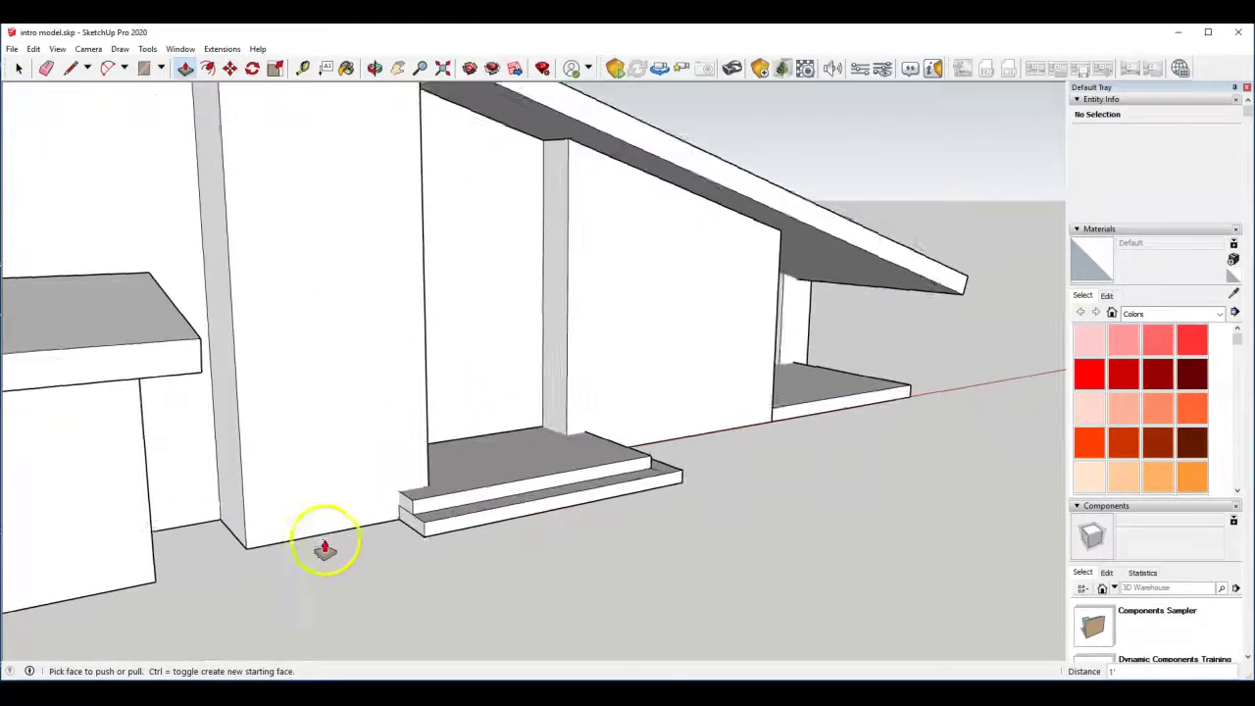
click(446, 514)
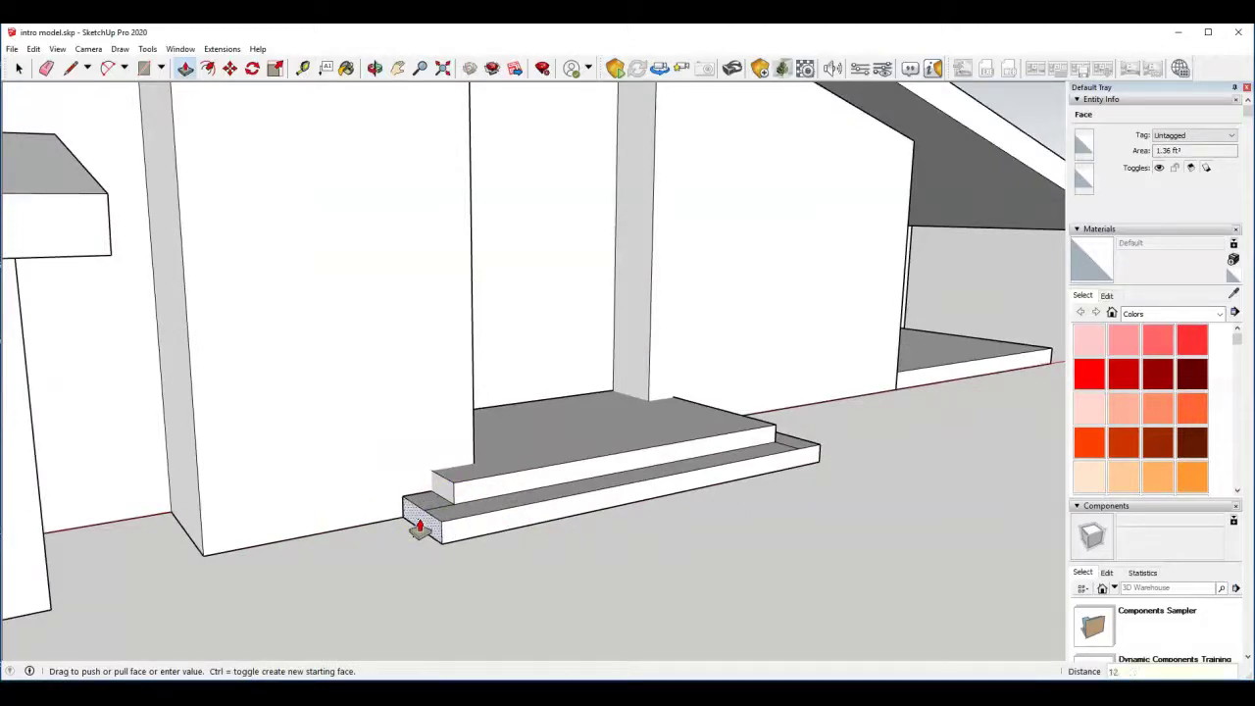
Delete the leftover dividing edges at both front corners of the lower step's top face
middle_drag(463, 487, 319, 557)
scroll(377, 524, down, 2)
mouse_move(553, 461)
middle_down()
mouse_move(434, 516)
mouse_move(323, 441)
mouse_move(533, 441)
mouse_move(544, 464)
mouse_move(249, 328)
mouse_move(347, 249)
mouse_move(521, 426)
mouse_move(585, 455)
middle_up()
scroll(366, 510, up, 2)
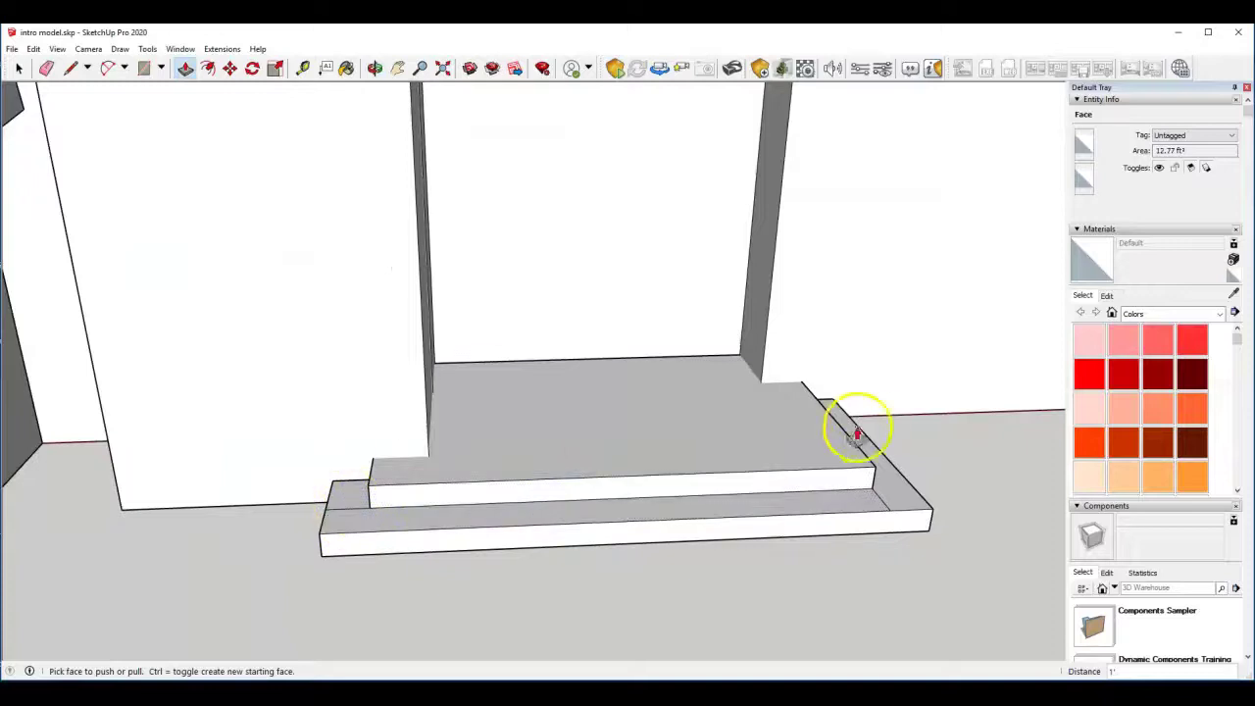
click(72, 68)
click(18, 68)
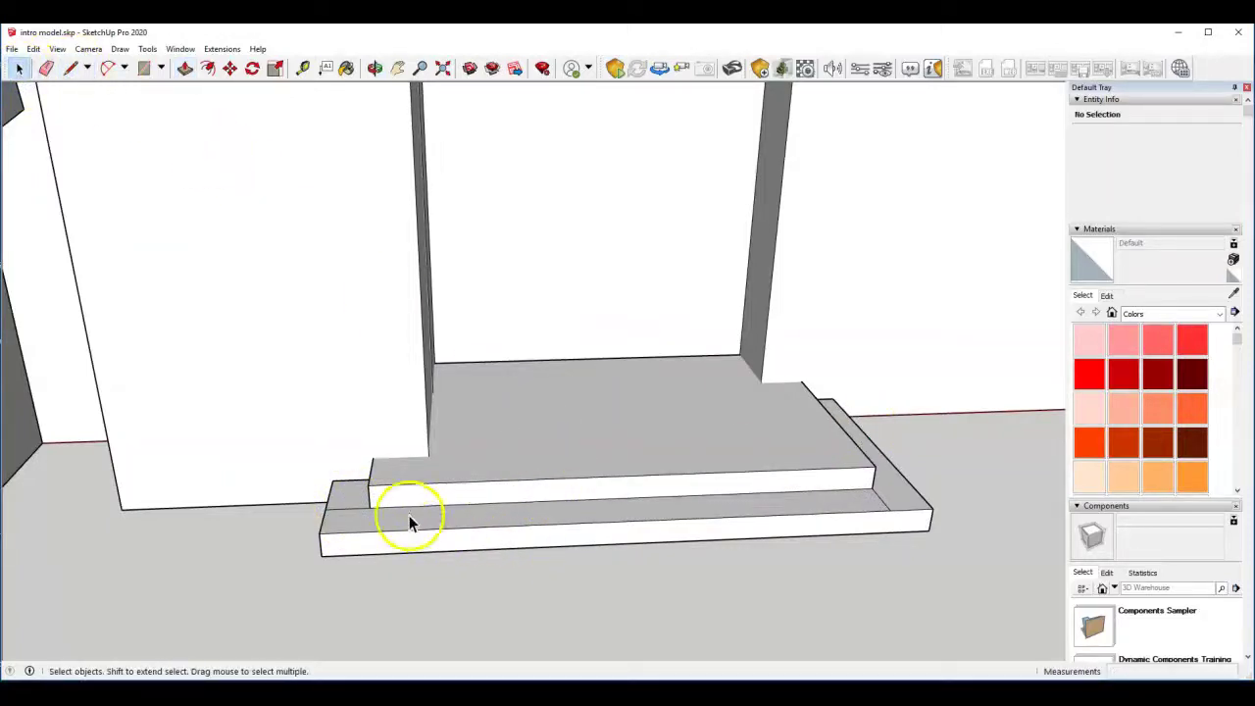
click(344, 517)
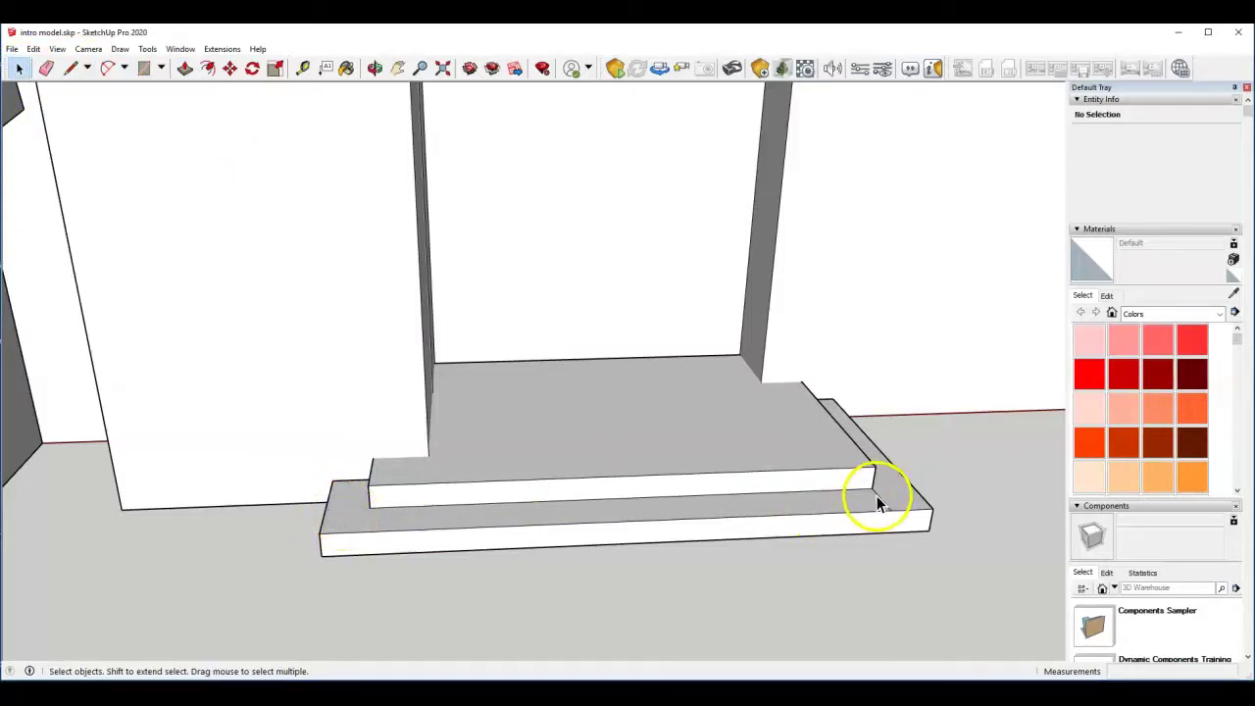
Draw the upper step's missing edges at the end opposite the column: the 7" vertical against the wall and the top edge to the recess corner
middle_drag(849, 529, 719, 524)
scroll(809, 423, up, 2)
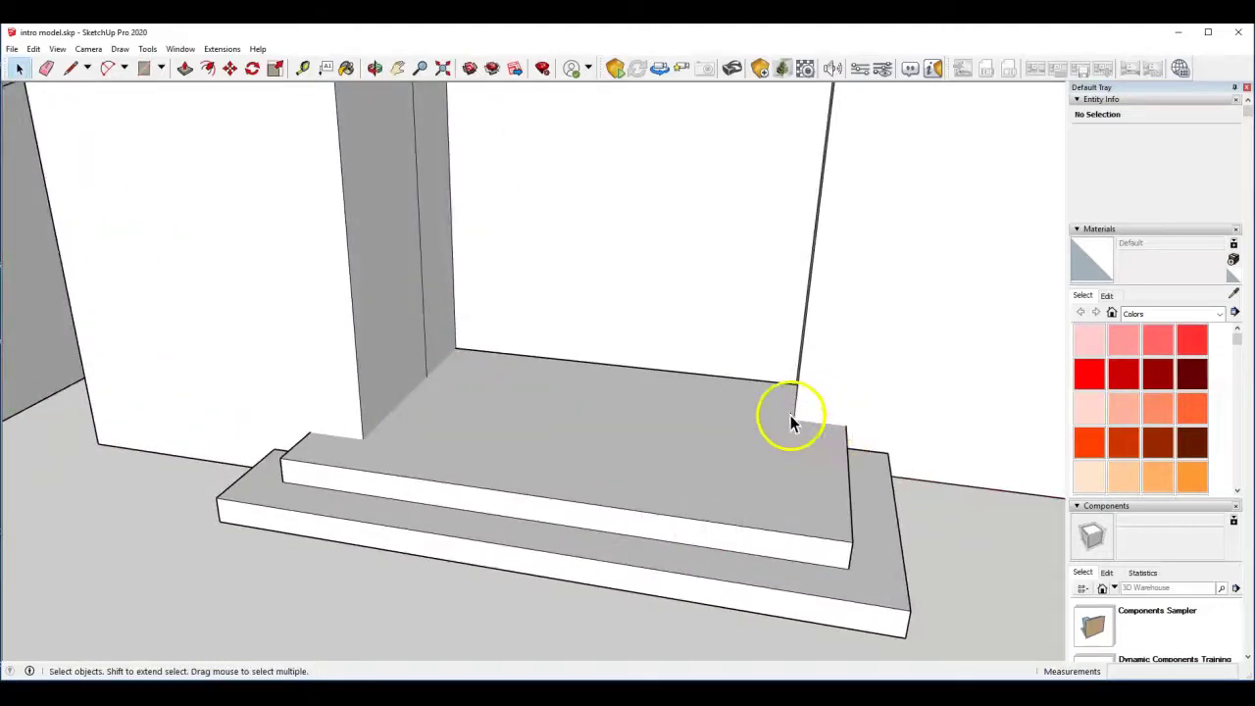
middle_drag(802, 418, 869, 457)
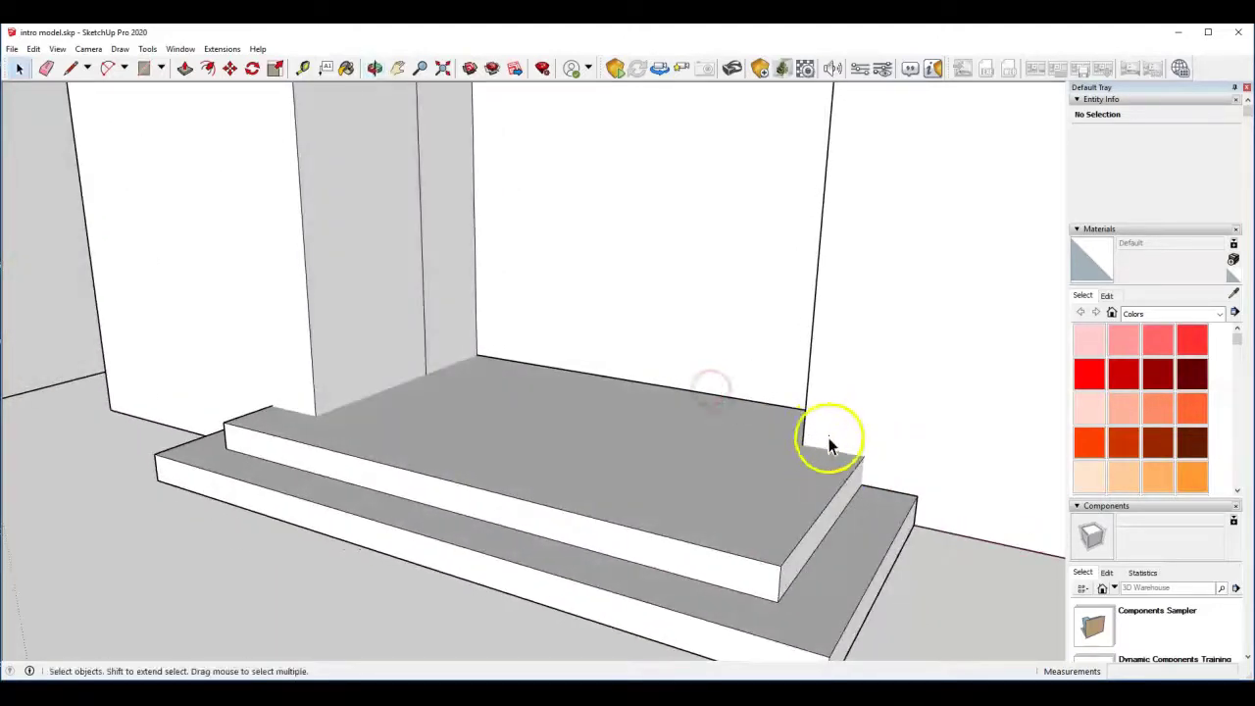
click(71, 68)
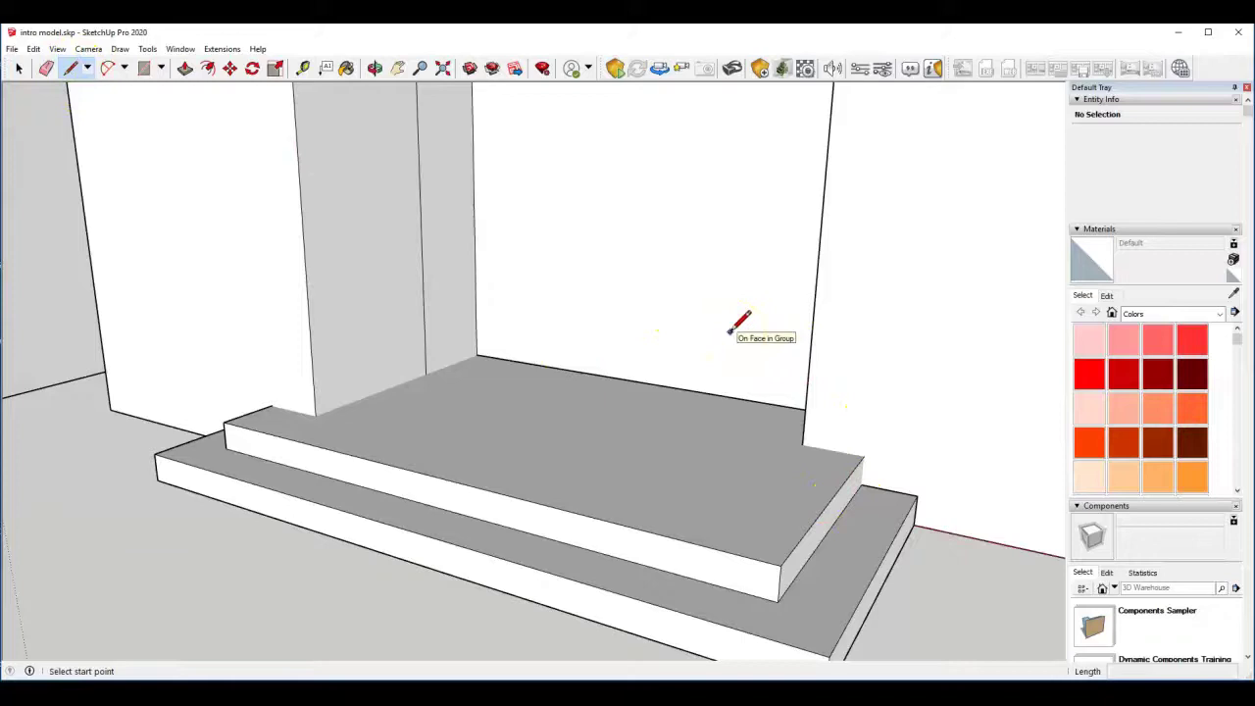
click(867, 483)
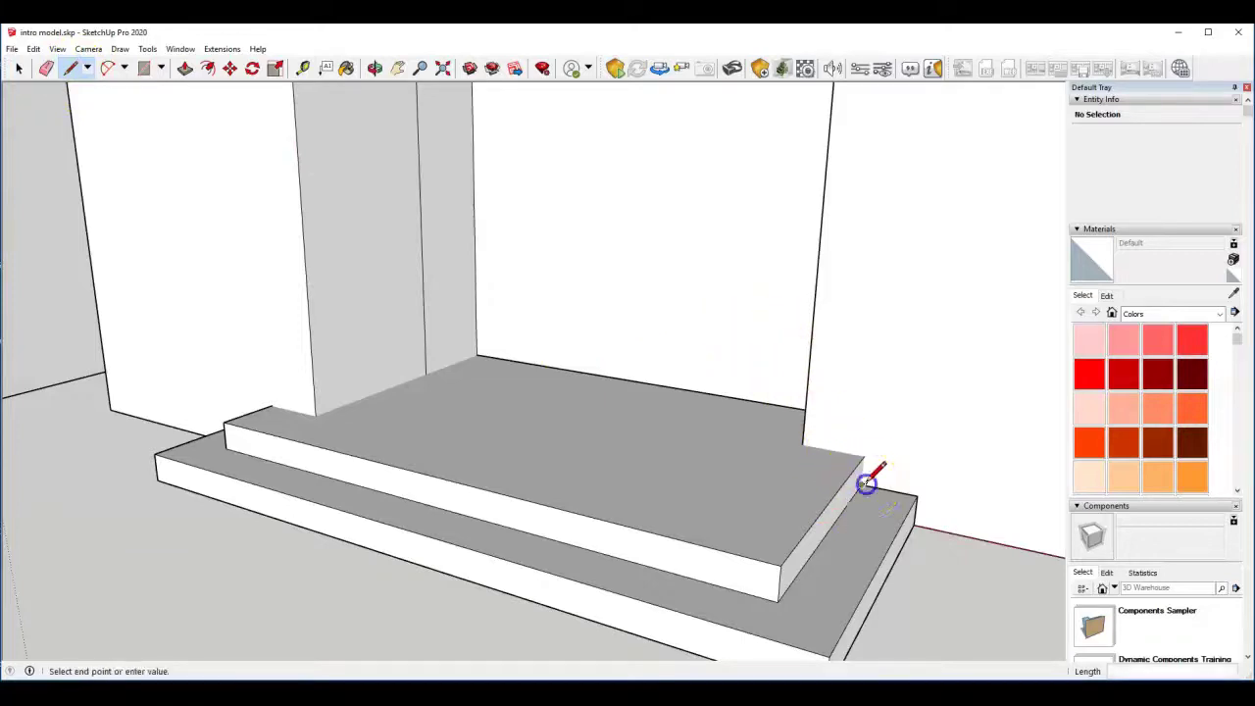
click(865, 458)
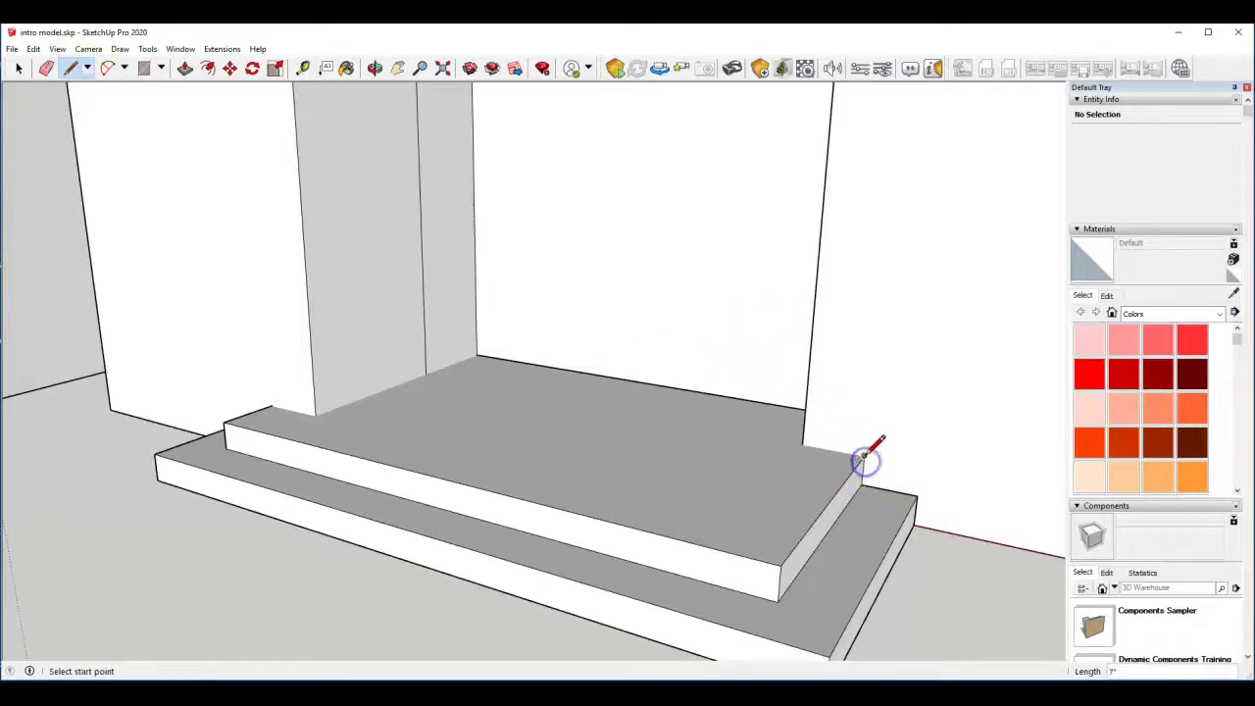
click(802, 444)
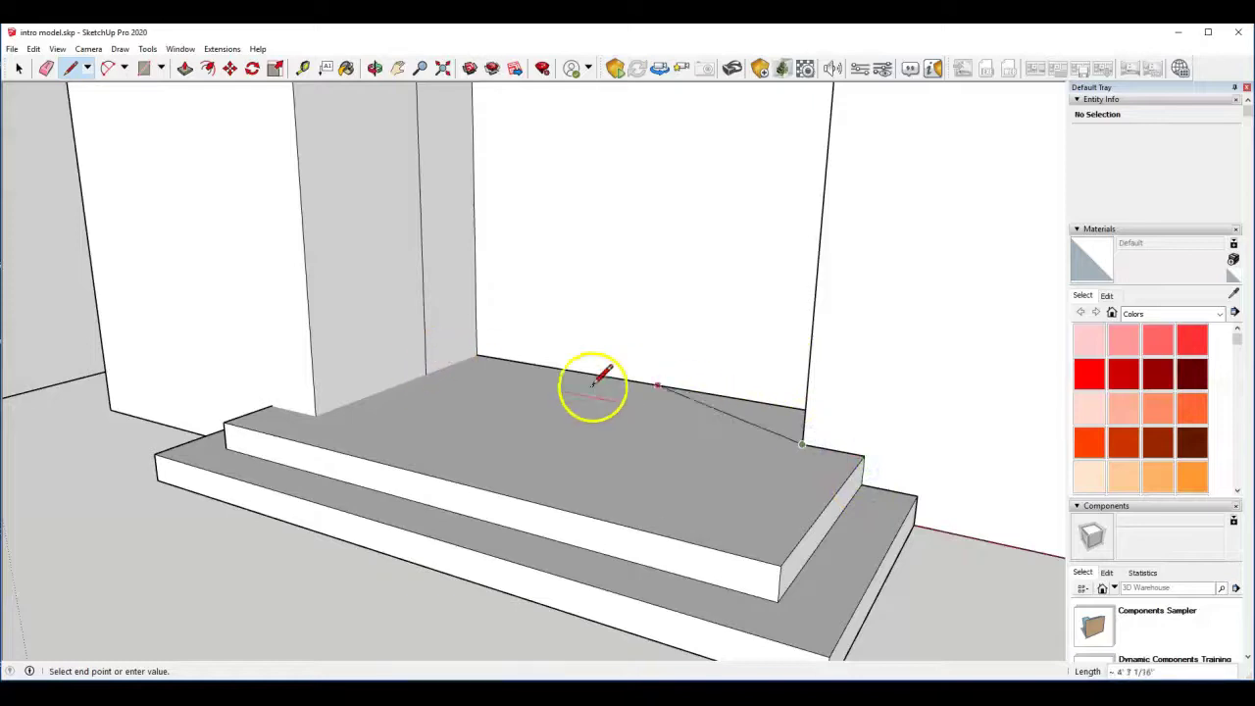
Trace the upper step's remaining top edges around the recess, along the column's side, and across the column's front
middle_drag(593, 385, 981, 442)
click(690, 322)
middle_drag(690, 323, 364, 402)
click(443, 318)
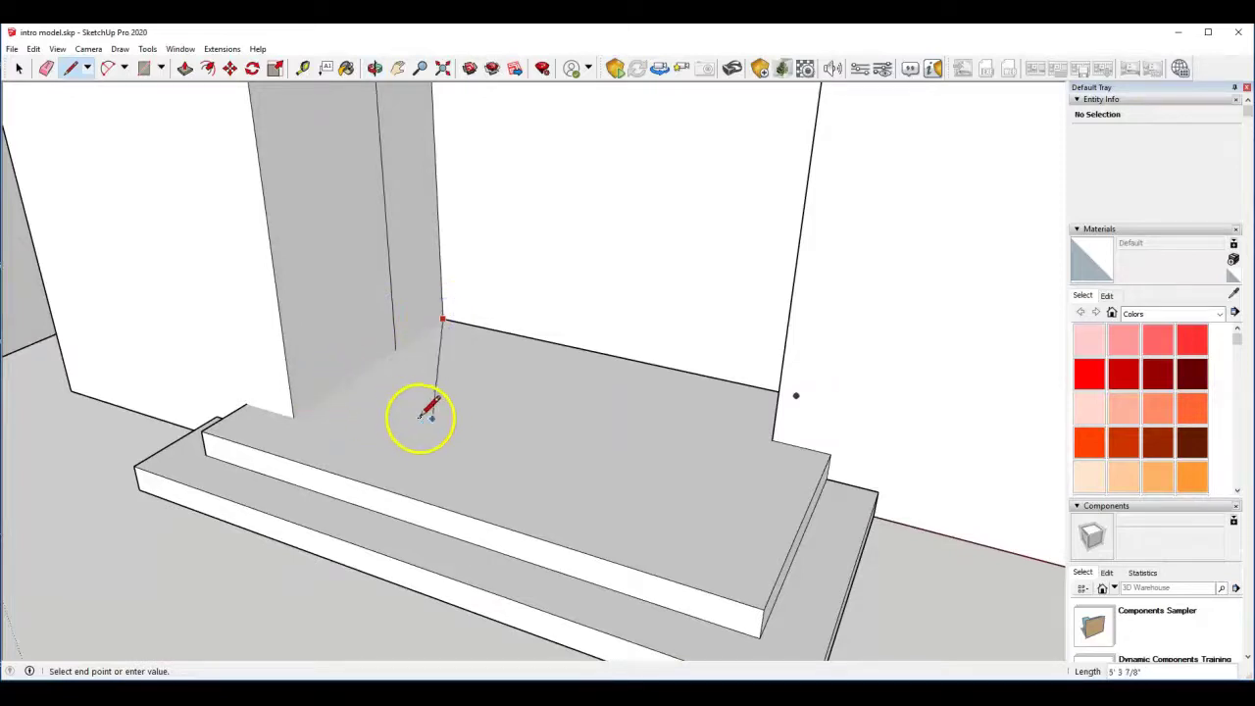
click(292, 416)
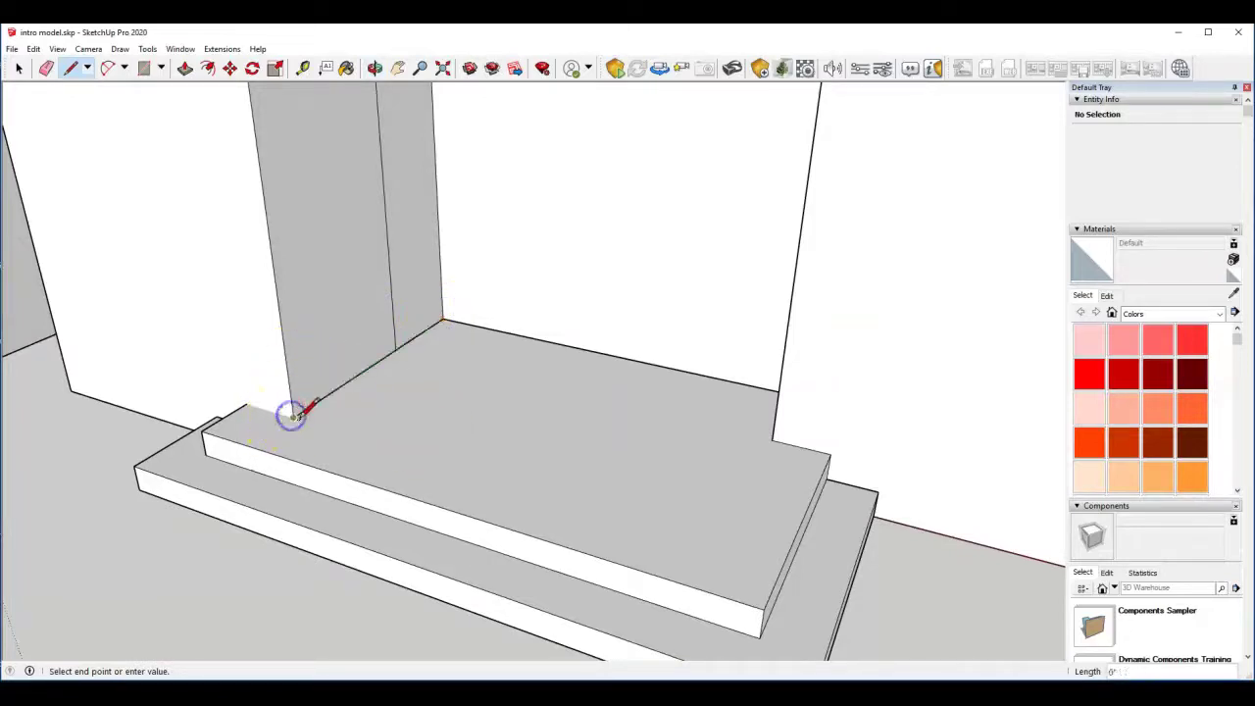
click(247, 405)
middle_drag(210, 448, 513, 363)
middle_drag(349, 461, 250, 484)
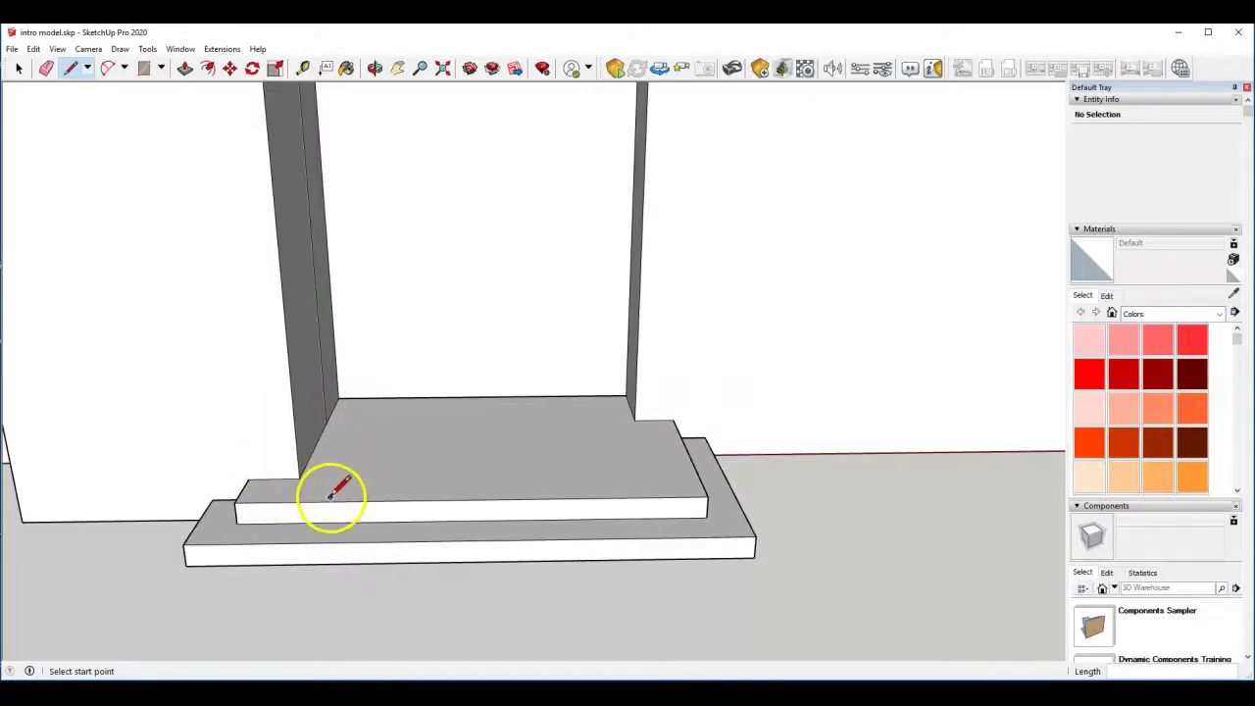
Select all connected geometry of the two-tier entry steps and make it a group
middle_drag(245, 363, 378, 381)
scroll(409, 432, down, 3)
middle_drag(602, 426, 401, 429)
scroll(482, 477, down, 3)
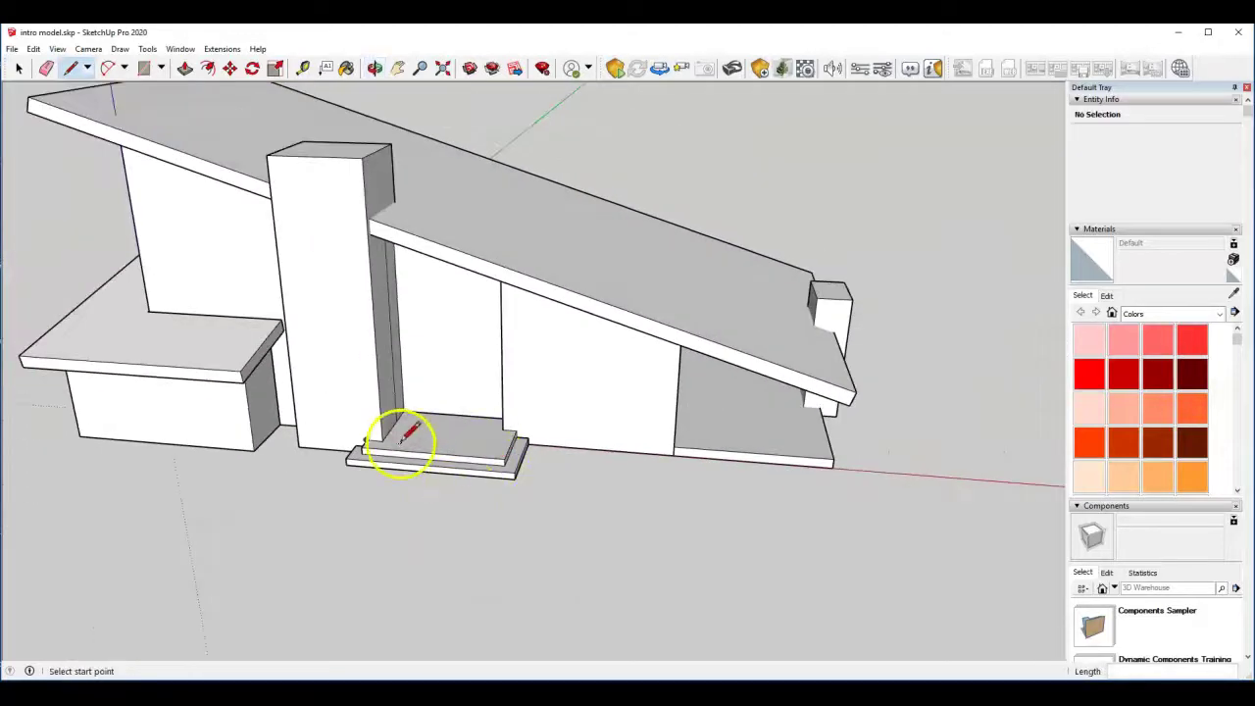
scroll(305, 420, up, 5)
middle_drag(305, 419, 555, 443)
scroll(659, 479, down, 3)
click(18, 68)
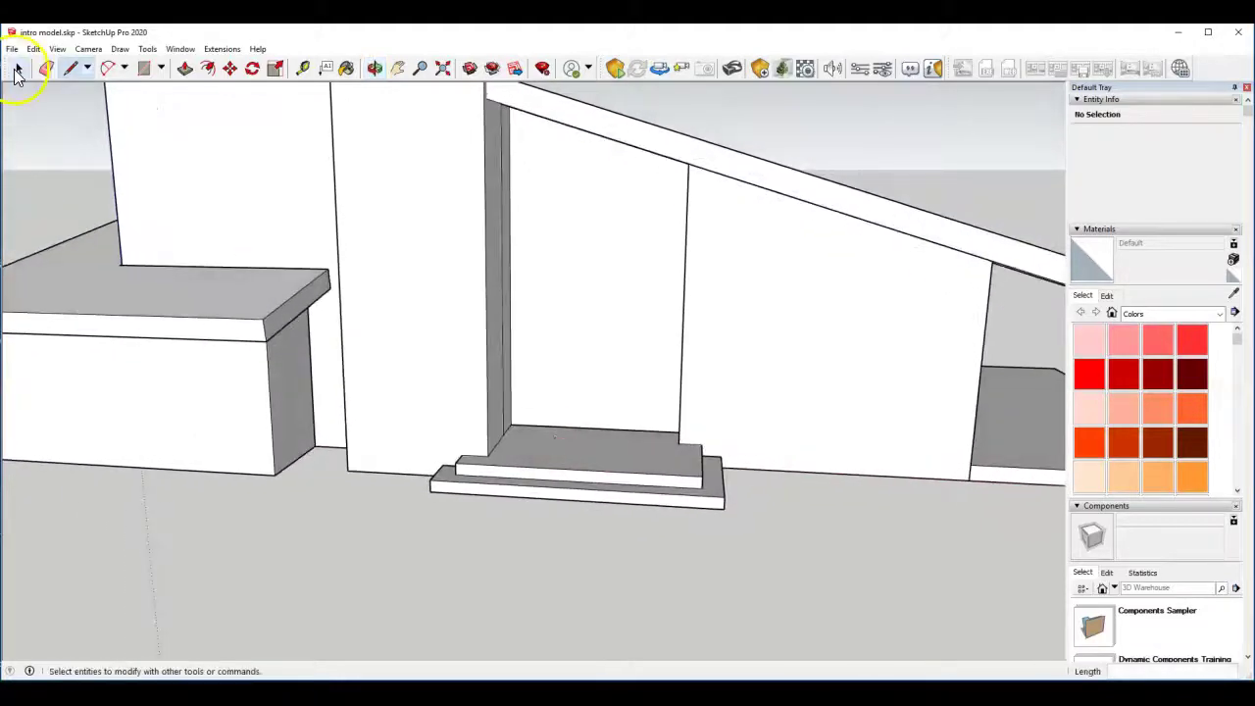
triple_click(591, 459)
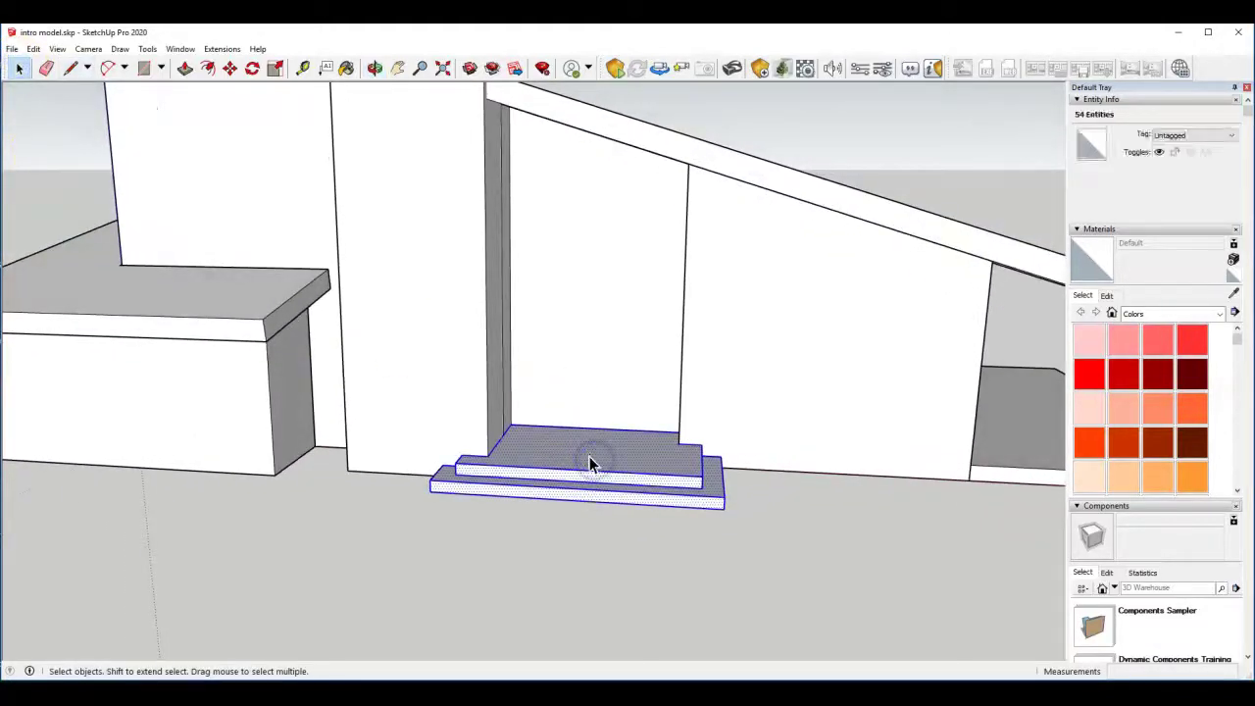
right_click(592, 459)
click(651, 563)
Draw a rectangle on the upper step from the recess's rear corner beside the column to the step's outer front corner
click(521, 410)
middle_drag(521, 410, 561, 490)
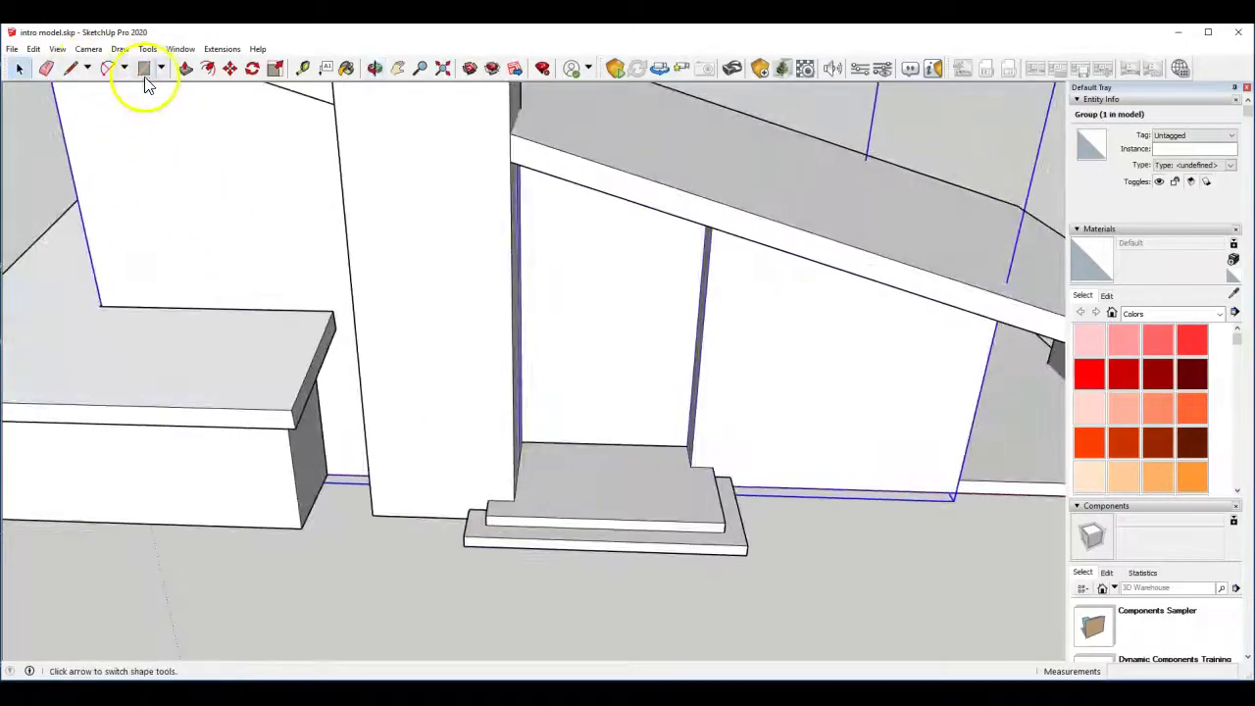
middle_drag(560, 442, 512, 441)
click(510, 441)
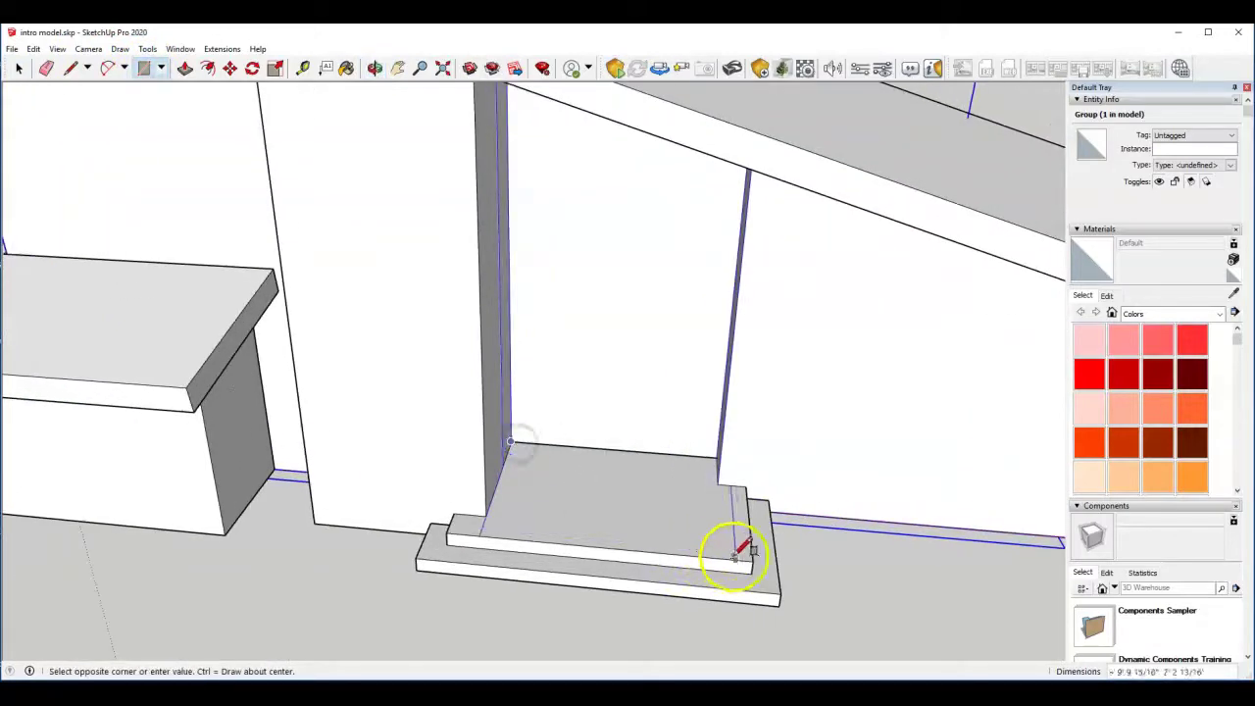
click(750, 558)
Select the new rectangle with its edges and move it straight up about 7' above the entry steps
click(18, 68)
click(632, 511)
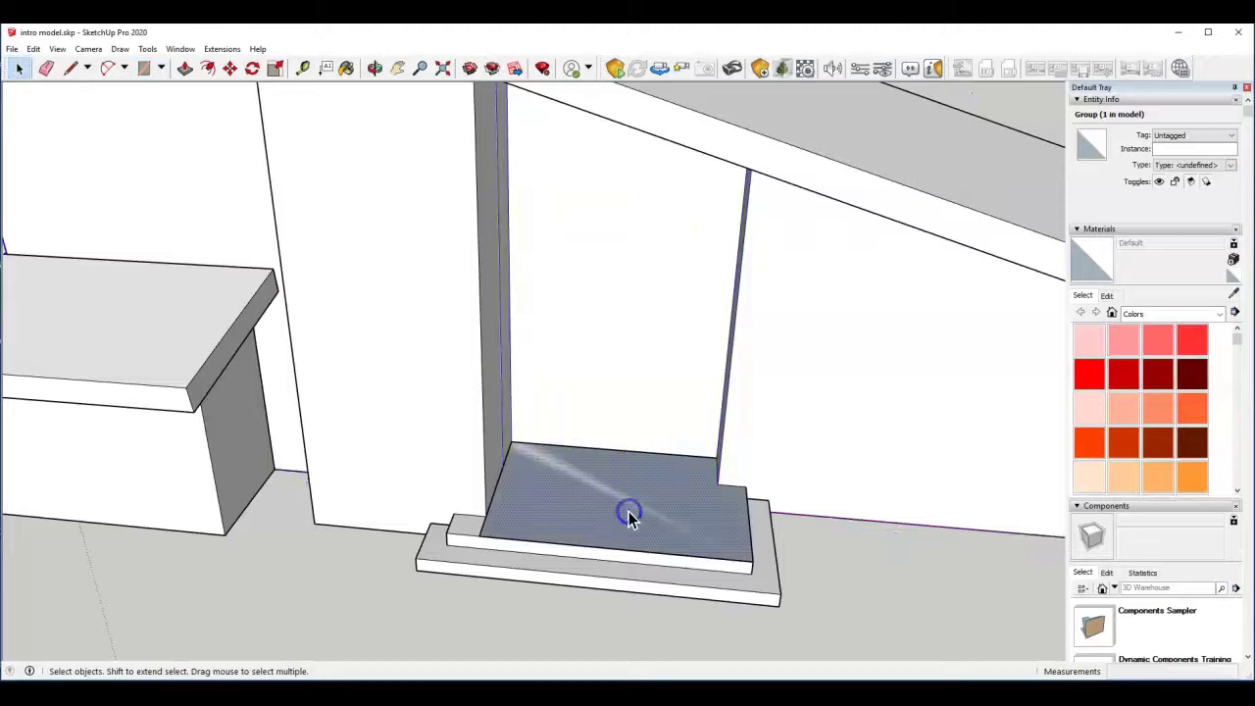
double_click(596, 493)
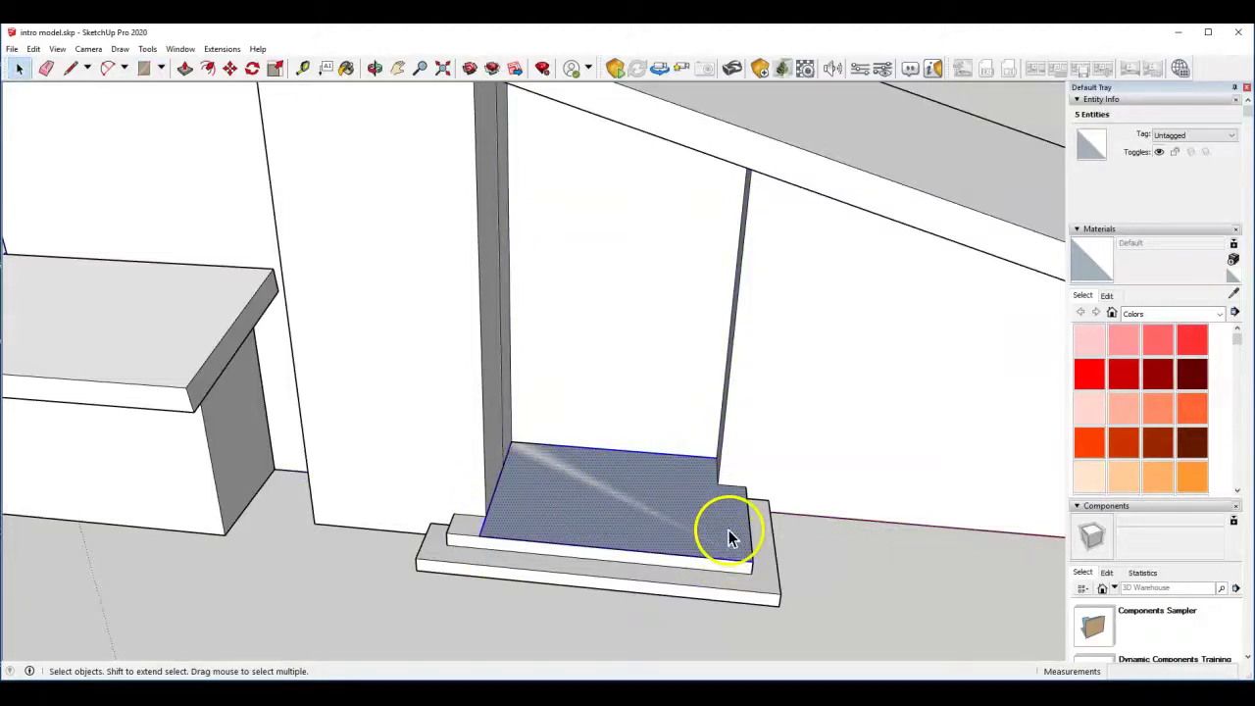
click(230, 68)
middle_drag(575, 344, 484, 199)
drag(815, 412, 814, 279)
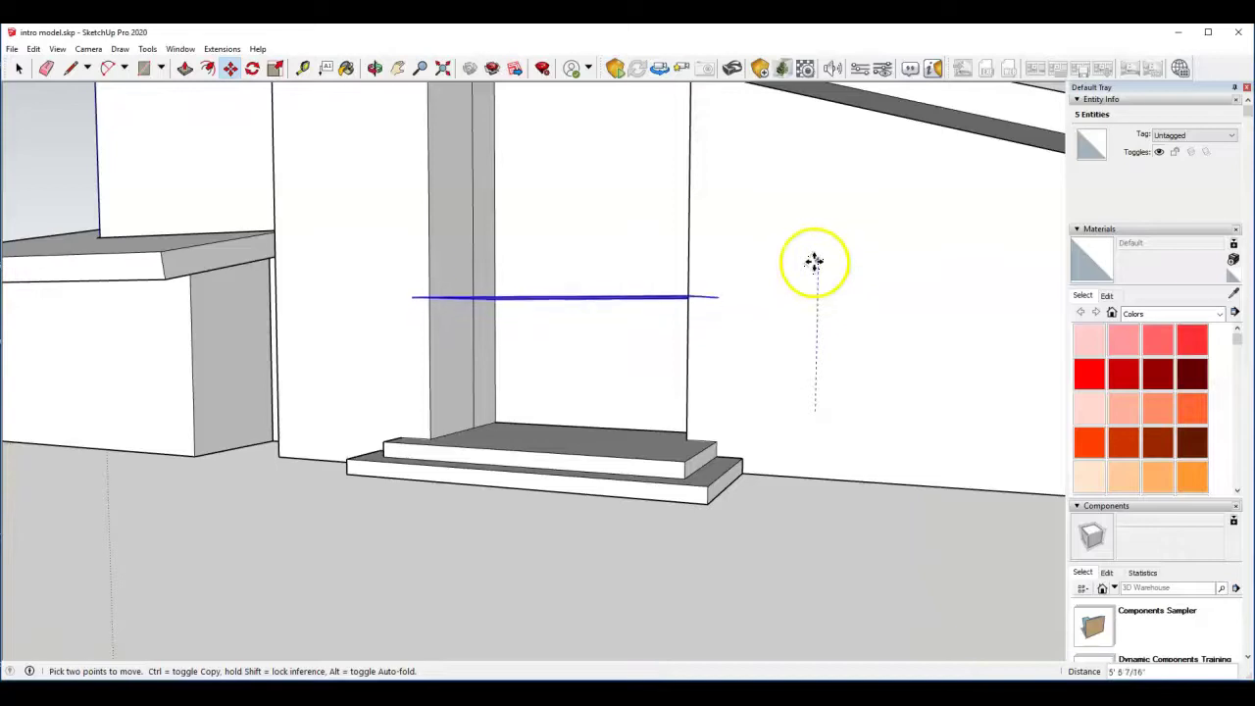
scroll(809, 263, down, 3)
scroll(811, 260, down, 2)
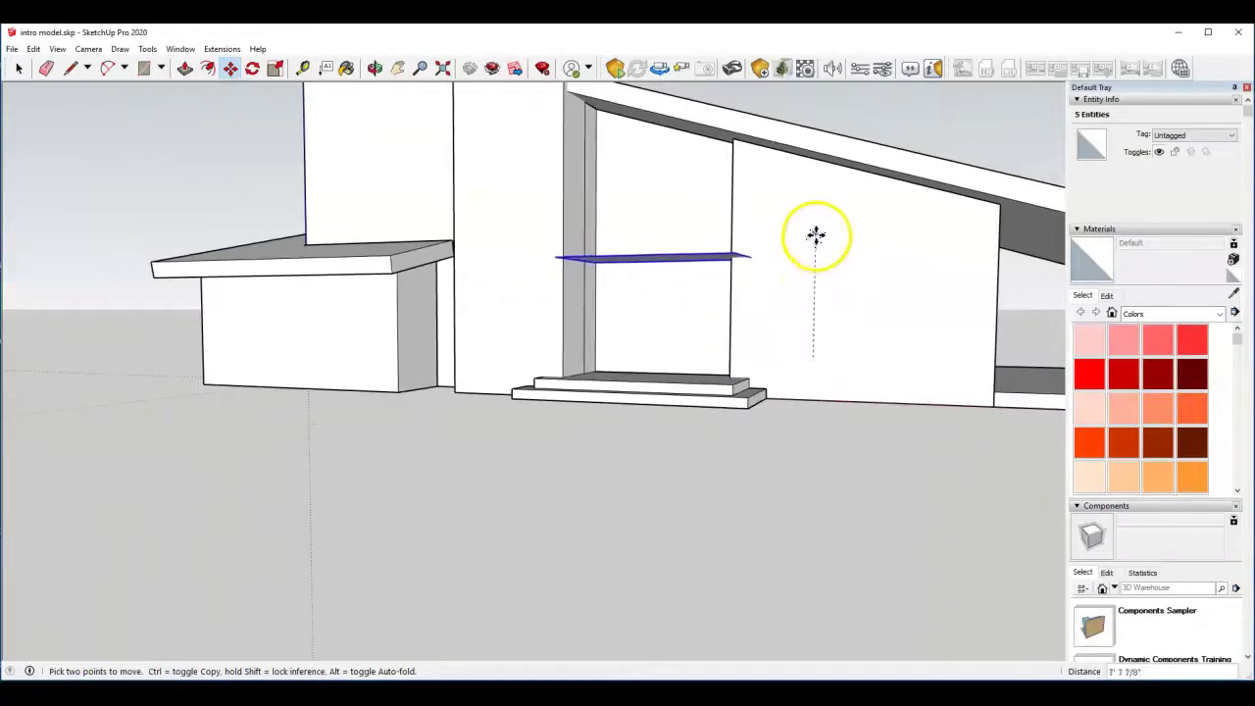
click(815, 229)
Push/Pull the raised canopy face above the entry steps to a thickness of about 6"
middle_drag(815, 224, 838, 448)
click(442, 202)
click(186, 68)
click(663, 334)
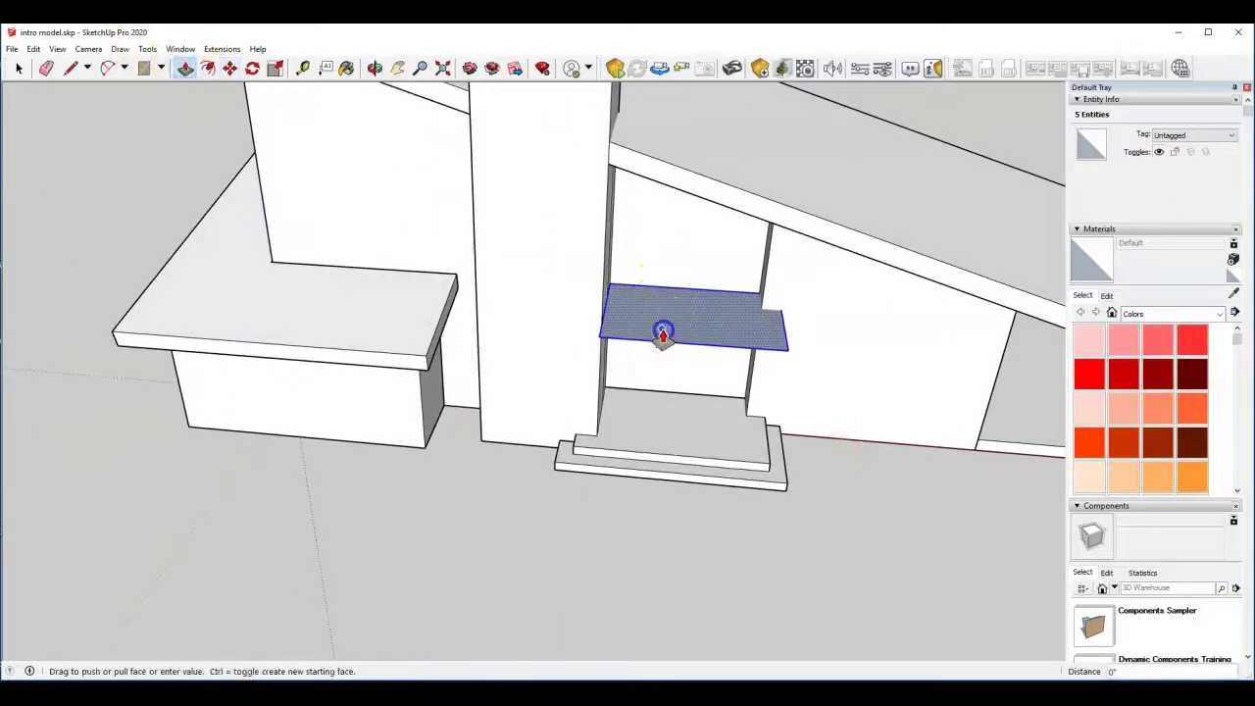
Extend the canopy's column-side end face about 1' 4" across the column's front, aligned with the corner of the upper entry step
scroll(663, 331, up, 1)
middle_drag(591, 320, 771, 303)
scroll(608, 314, up, 2)
scroll(631, 314, up, 1)
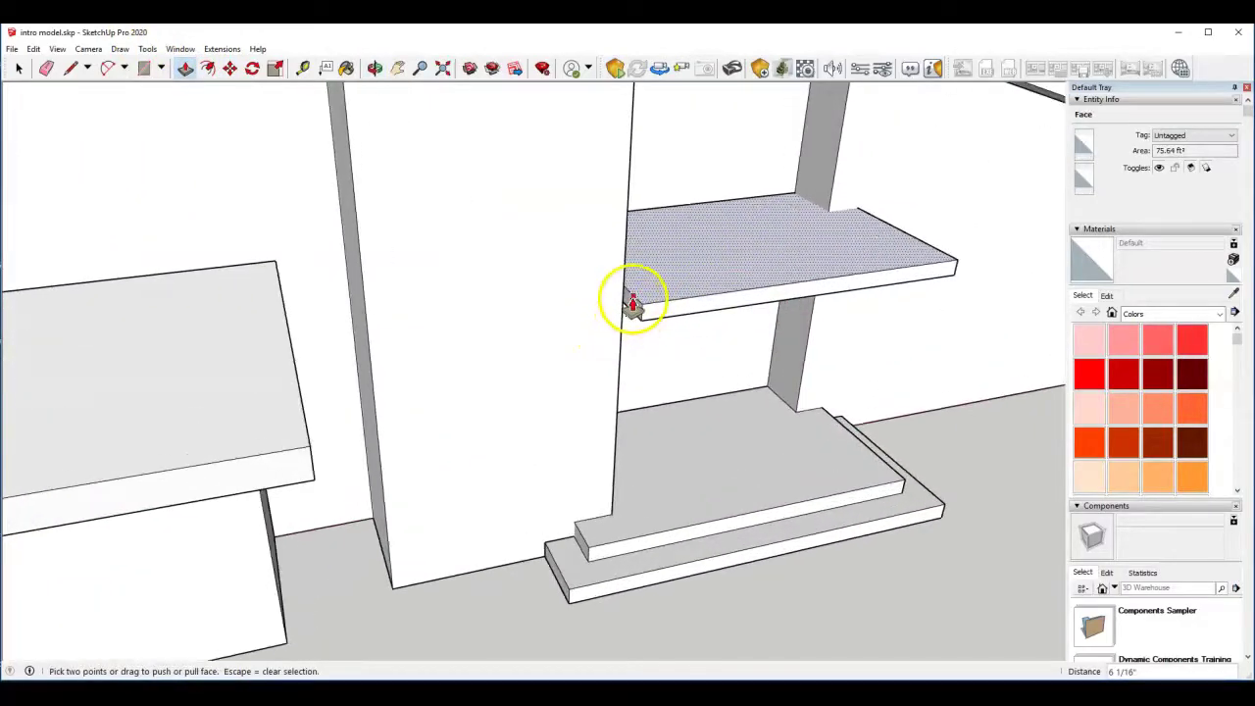
click(633, 298)
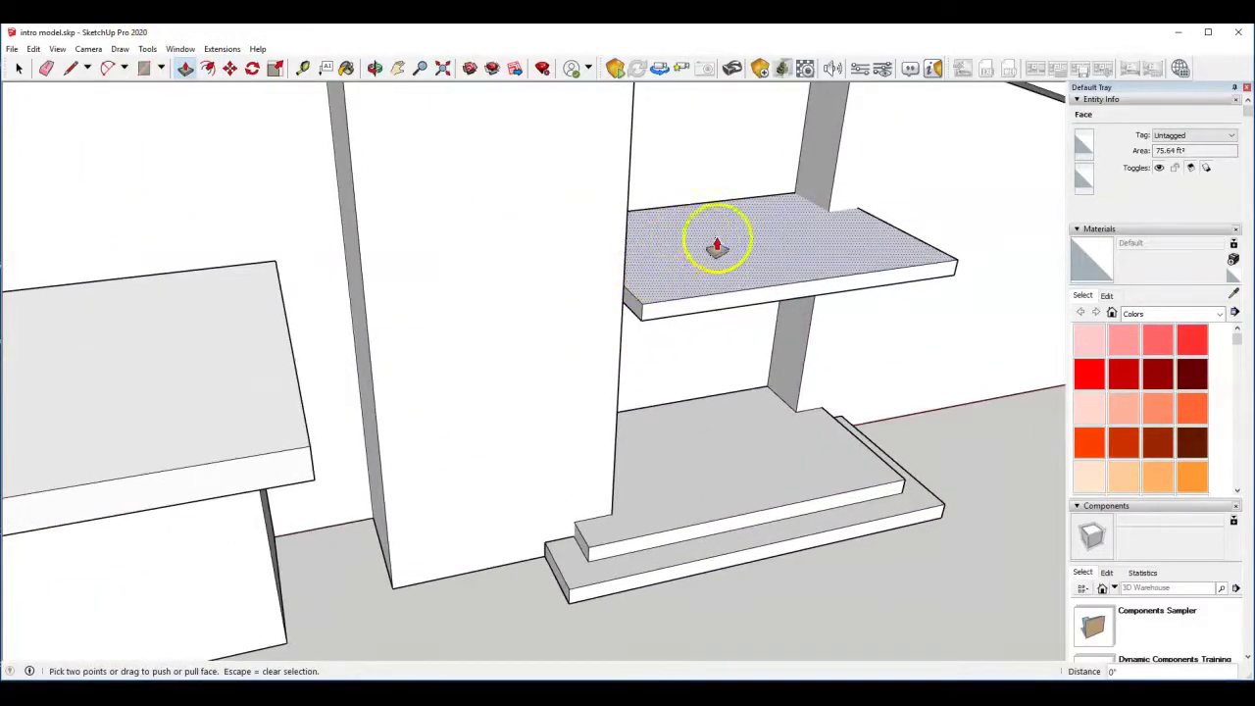
click(635, 312)
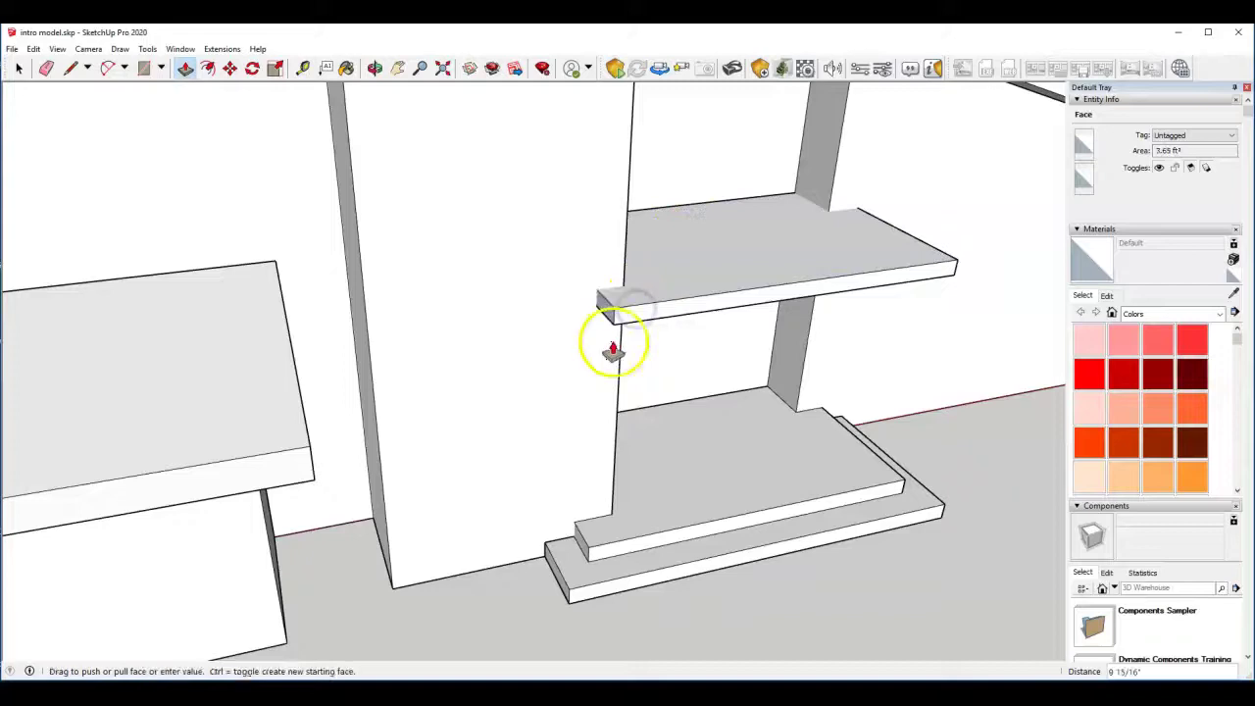
click(591, 554)
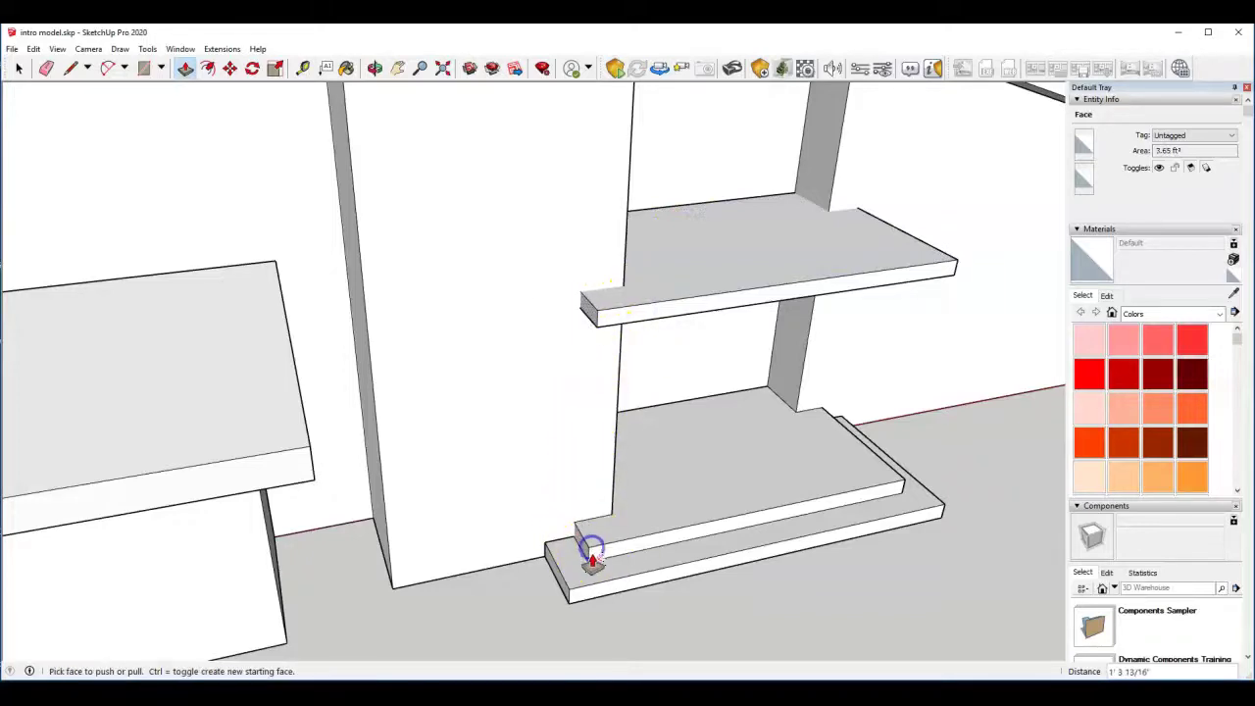
Select all connected geometry of the entry canopy, make it a group, and clear the selection
middle_drag(742, 406, 699, 387)
key(space)
triple_click(679, 341)
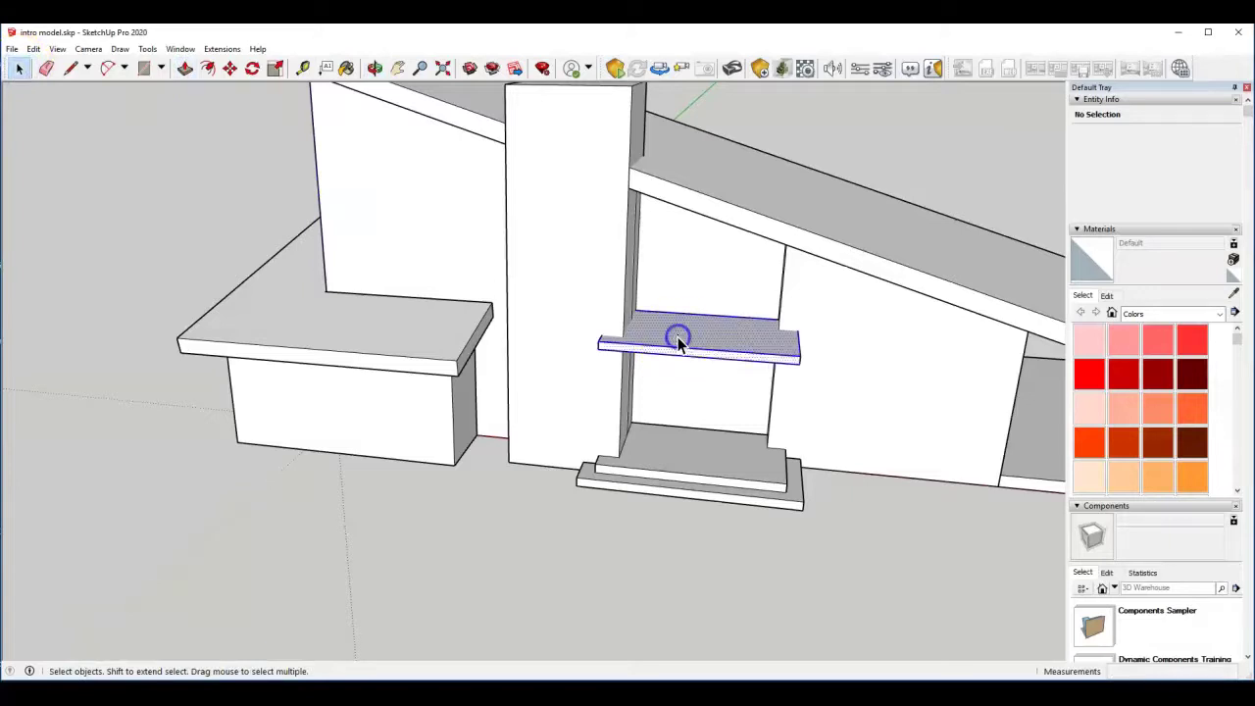
right_click(680, 342)
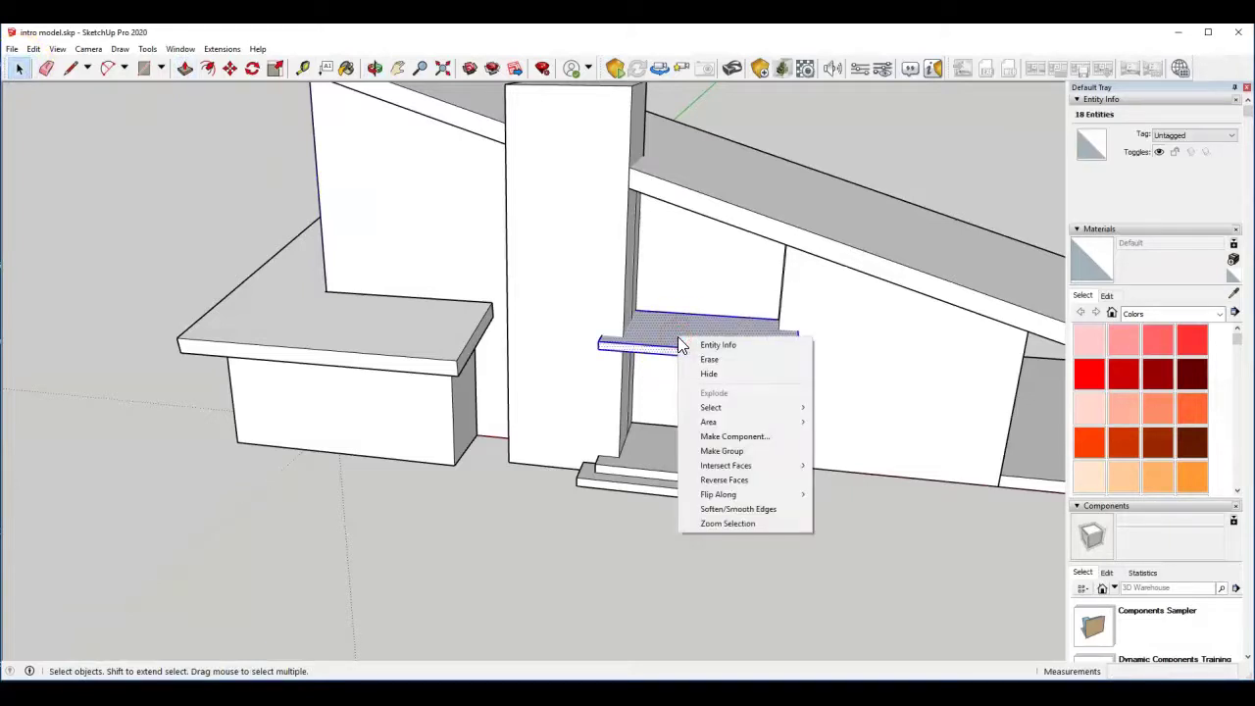
click(740, 449)
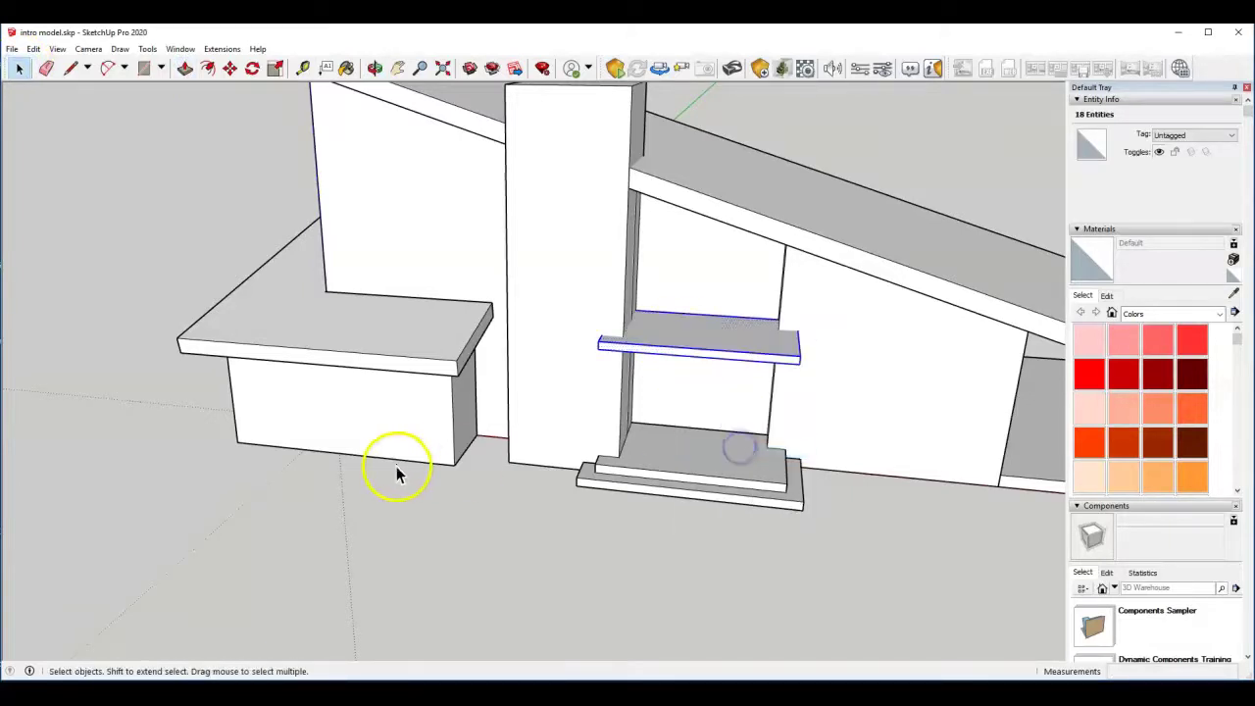
scroll(387, 496, down, 3)
click(379, 518)
Check the roof, main walls and deck as separate objects and examine the overall house massing from the front
middle_drag(519, 412, 472, 481)
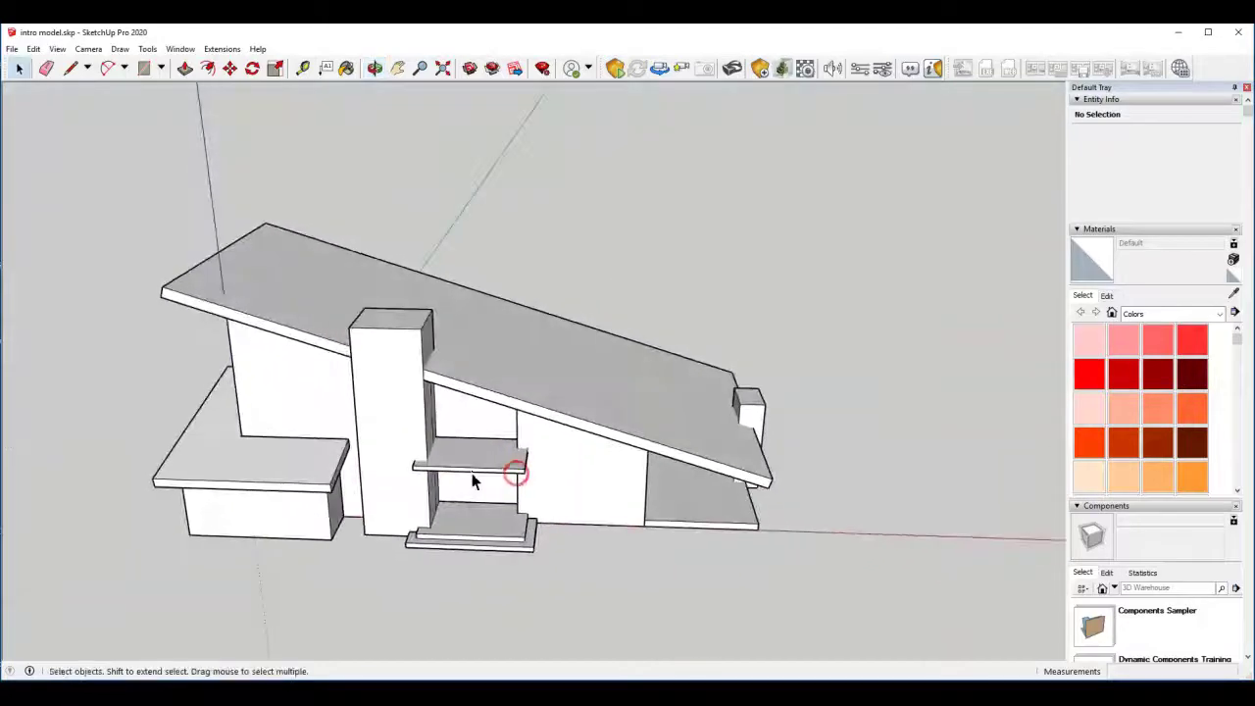
click(510, 377)
click(581, 507)
click(683, 502)
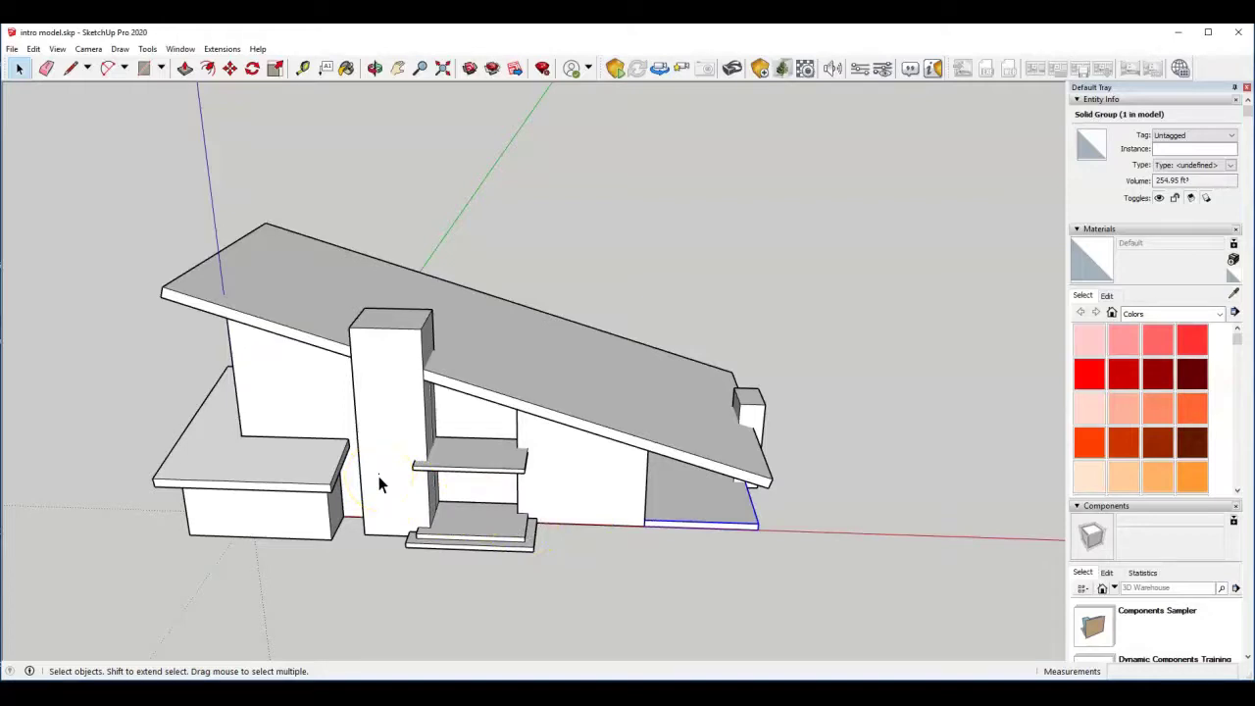
click(352, 535)
middle_drag(493, 434, 634, 482)
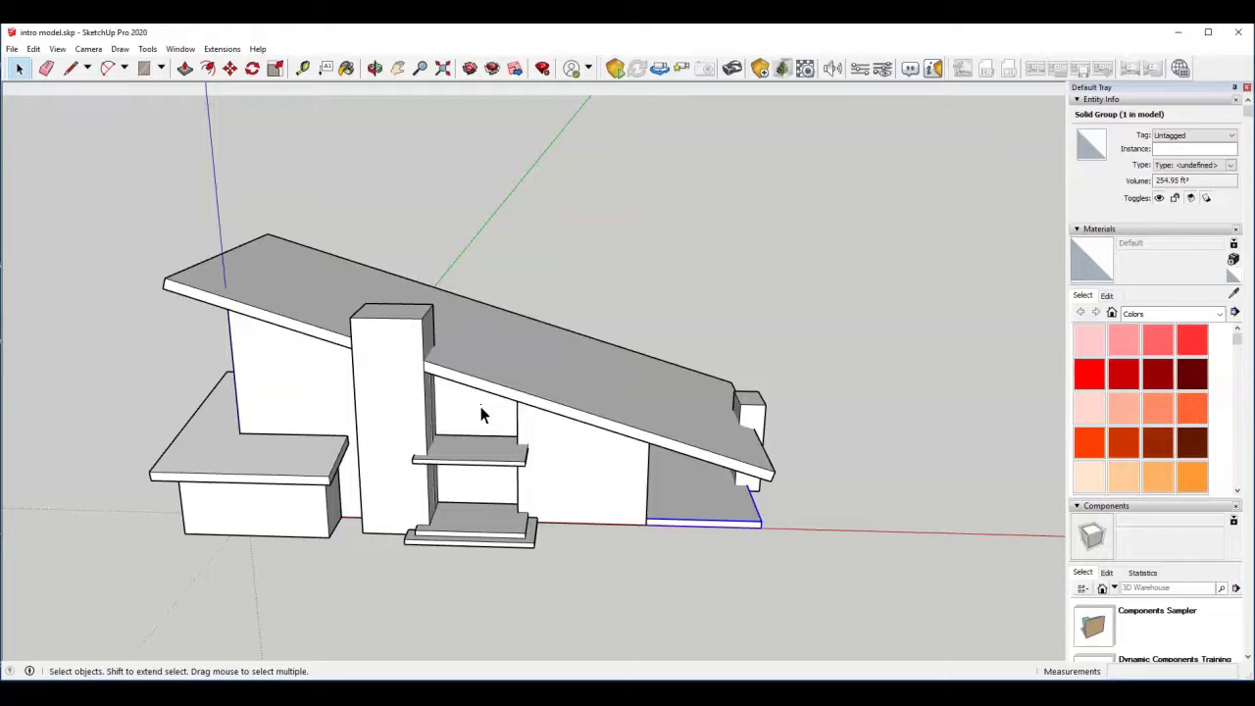
middle_drag(480, 414, 658, 569)
click(657, 566)
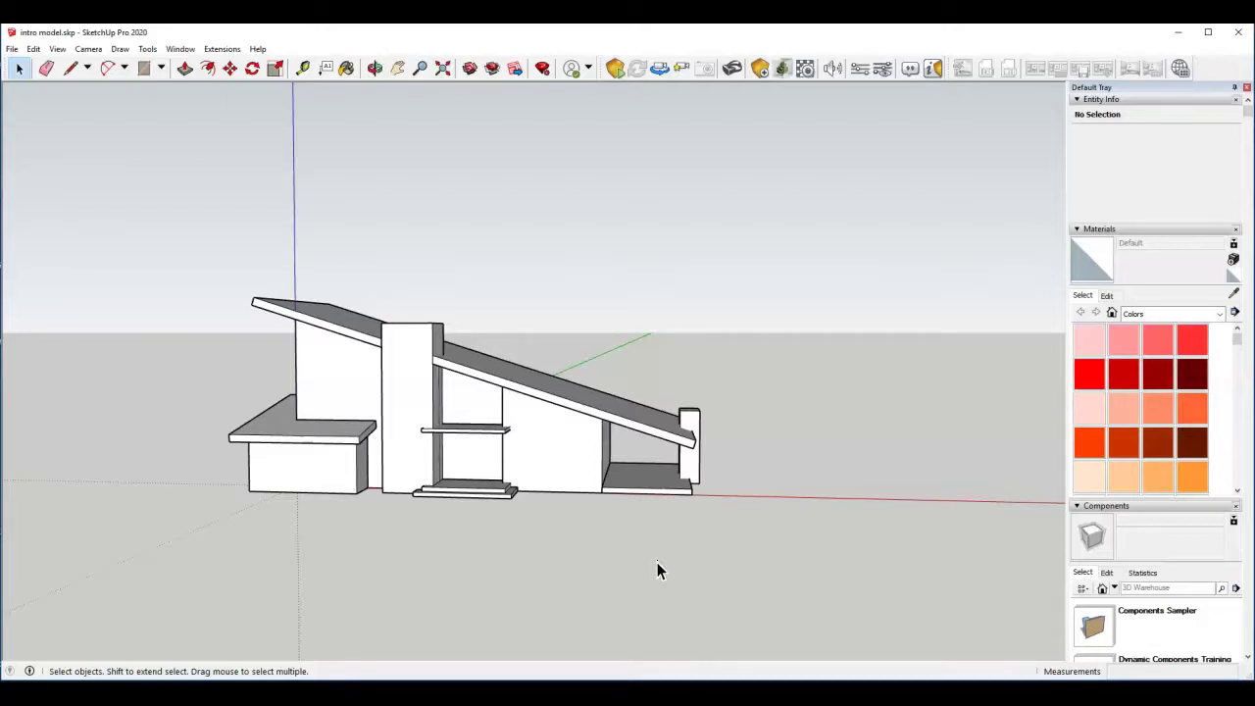
click(43, 520)
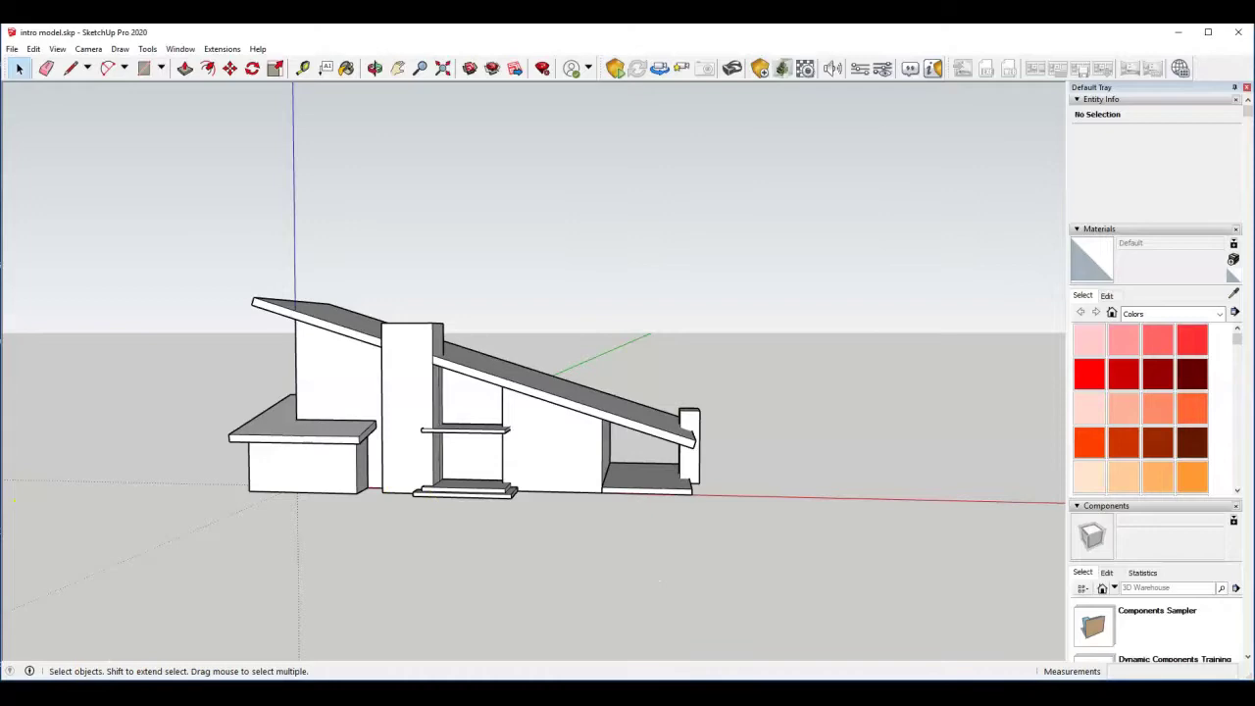